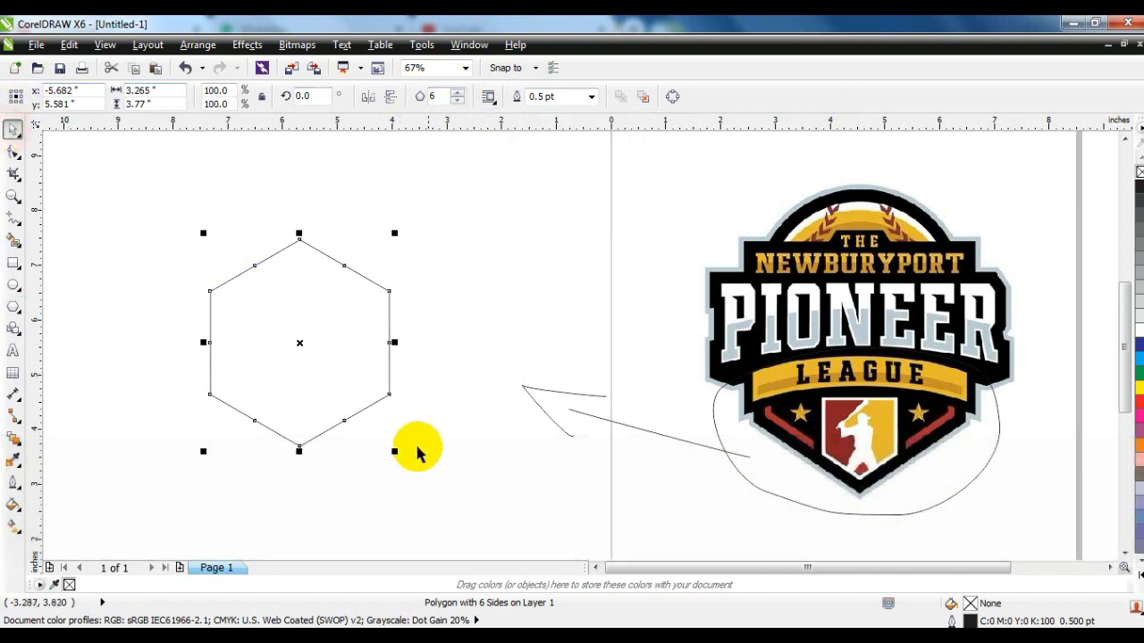
Enlarge the hexagon to about 4.4 by 5.1 inches, nearer the reference logo, and fill it black
drag(394, 452, 427, 490)
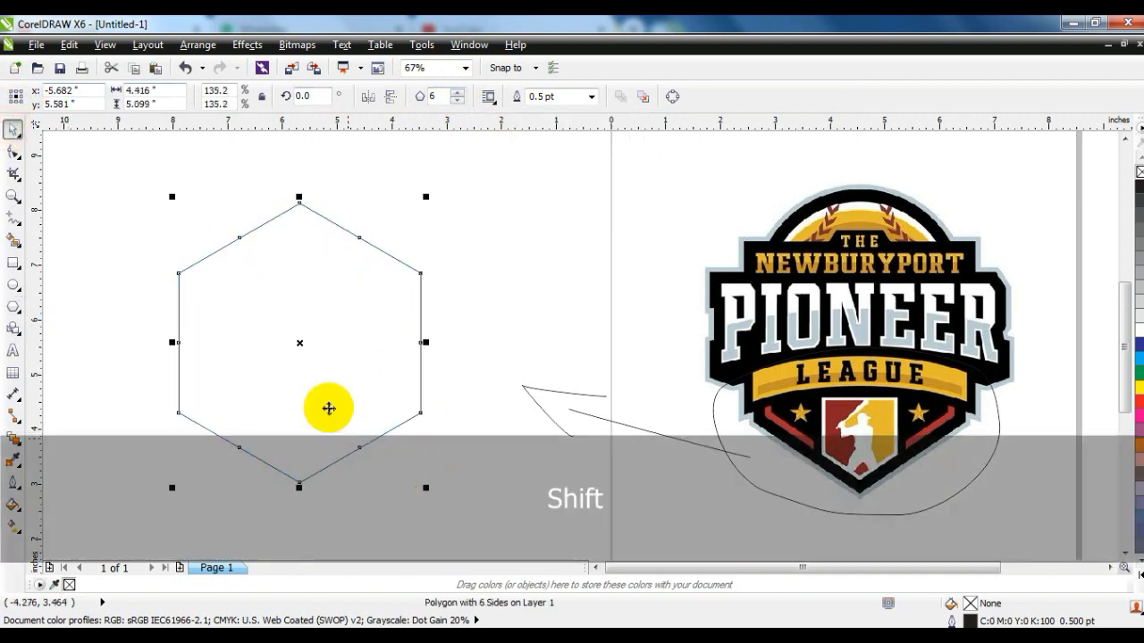
drag(302, 346, 385, 365)
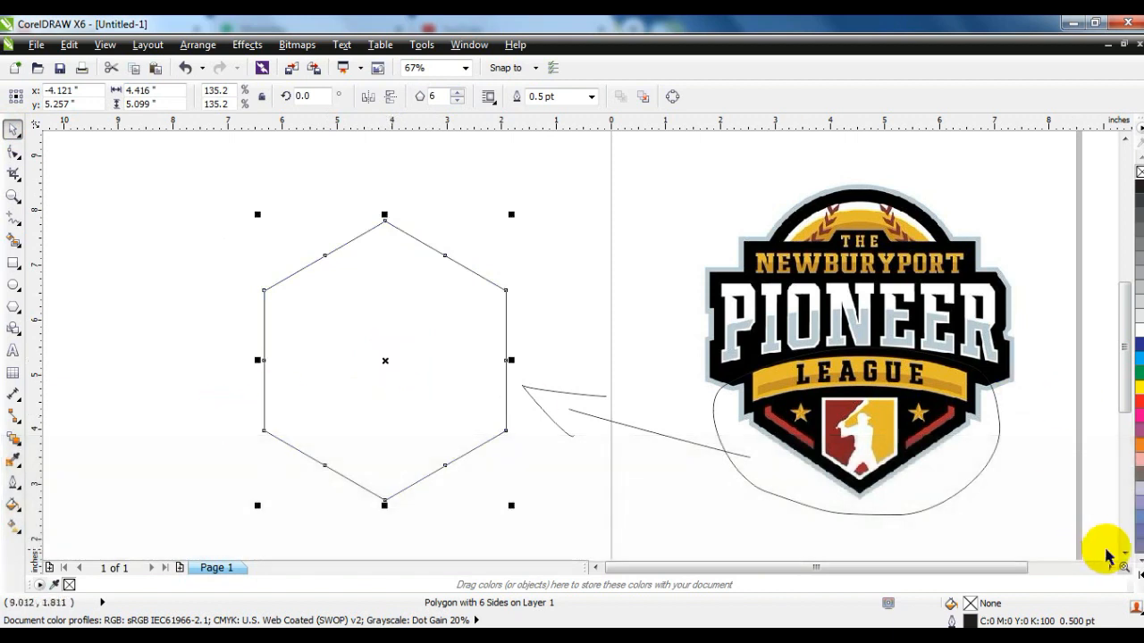
click(1138, 581)
click(1136, 170)
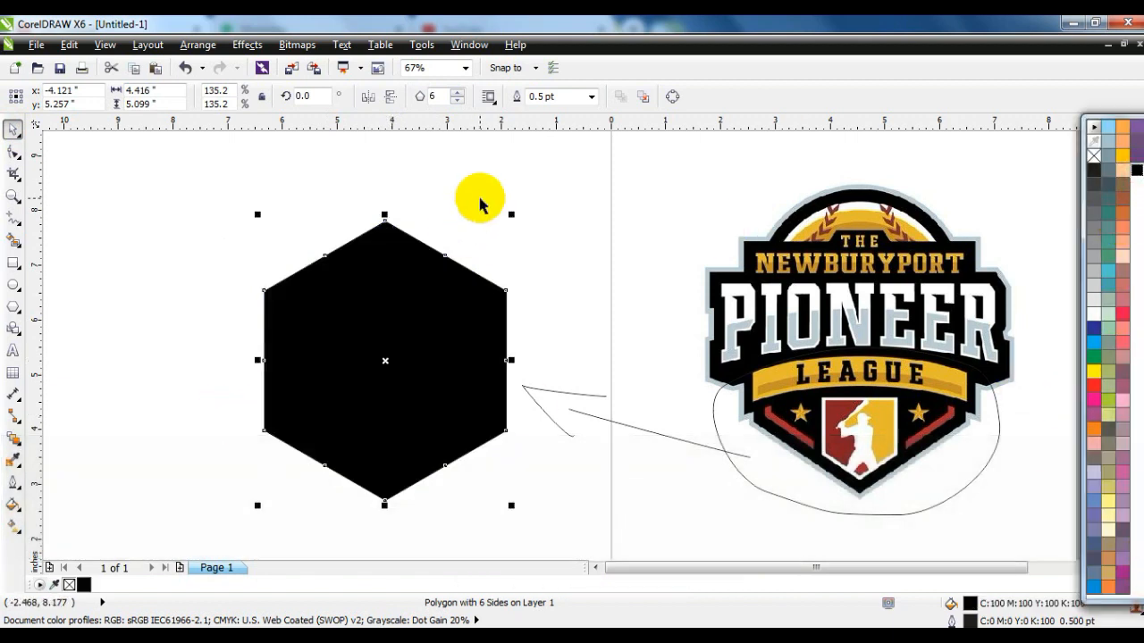
click(480, 203)
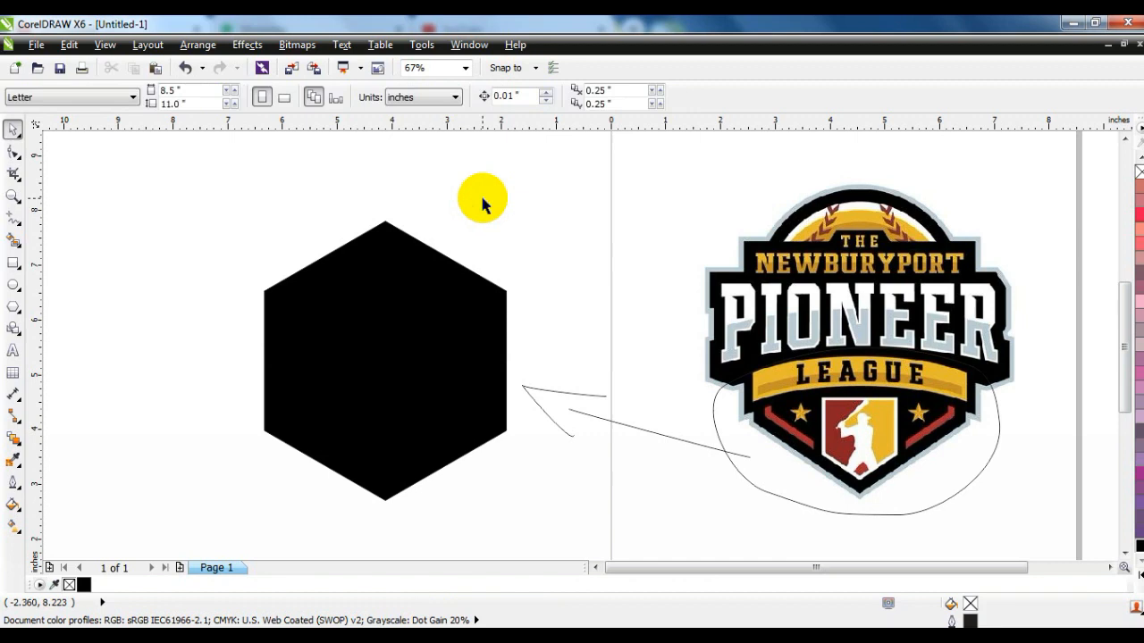
Sketch a freehand loop around the reference logo's top arch with an arrow leading toward the hexagon's upper end
click(12, 219)
mouse_move(725, 192)
mouse_down()
mouse_move(941, 202)
mouse_move(950, 246)
mouse_move(748, 239)
mouse_move(731, 190)
mouse_move(763, 202)
mouse_move(564, 244)
mouse_move(605, 264)
mouse_up()
click(18, 138)
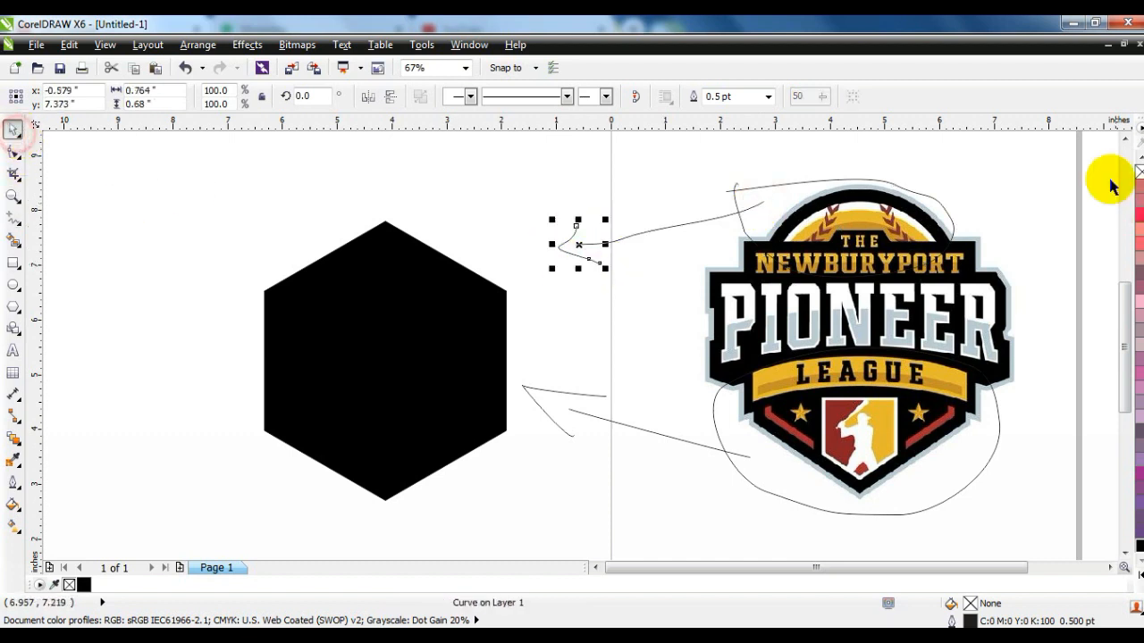
click(1124, 138)
click(427, 213)
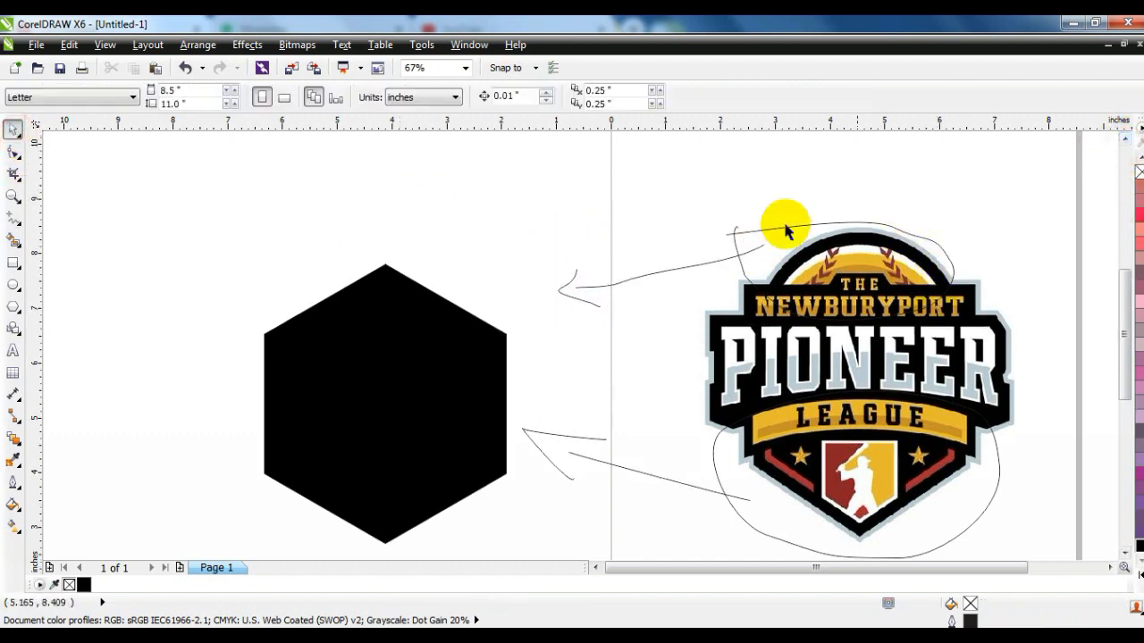
Draw a circle overlapping the upper part of the hexagon and center it horizontally on the hexagon
click(13, 284)
drag(299, 193, 456, 410)
click(13, 130)
drag(292, 407, 257, 441)
shift+click(415, 473)
key(c)
click(237, 415)
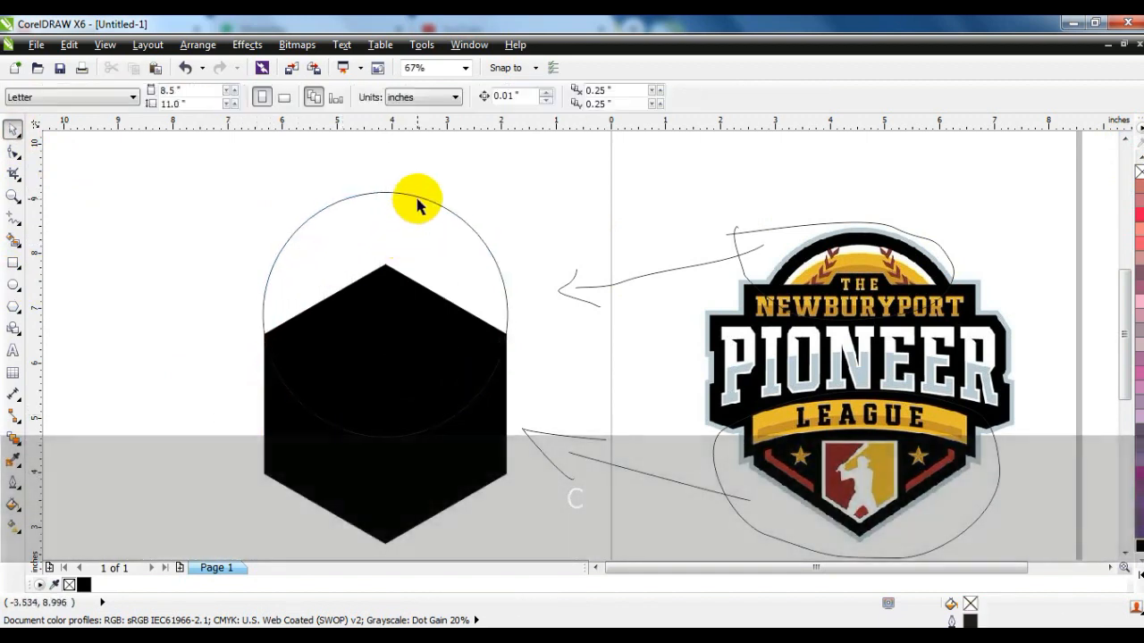
Shrink the circle around its center to about 4.06 inches in diameter and raise it slightly
click(417, 191)
drag(513, 191, 502, 197)
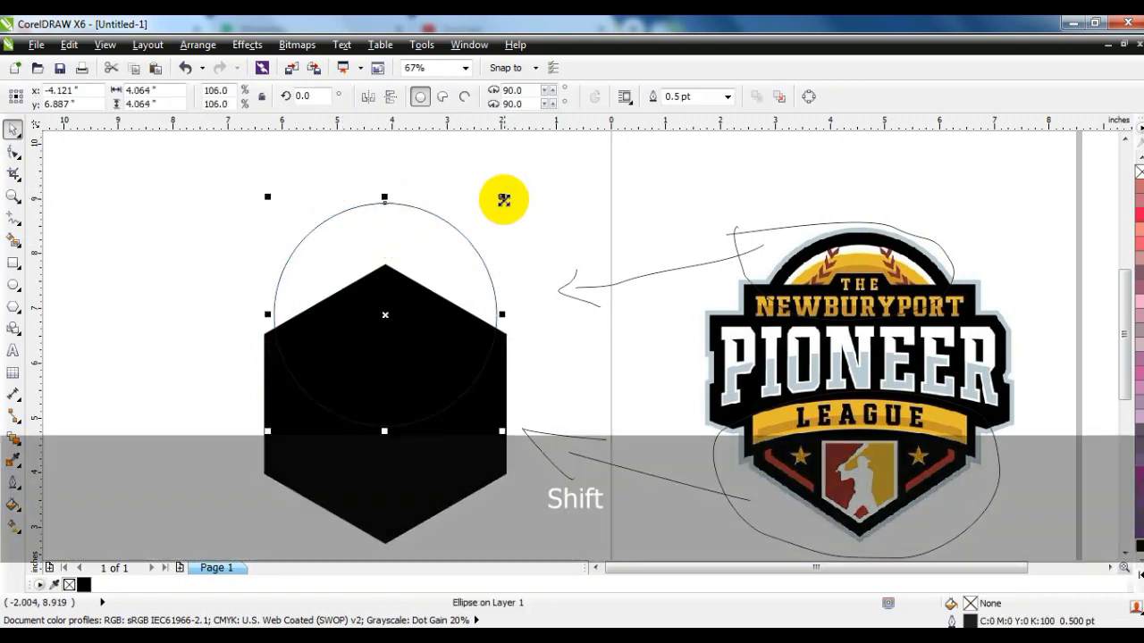
drag(469, 237, 469, 224)
click(179, 262)
click(463, 222)
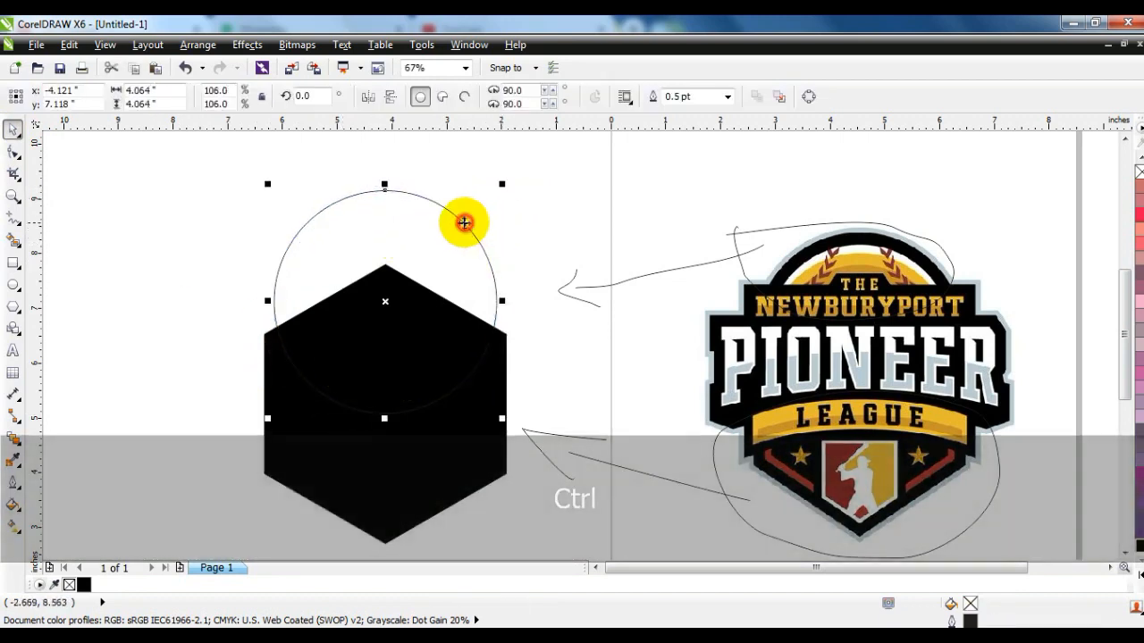
Fill the circle with 80% black
click(1138, 568)
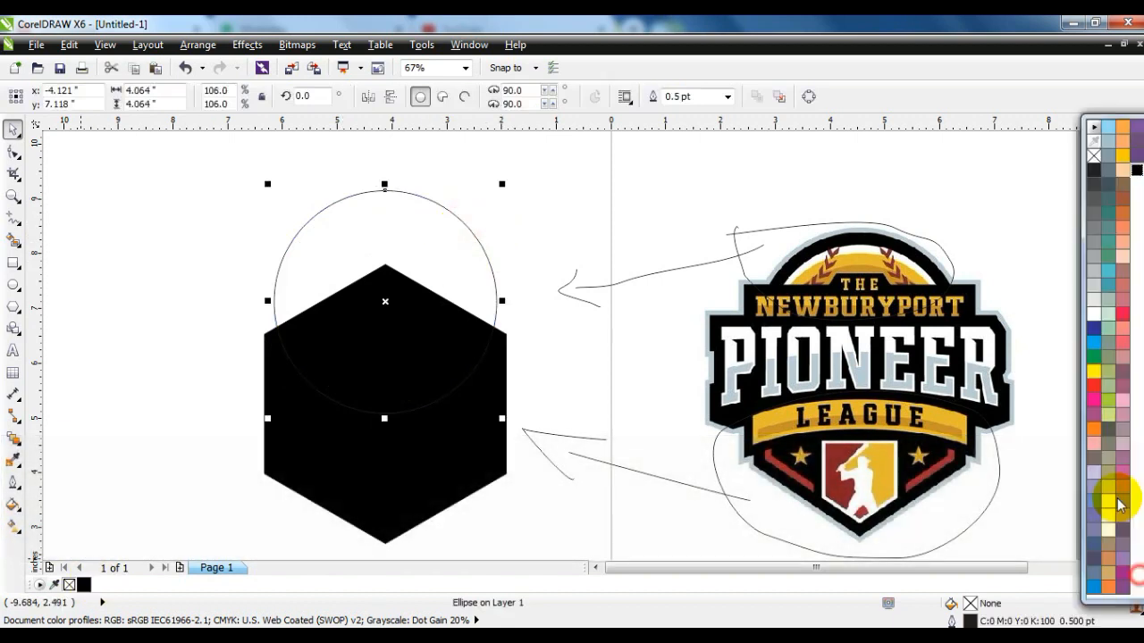
click(1094, 202)
click(150, 288)
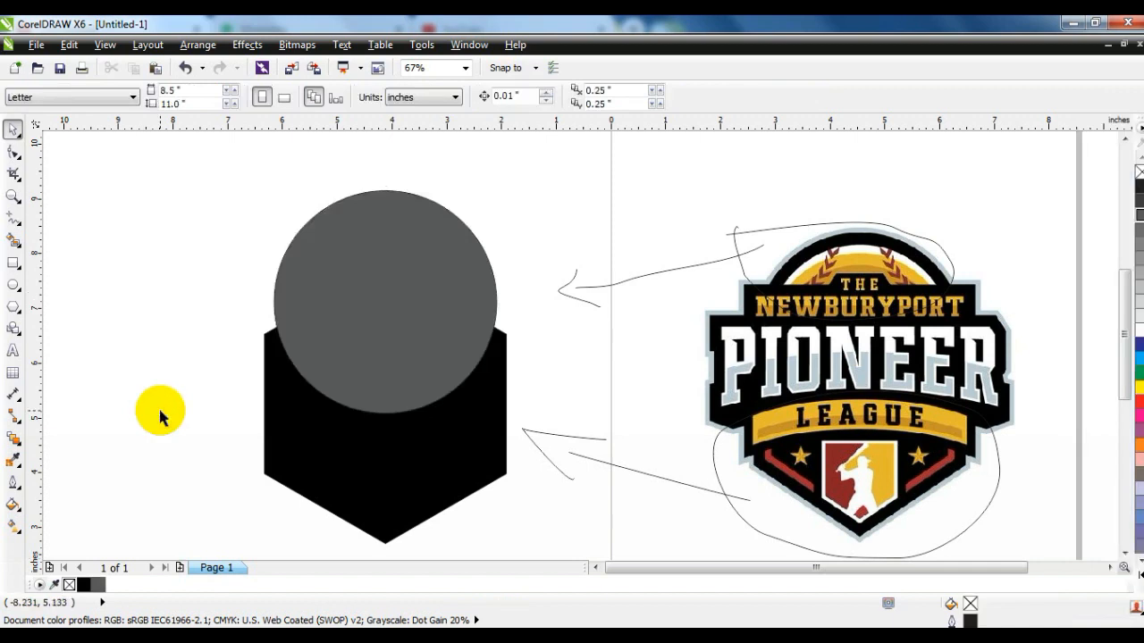
Dismiss the browser notification and mark the reference logo's name lettering with a freehand bracket and an arrow toward the drawn shapes
click(12, 219)
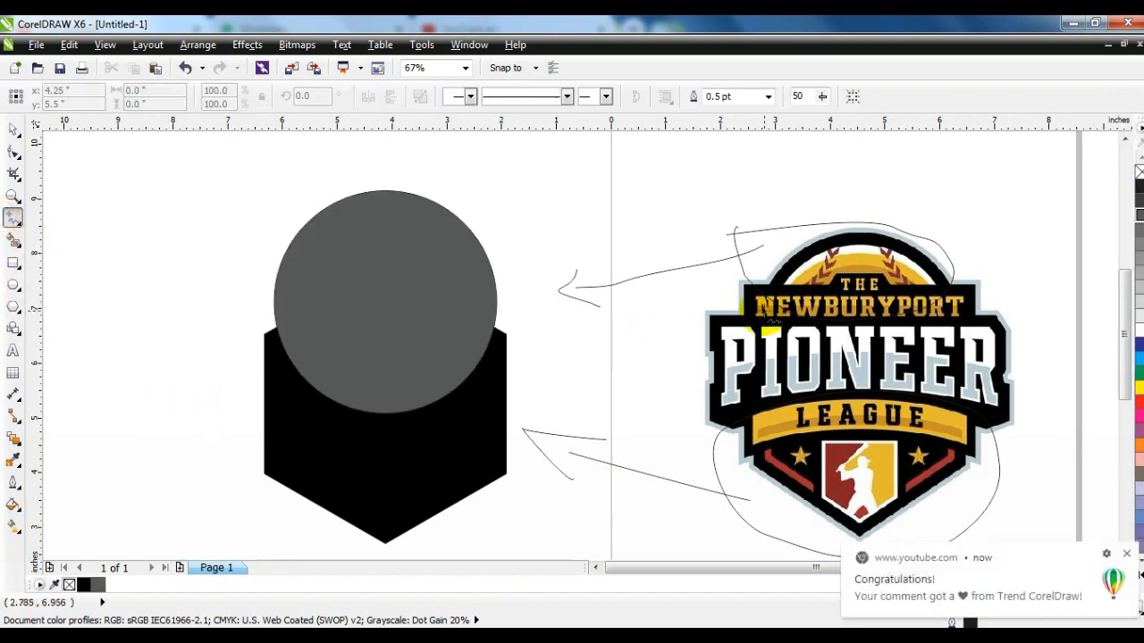
click(1127, 555)
mouse_move(753, 302)
mouse_down()
mouse_move(693, 359)
mouse_move(704, 359)
mouse_move(696, 328)
mouse_up()
click(697, 328)
drag(560, 342, 581, 359)
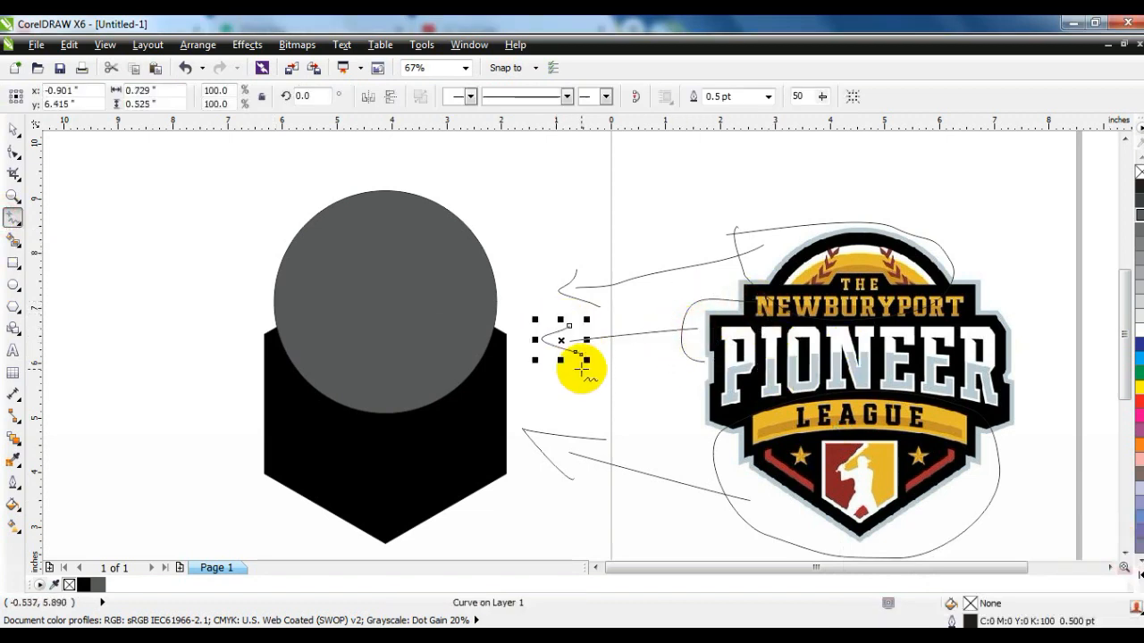
Add artistic text reading THE, NEWBURYPORT, PIONEER and LEAGUE on four separate lines beside the shapes
click(12, 351)
click(108, 417)
key(Caps_Lock)
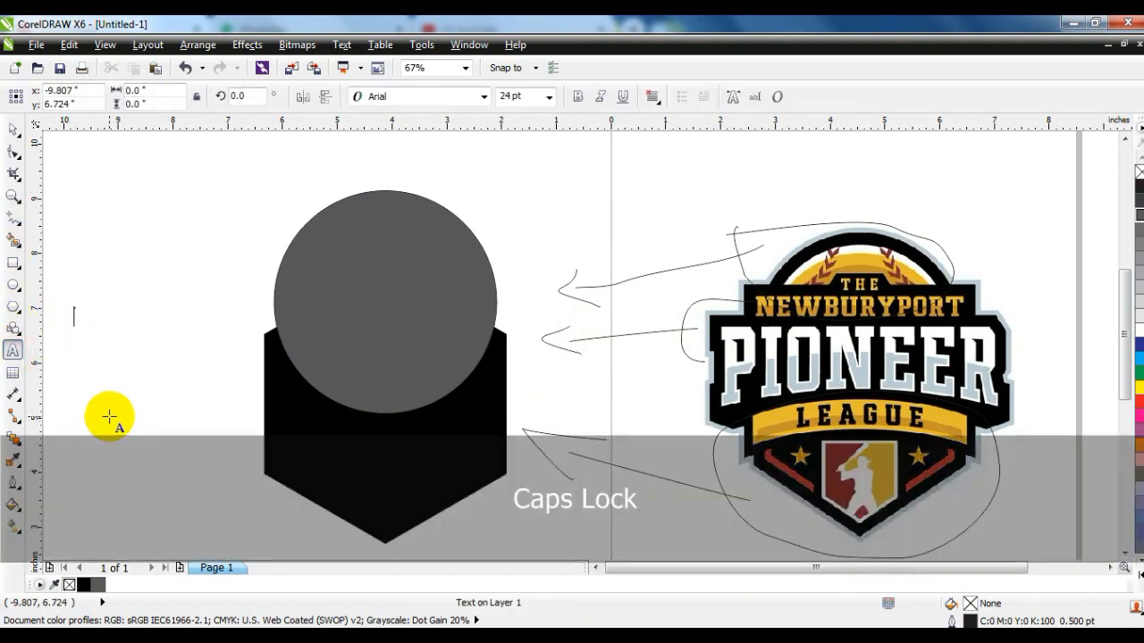
text(THE)
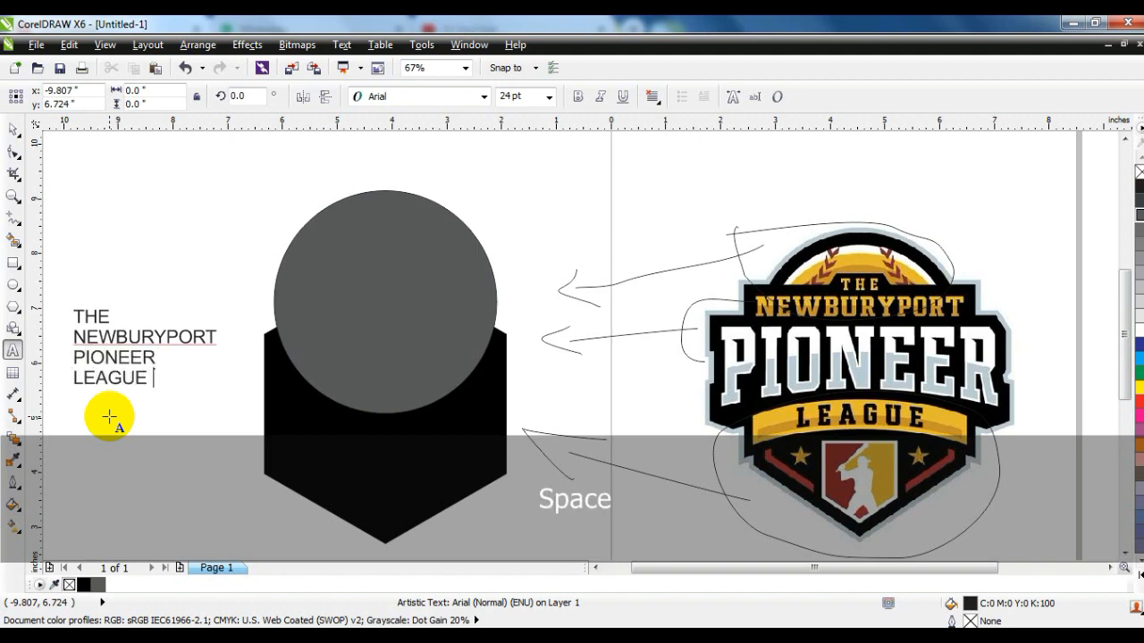
Set the four-line text in LubalGraph Bd BT and scale it to about 31.3 pt
click(14, 129)
click(433, 96)
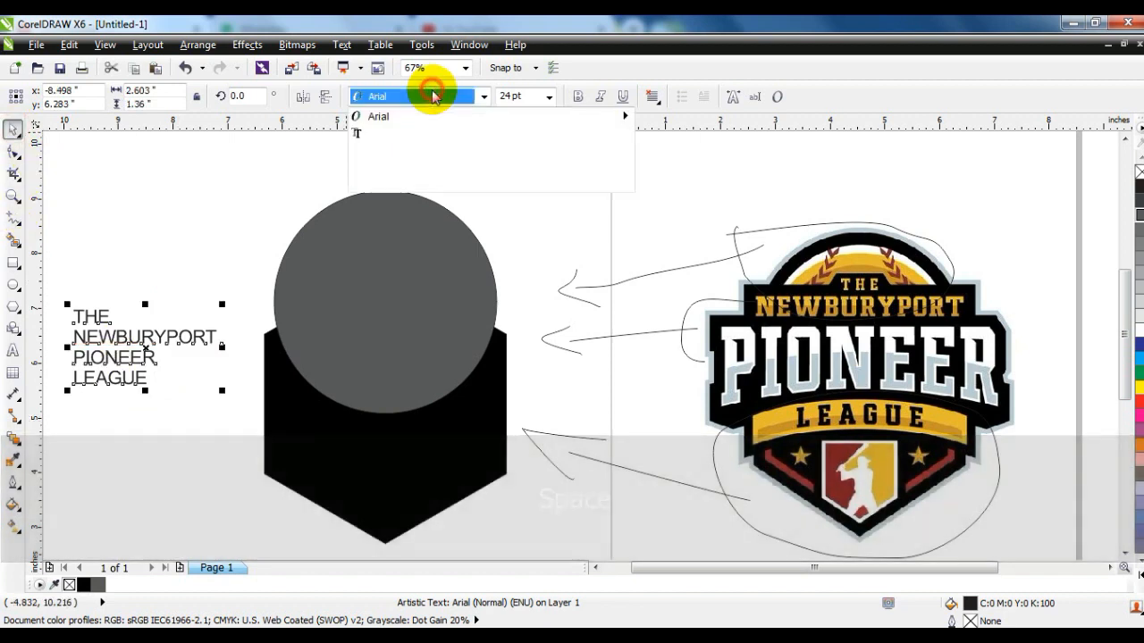
click(420, 132)
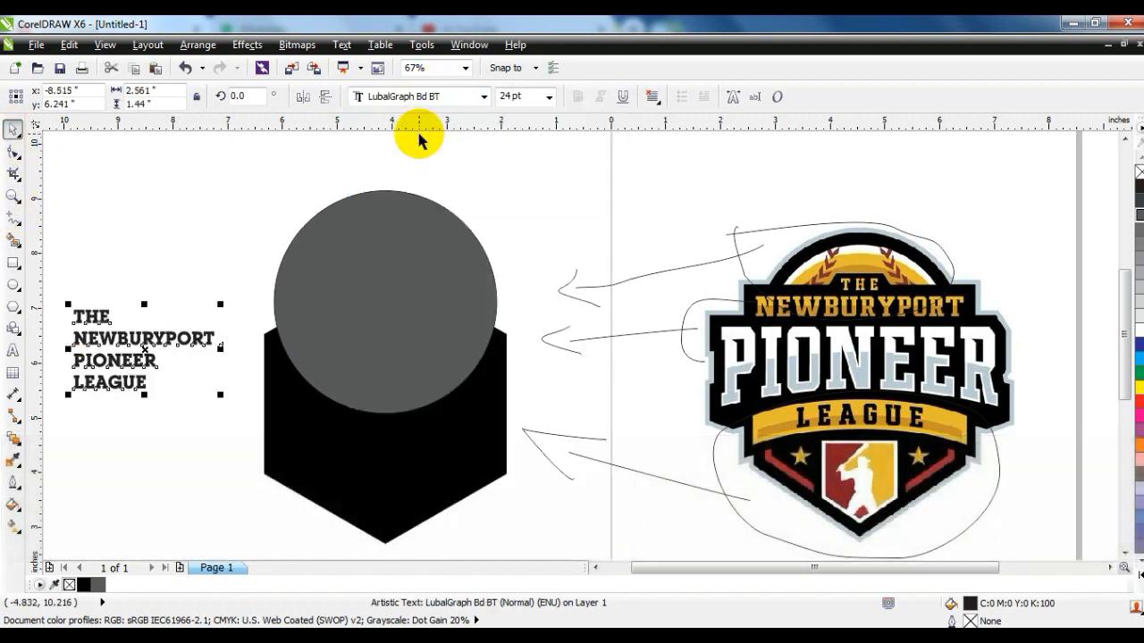
drag(224, 305, 350, 246)
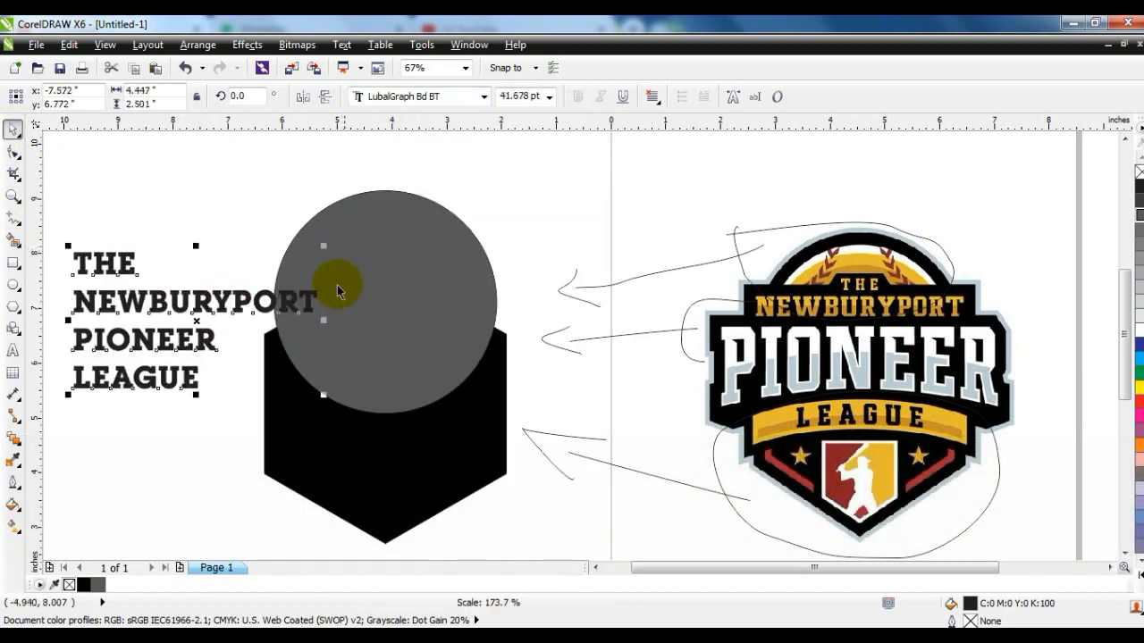
drag(325, 393, 256, 378)
click(202, 429)
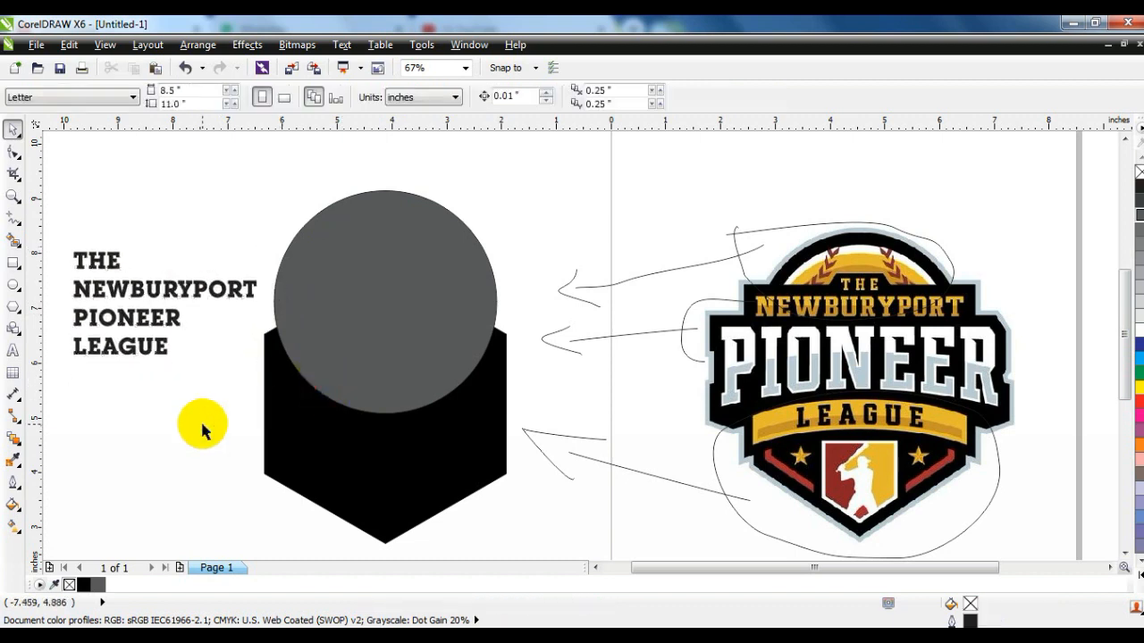
Break the four-line artistic text apart into separate lines
click(154, 275)
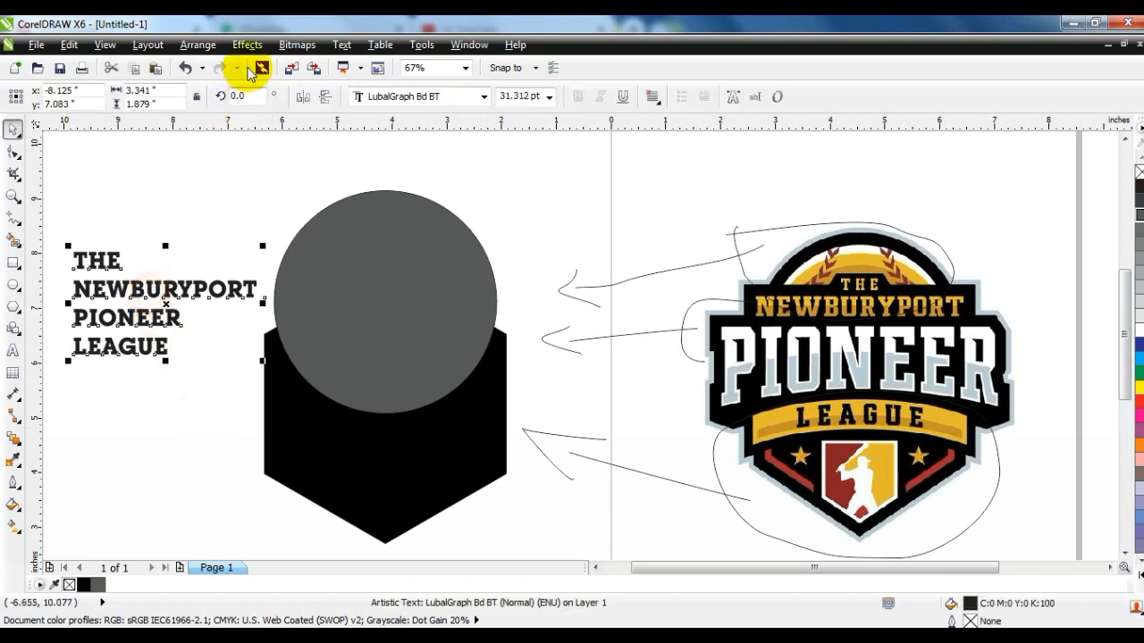
click(197, 45)
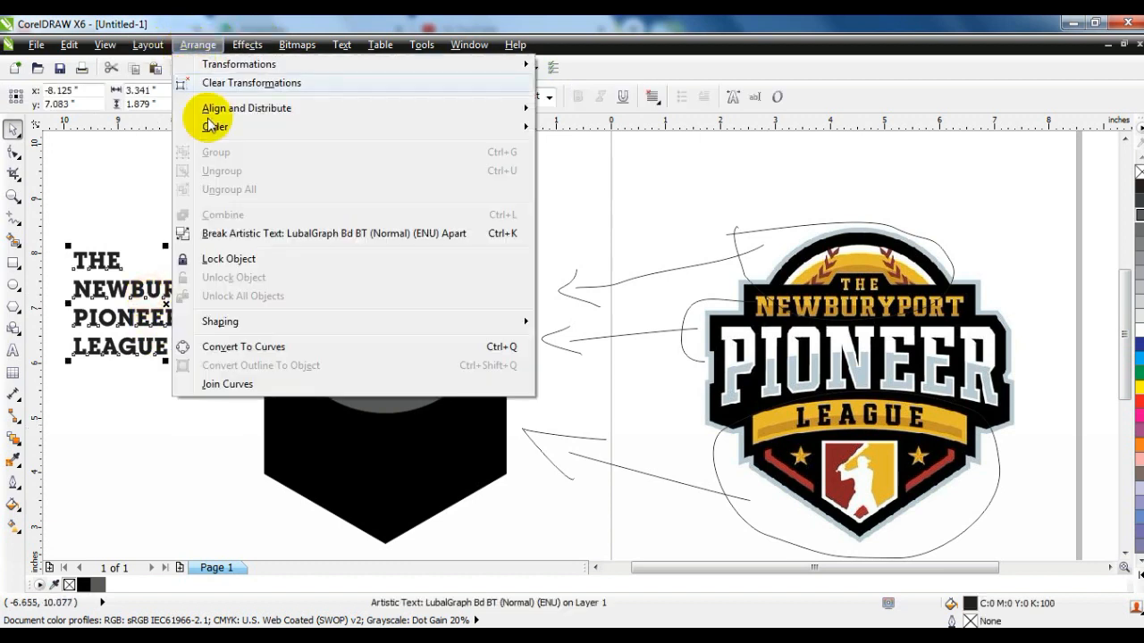
click(234, 232)
click(214, 208)
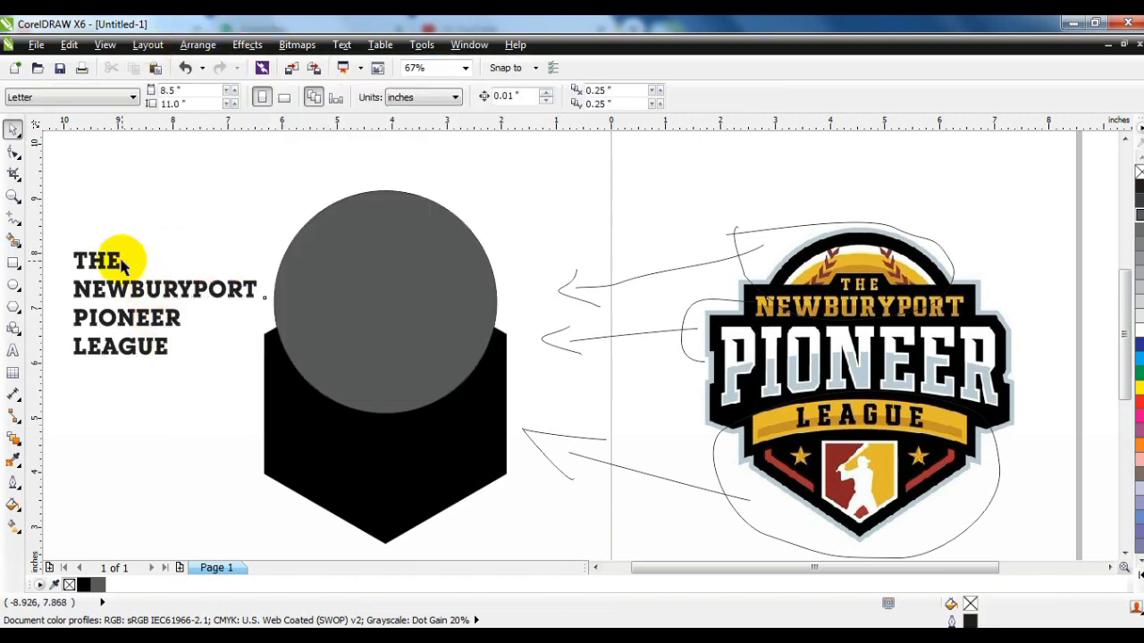
Move the NEWBURYPORT line onto the circle and shrink the circle slightly around its center
drag(126, 287, 313, 304)
click(460, 270)
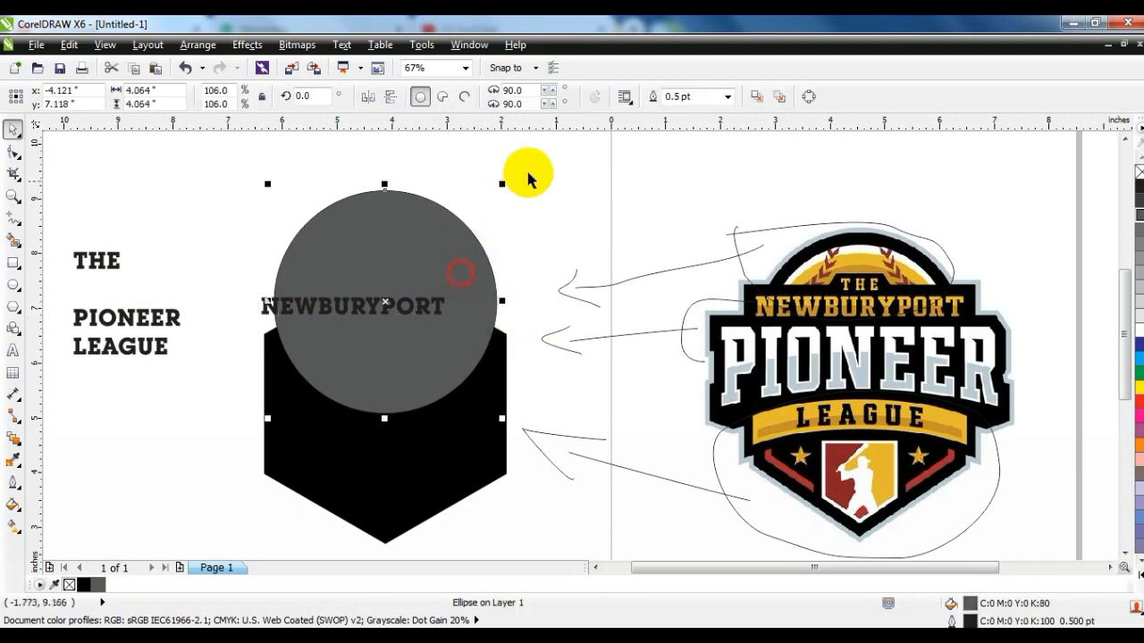
drag(498, 191, 485, 202)
Enlarge NEWBURYPORT to about 38.7 pt and center it horizontally on the circle
click(423, 311)
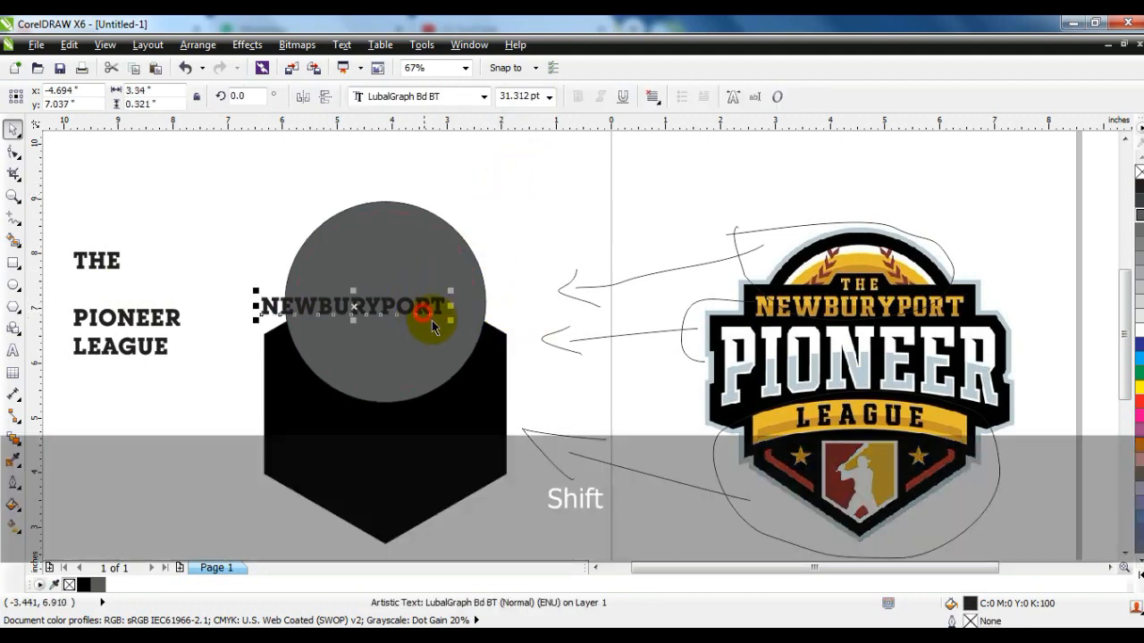
drag(451, 322, 491, 320)
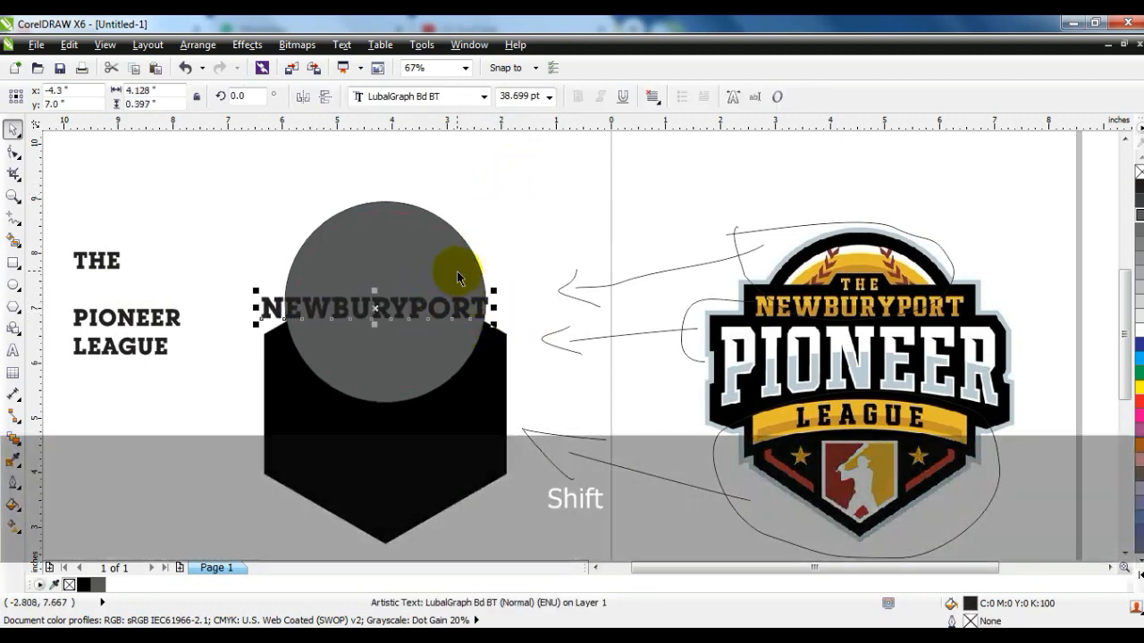
shift+click(456, 271)
key(c)
click(523, 251)
Give the NEWBURYPORT text a white fill and a thin dark outline
click(431, 312)
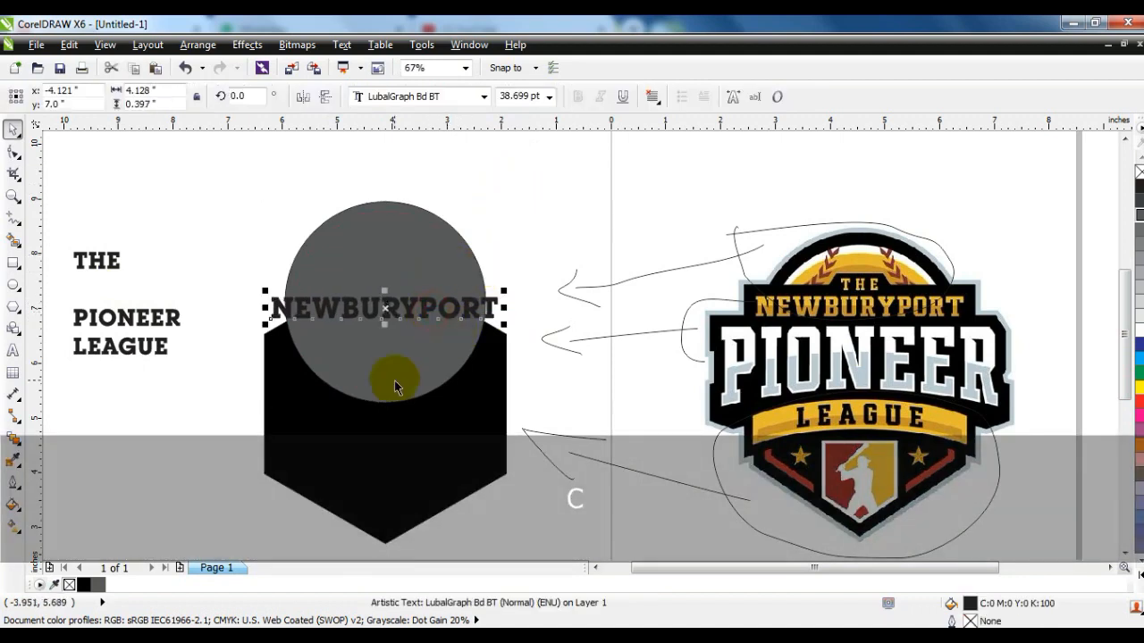
click(1139, 330)
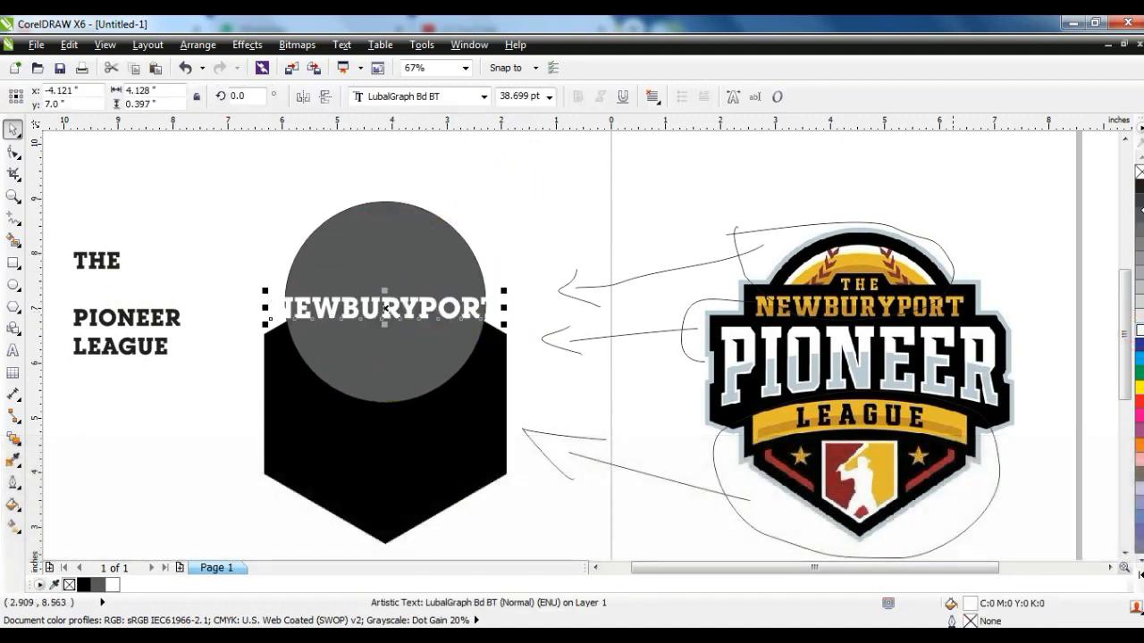
click(539, 205)
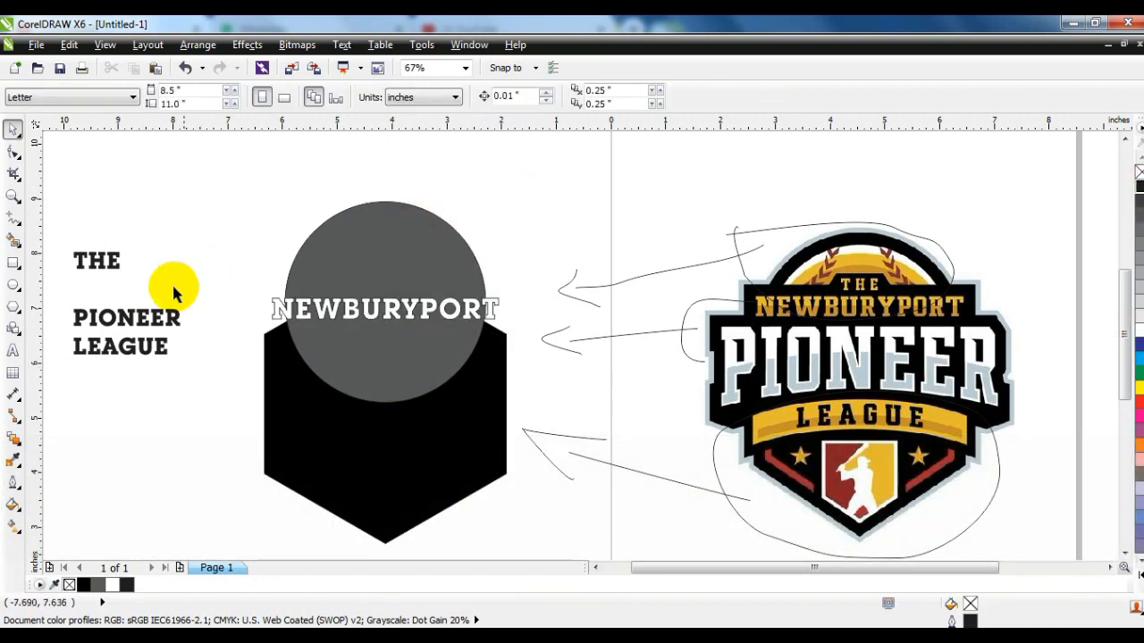
Place the PIONEER line directly below NEWBURYPORT and enlarge it to about 5.8 inches wide
click(168, 322)
drag(183, 334, 349, 386)
drag(244, 337, 395, 359)
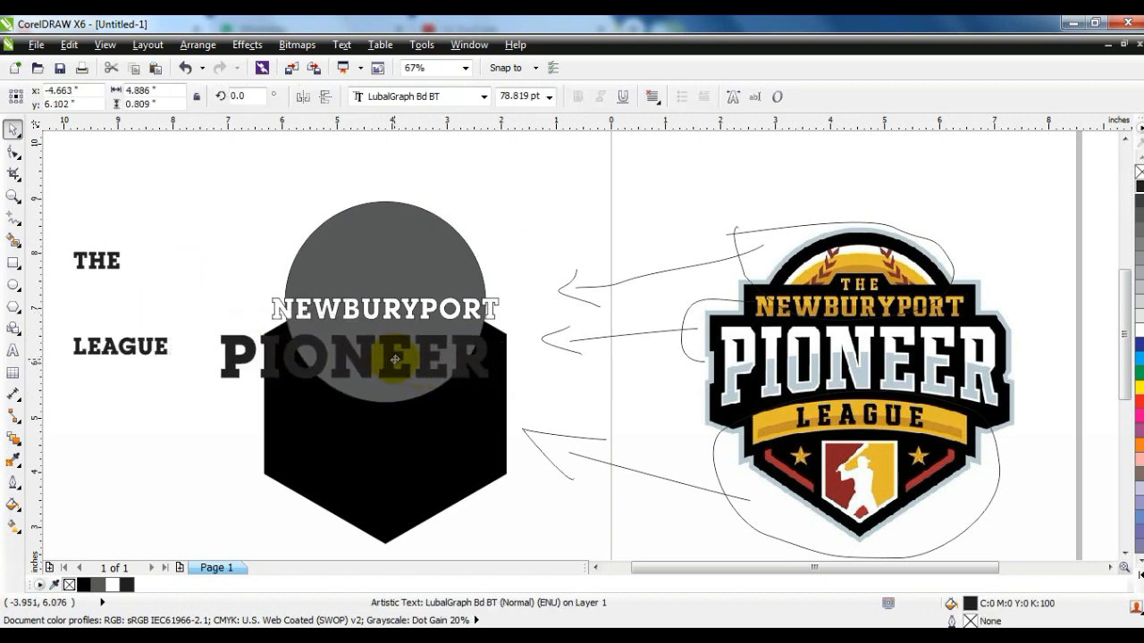
drag(497, 383, 540, 414)
Fill PIONEER with red and center it horizontally on the hexagon, just beneath NEWBURYPORT
click(1139, 402)
shift+click(429, 425)
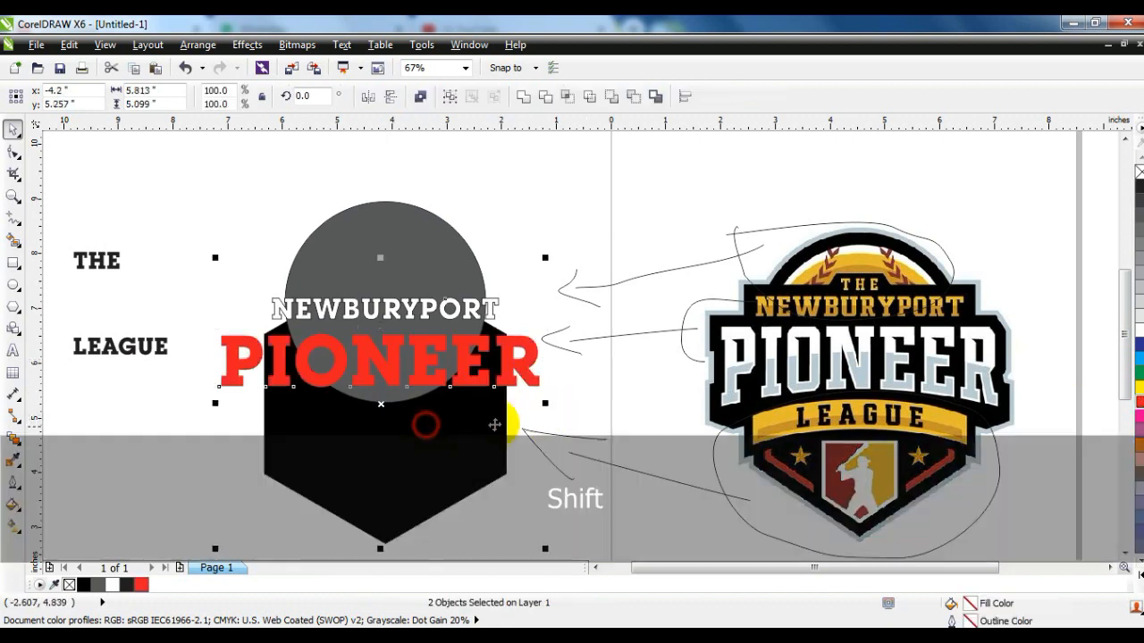
key(c)
click(558, 410)
click(534, 373)
drag(386, 394, 387, 401)
Convert PIONEER to curves and stretch its height to about 1.25 inches
click(198, 44)
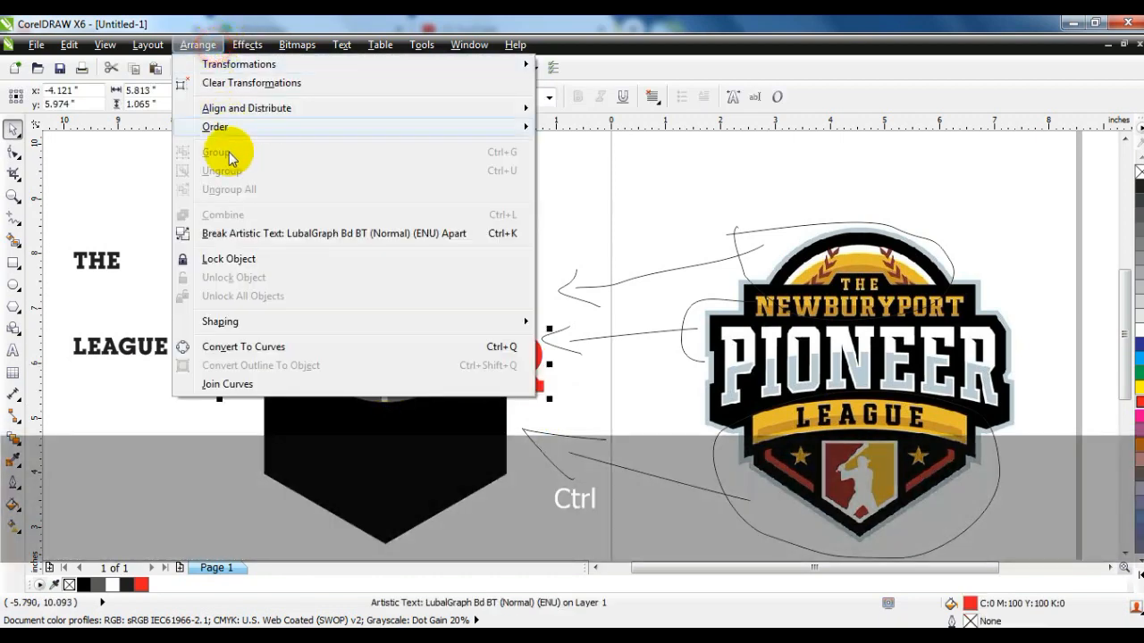
click(289, 347)
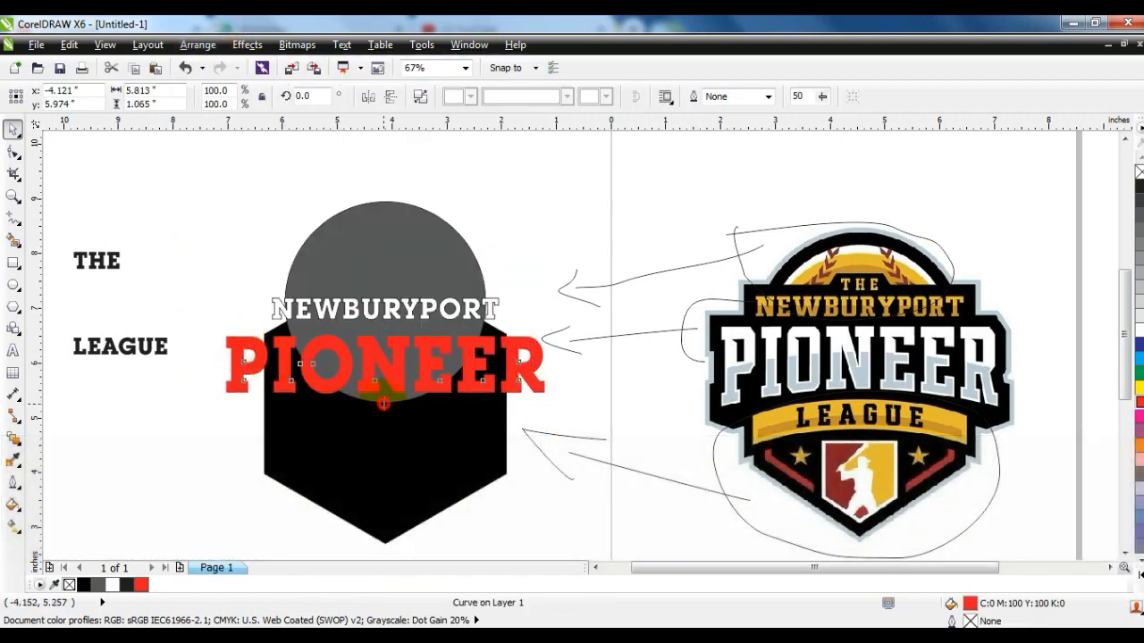
drag(384, 329, 383, 324)
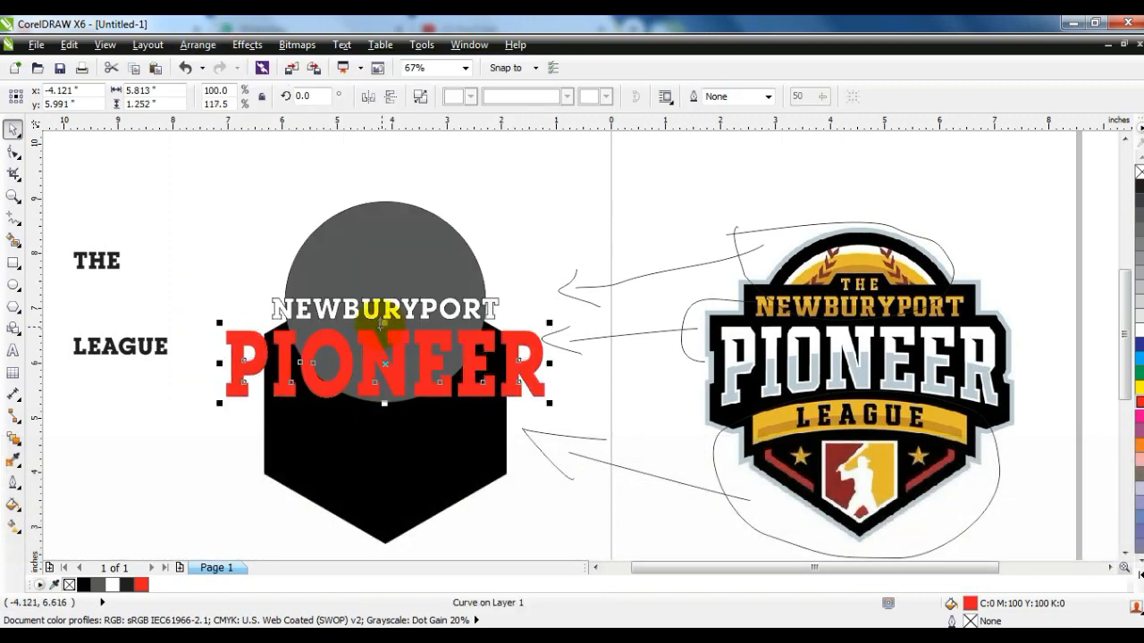
Apply an envelope to PIONEER, remove its midpoint nodes, and convert the remaining envelope sides to straight lines
click(15, 438)
click(71, 511)
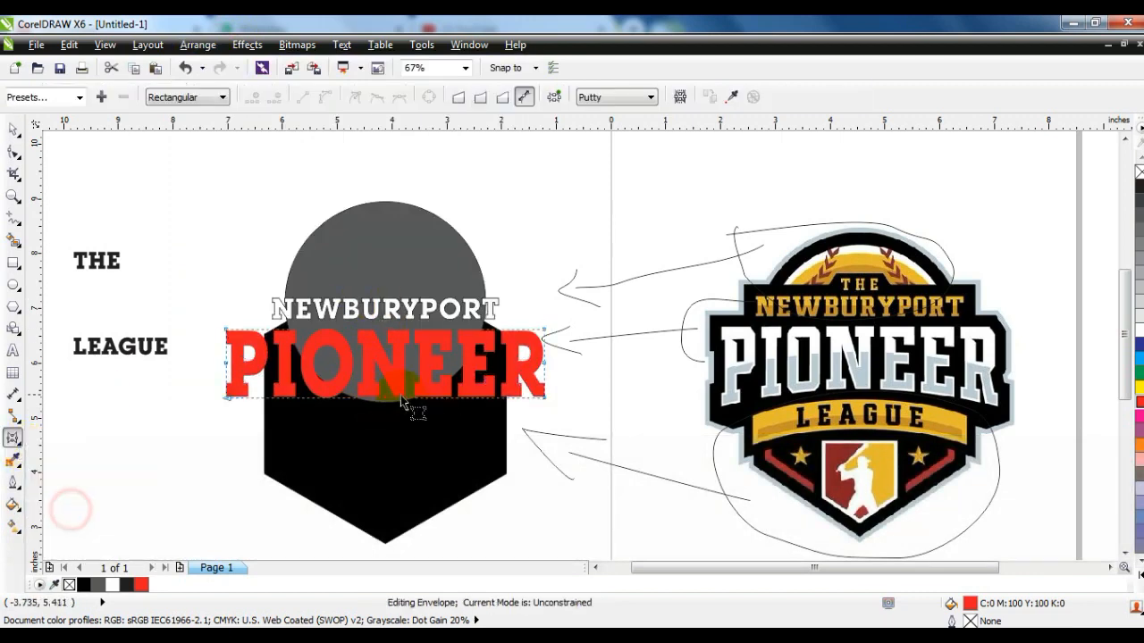
key(Delete)
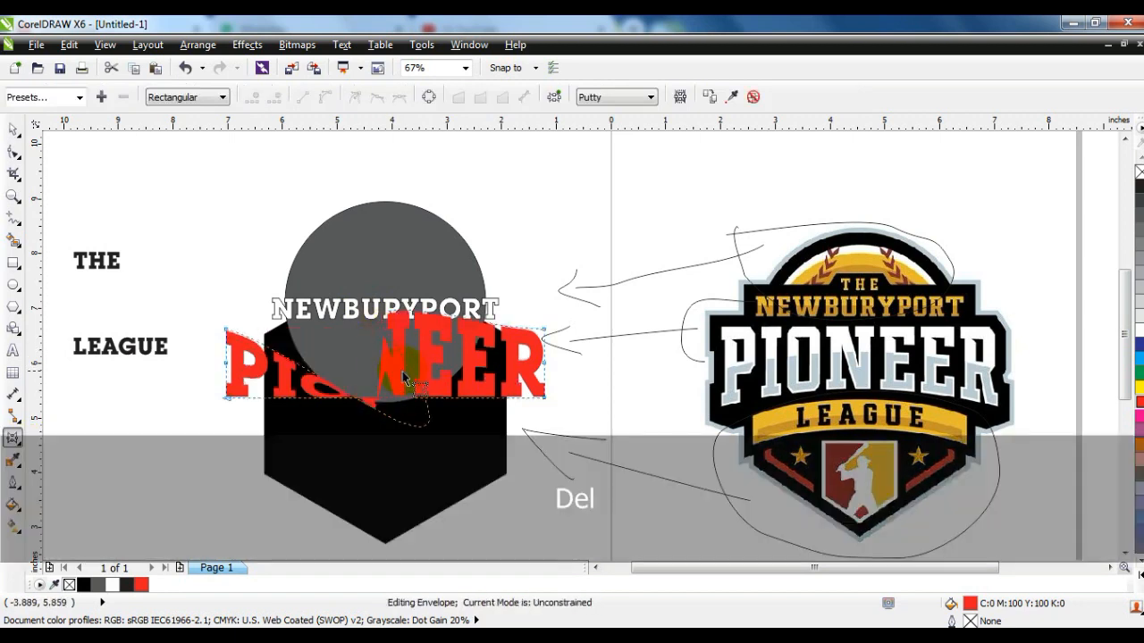
key(ctrl+z)
key(Delete)
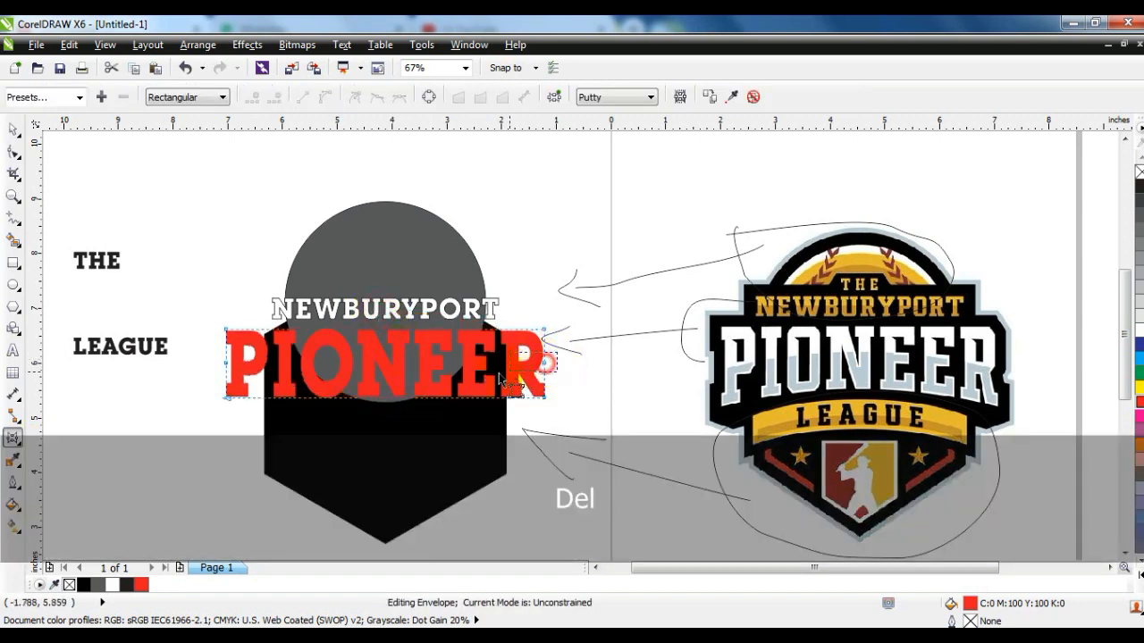
drag(204, 321, 642, 428)
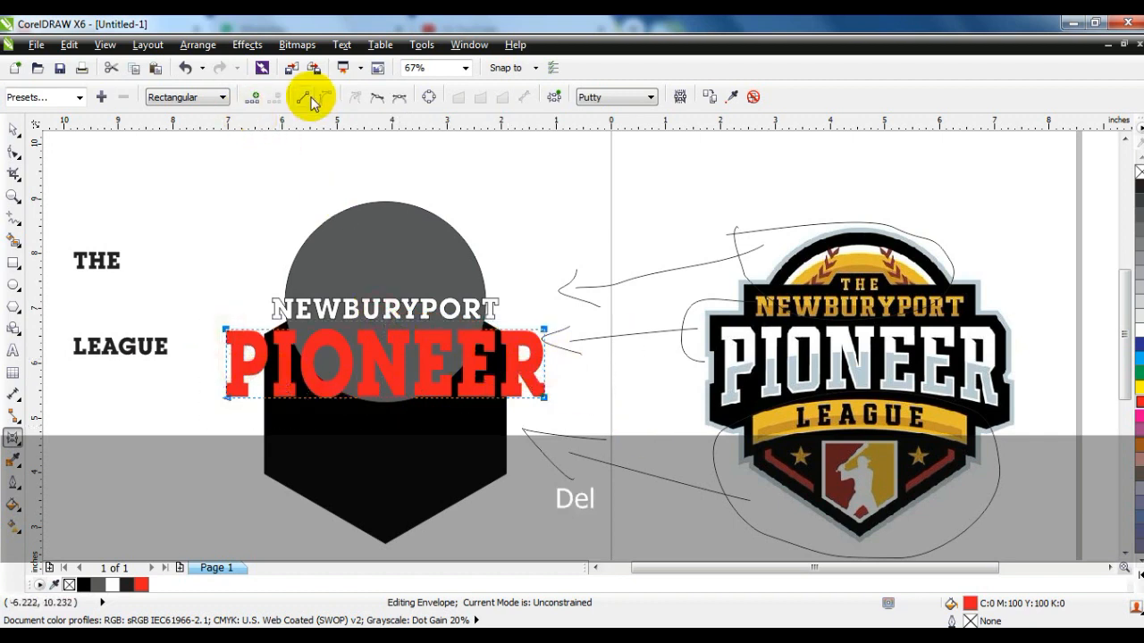
click(307, 99)
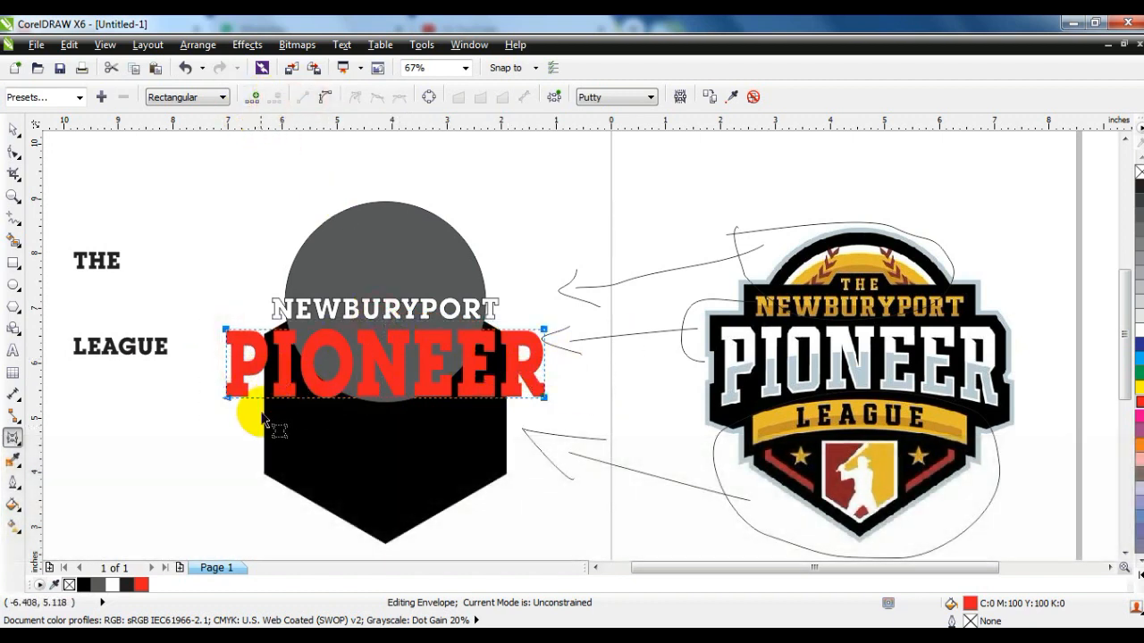
Lower the bottom edge of PIONEER's envelope slightly and bend it upward at the center to arch the lettering
drag(543, 398, 543, 409)
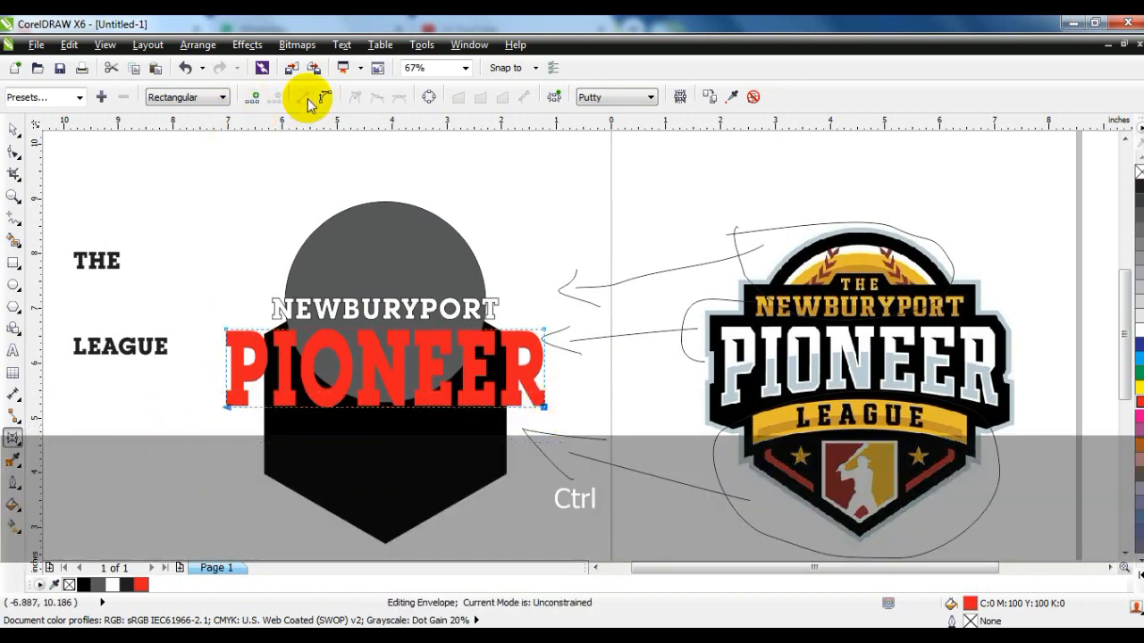
drag(383, 421, 386, 384)
click(8, 134)
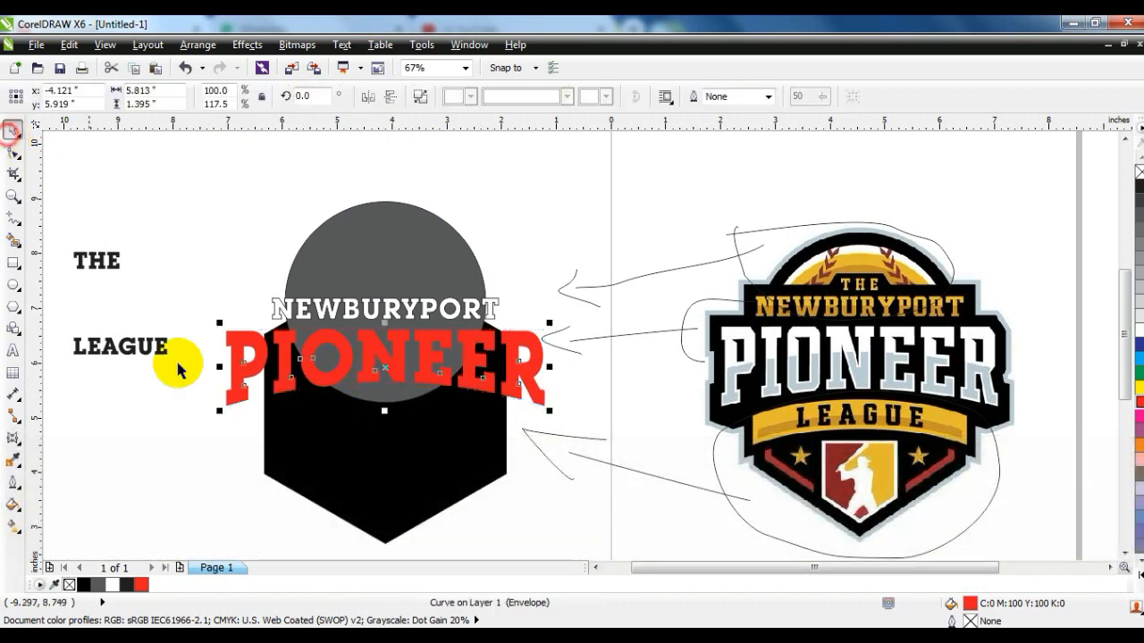
click(205, 467)
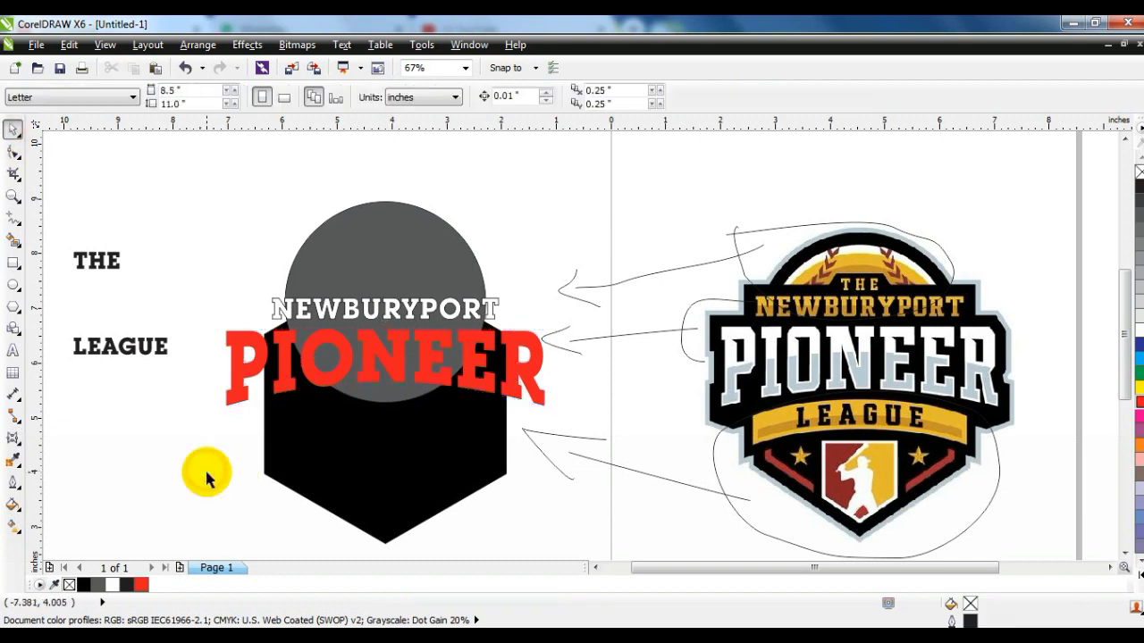
Sketch a freehand arrow from the left end of the reference badge's LEAGUE banner to the lower right of PIONEER
click(13, 219)
drag(759, 423, 574, 389)
mouse_move(589, 378)
mouse_down()
mouse_move(555, 385)
mouse_move(586, 401)
mouse_up()
click(13, 130)
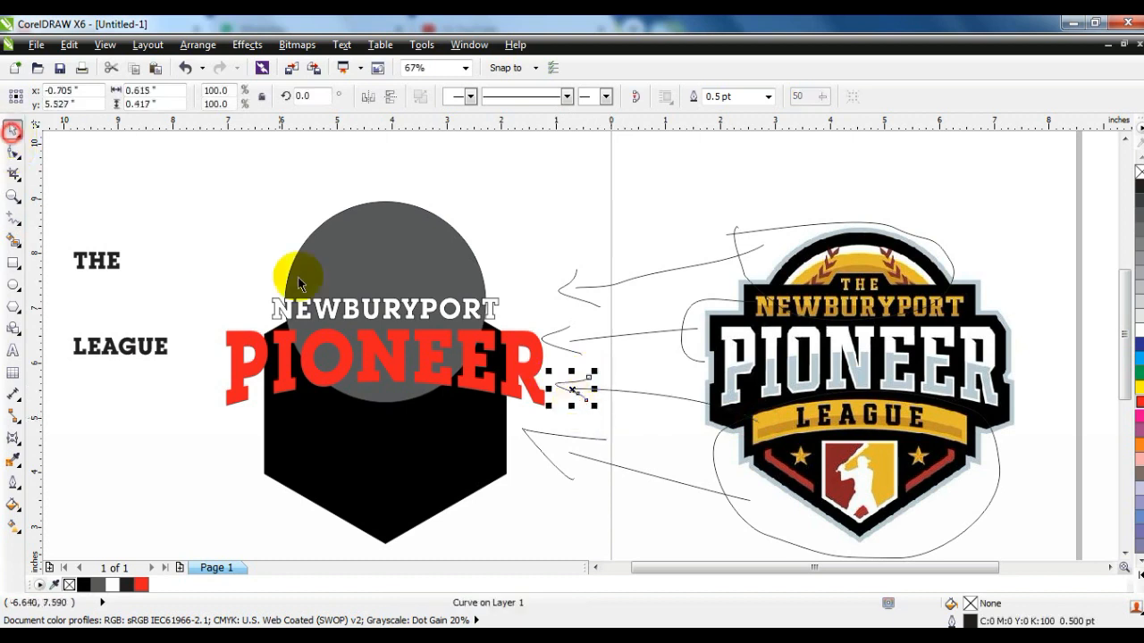
click(298, 273)
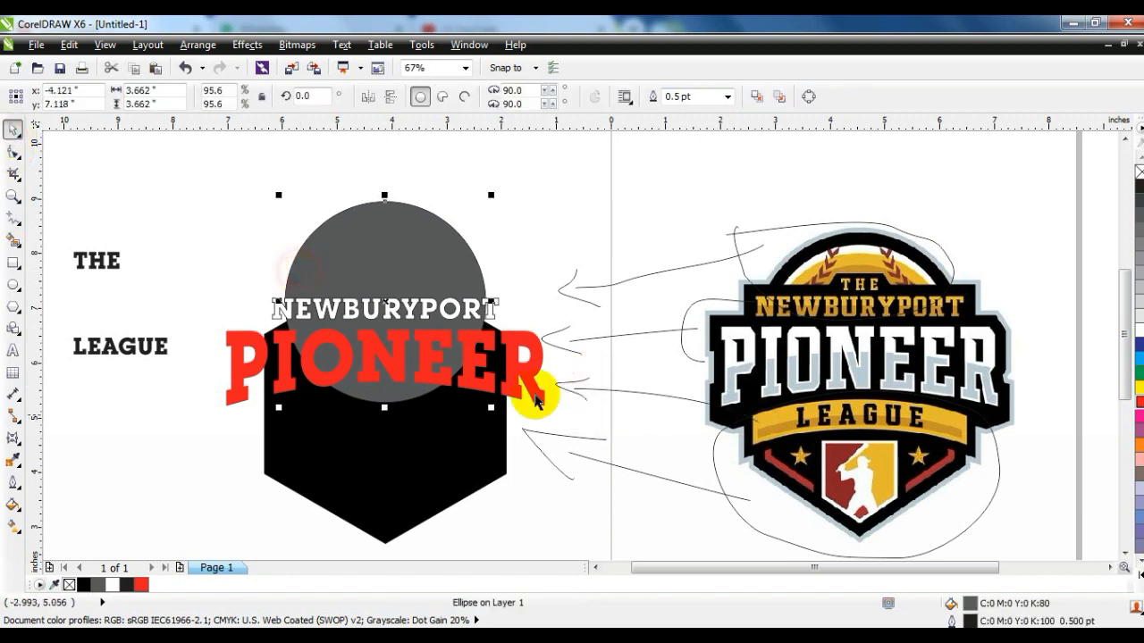
Draw a red rectangle about 5.05 by 0.7 inches just below PIONEER and center it horizontally on the hexagon
click(12, 263)
drag(252, 412, 528, 449)
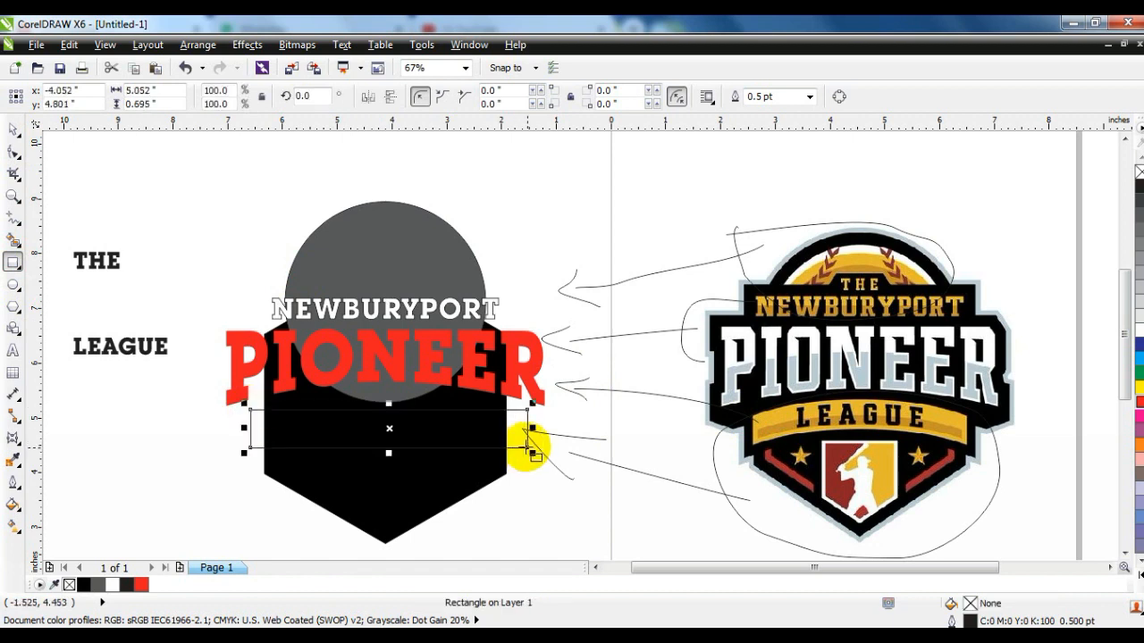
click(1139, 402)
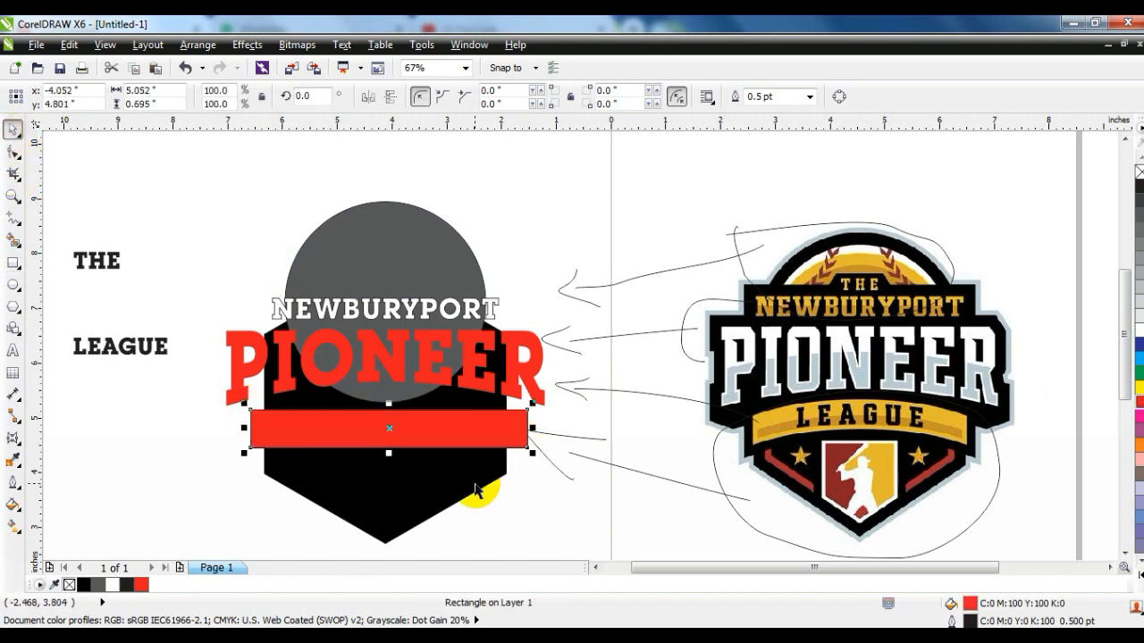
shift+click(474, 485)
key(c)
click(127, 478)
Convert the red rectangle to curves and bend its top and bottom edges upward into an arched banner
click(362, 437)
click(13, 152)
click(198, 44)
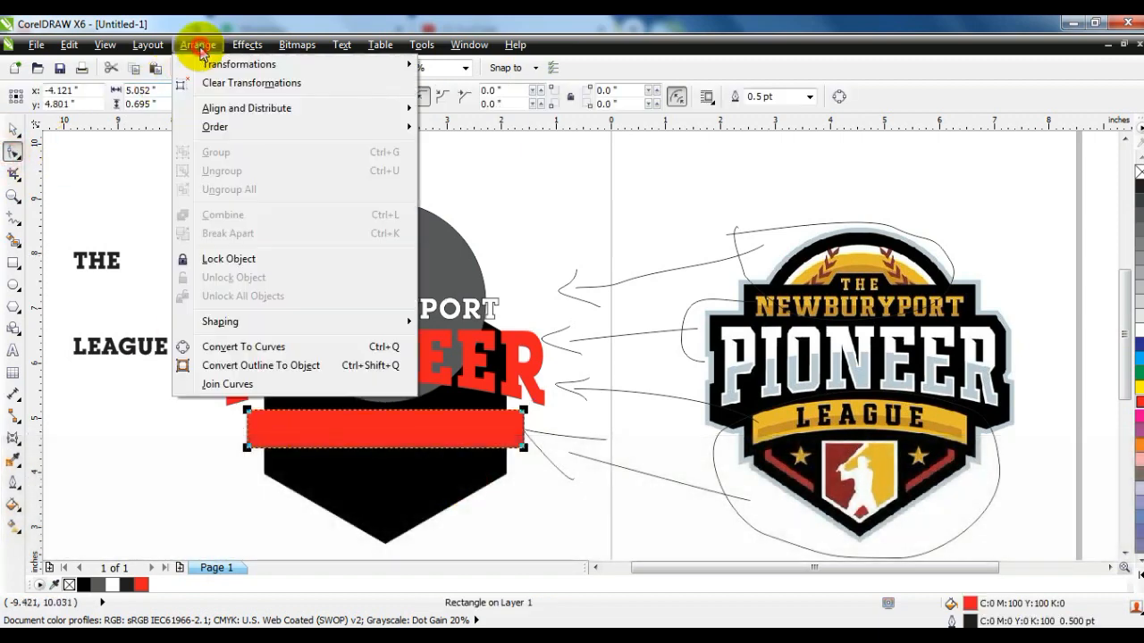
click(215, 347)
click(529, 447)
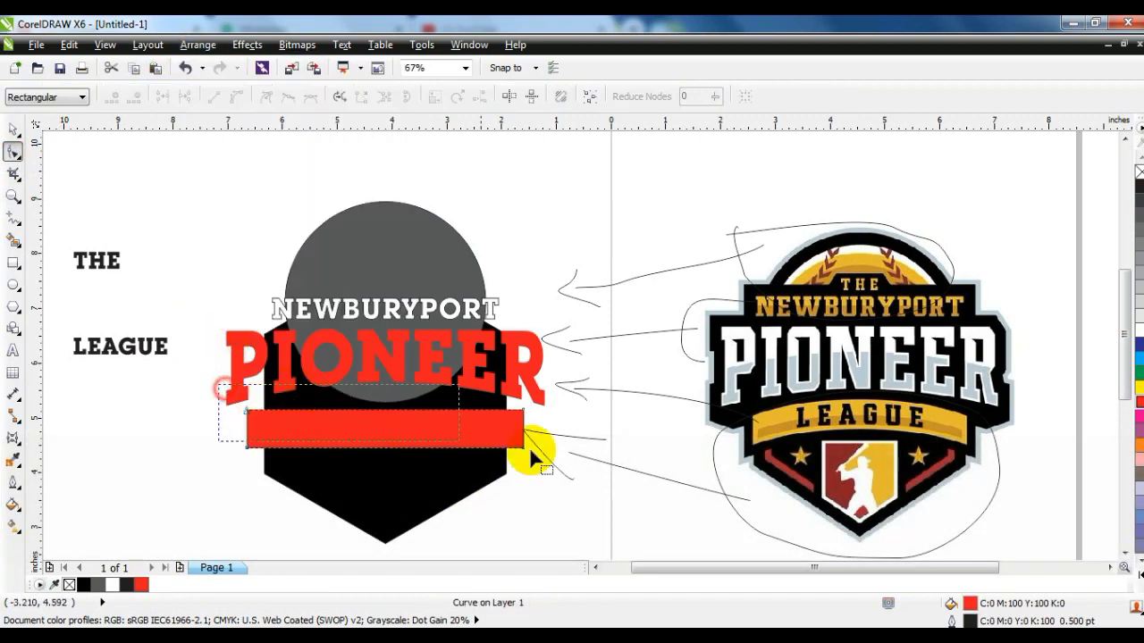
drag(382, 415, 381, 399)
drag(379, 455, 387, 431)
click(14, 129)
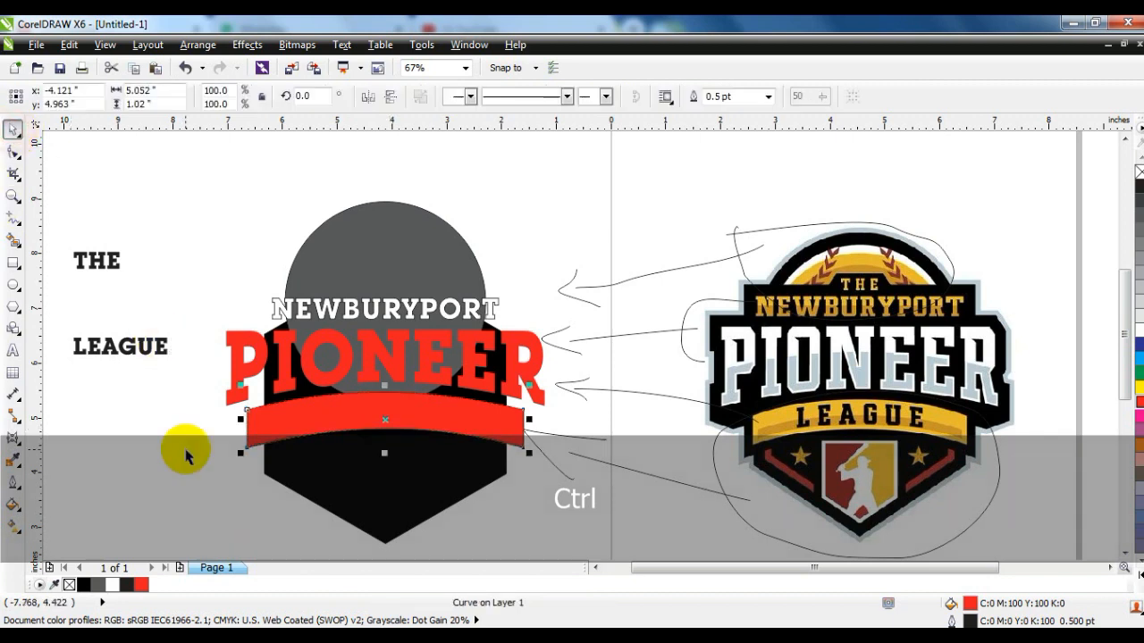
click(200, 492)
Align the arched banner, PIONEER and NEWBURYPORT on a common vertical center line
click(418, 426)
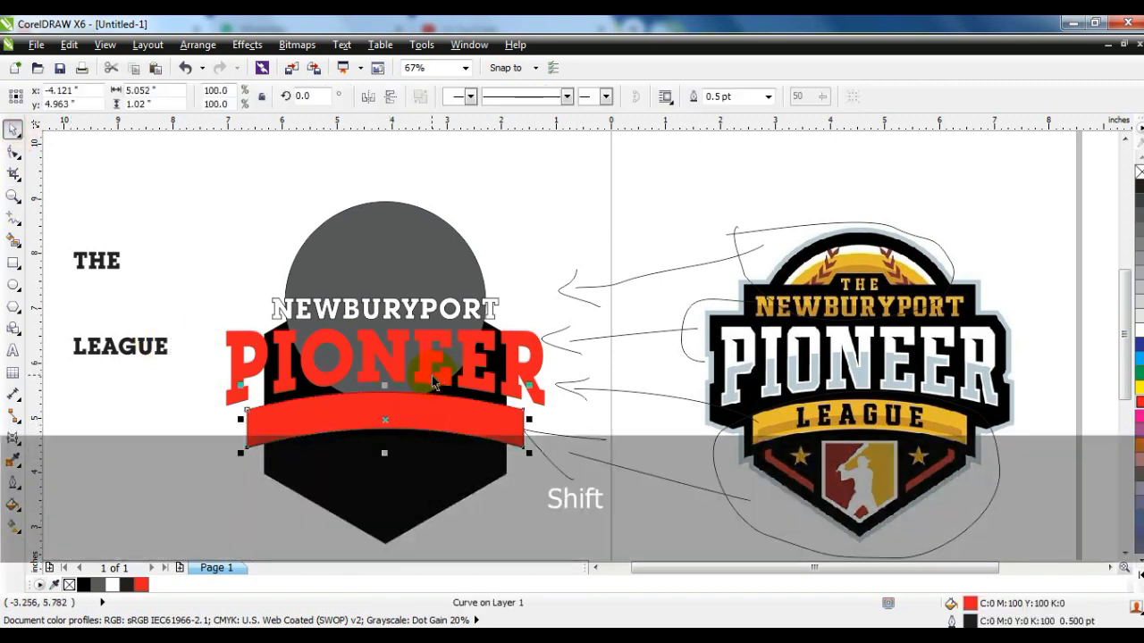
shift+click(430, 370)
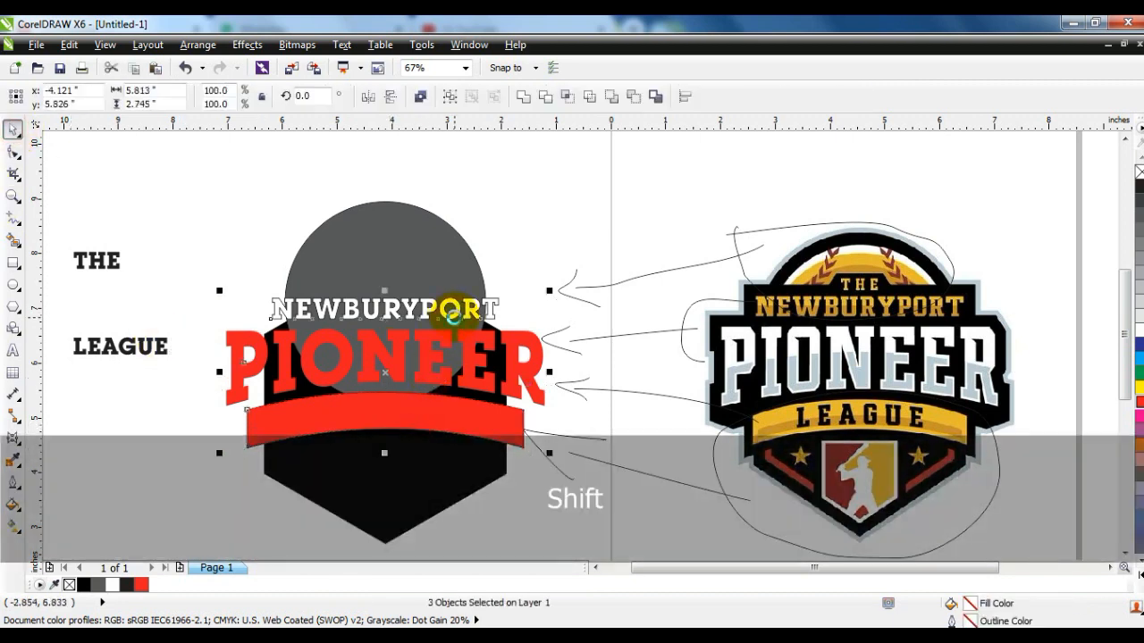
key(c)
click(235, 285)
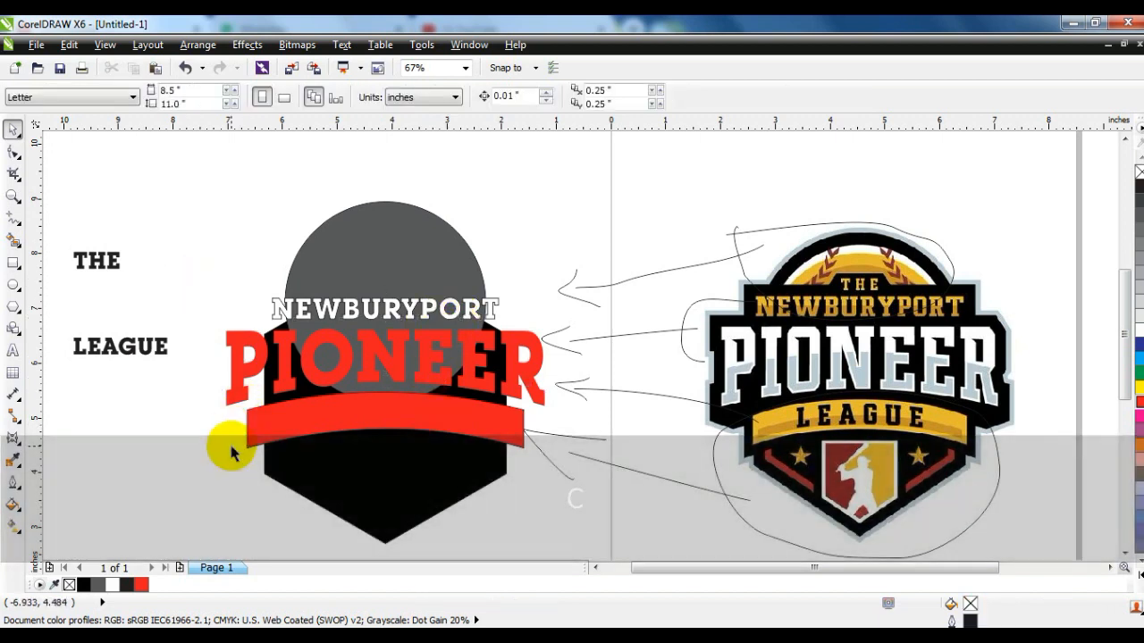
Draw a black rectangle about 4.71 by 0.53 inches over NEWBURYPORT and move it behind that text
click(13, 262)
drag(265, 295, 510, 333)
click(14, 130)
drag(379, 333, 382, 329)
drag(511, 310, 521, 315)
click(101, 585)
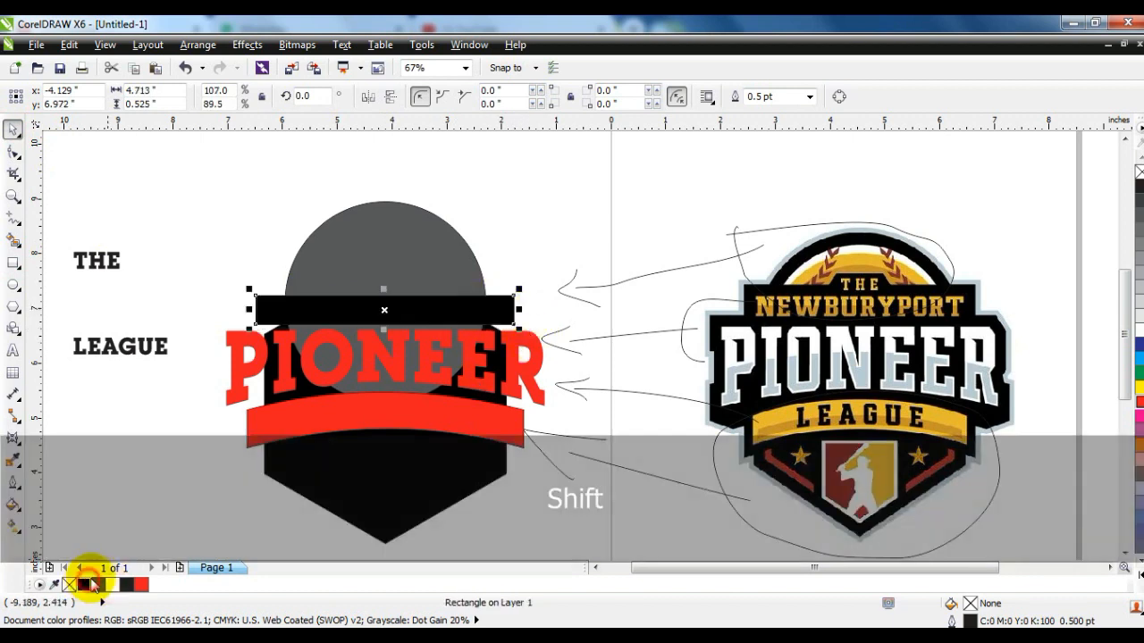
key(ctrl+Page_Down)
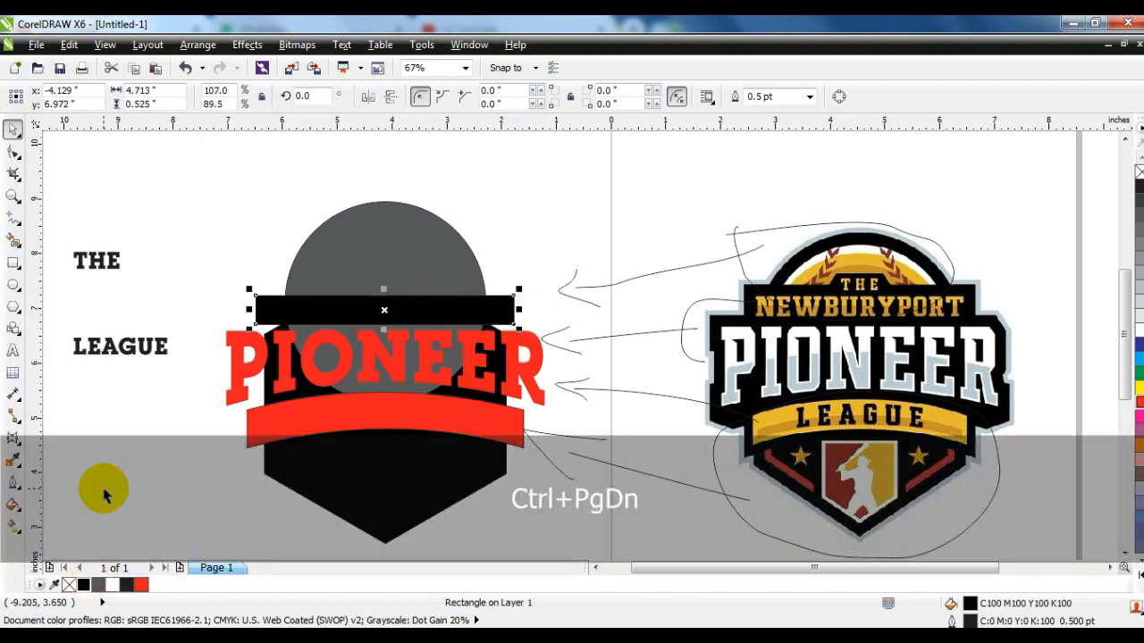
key(ctrl+Page_Down)
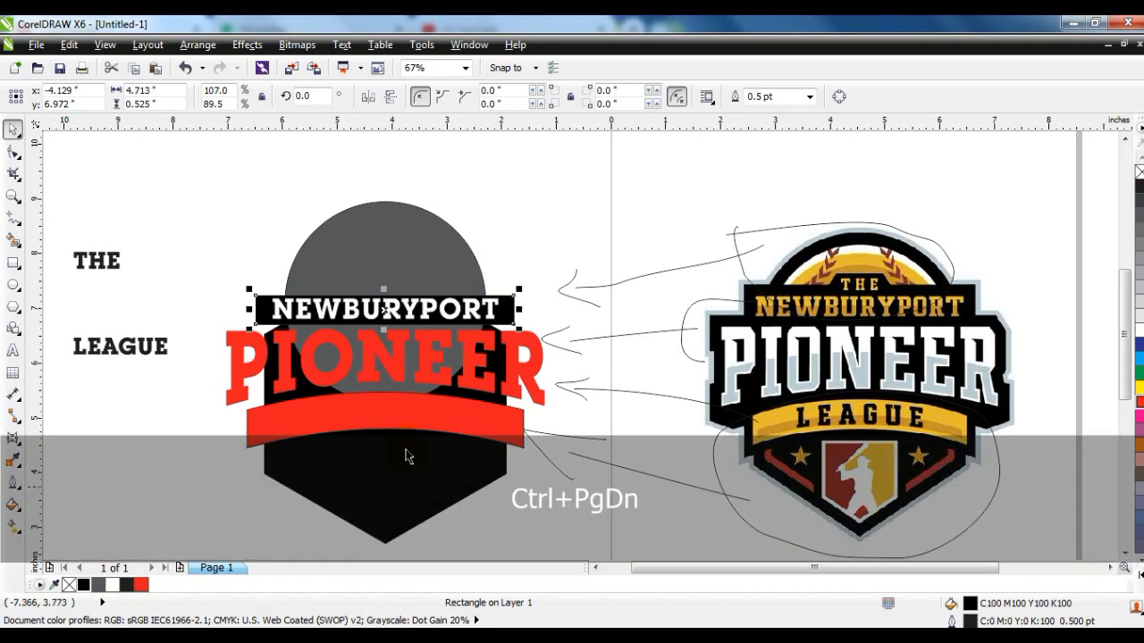
Center NEWBURYPORT horizontally and vertically within the black rectangle behind it
click(505, 315)
key(shift)
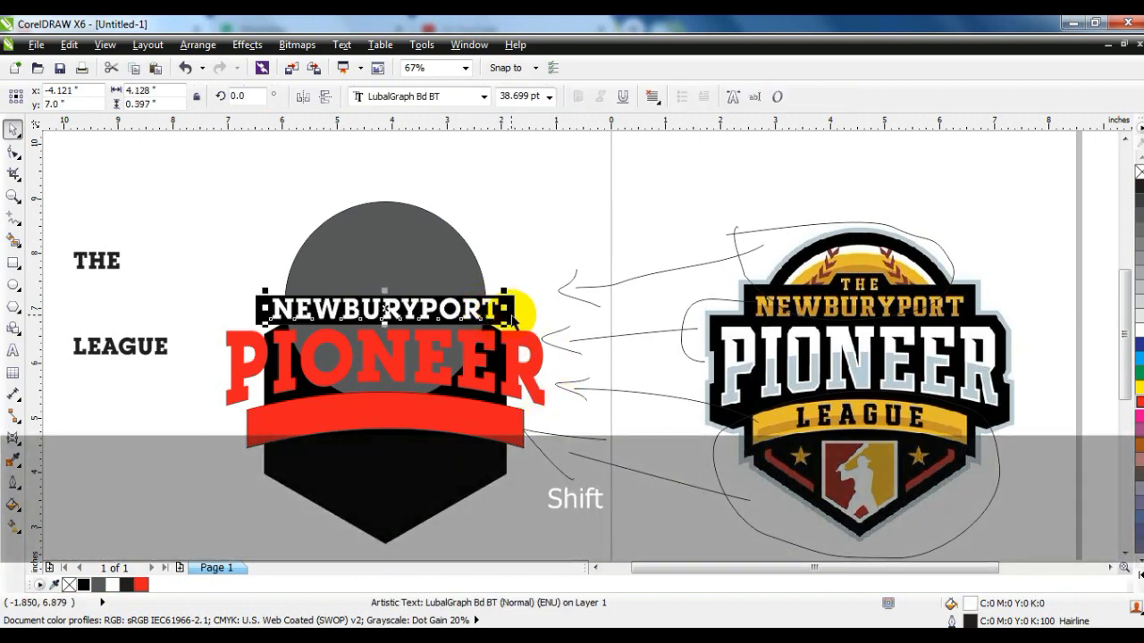
shift+click(511, 318)
key(e)
key(Escape)
Enlarge NEWBURYPORT slightly and stretch its black bar upward to about 0.68 inches high, keeping the text vertically centered in it
click(507, 318)
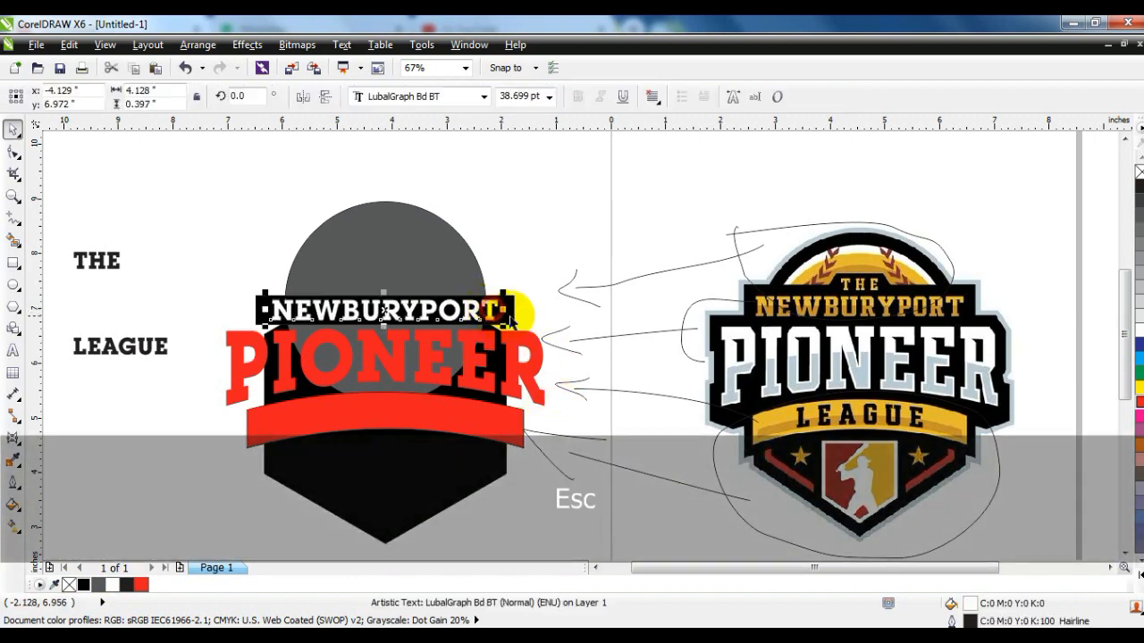
shift+click(490, 296)
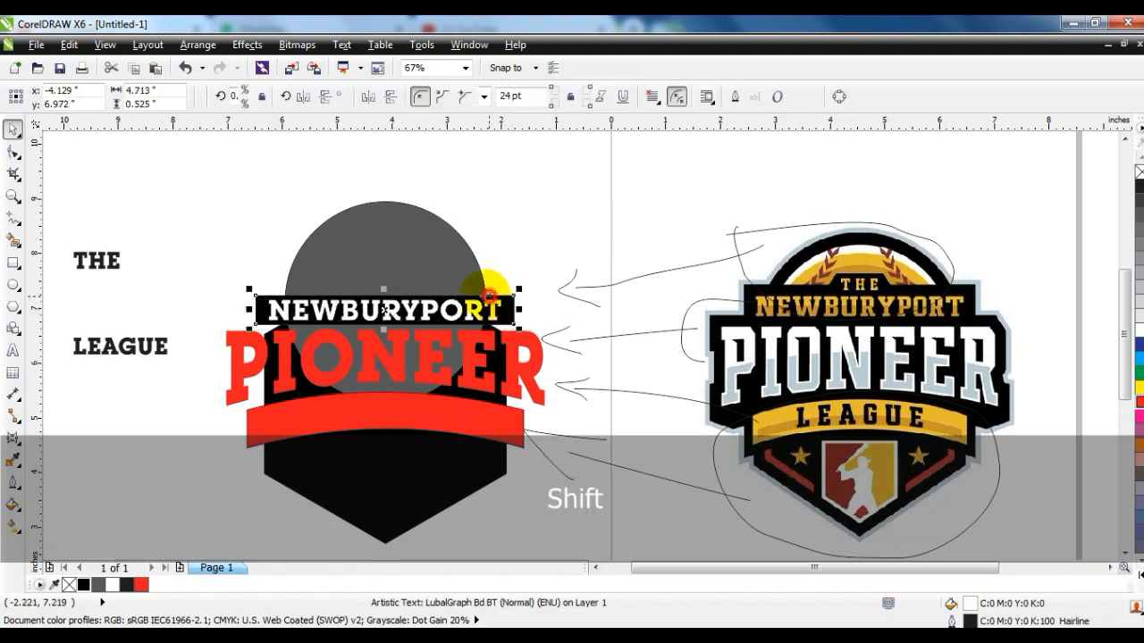
shift+click(386, 283)
key(e)
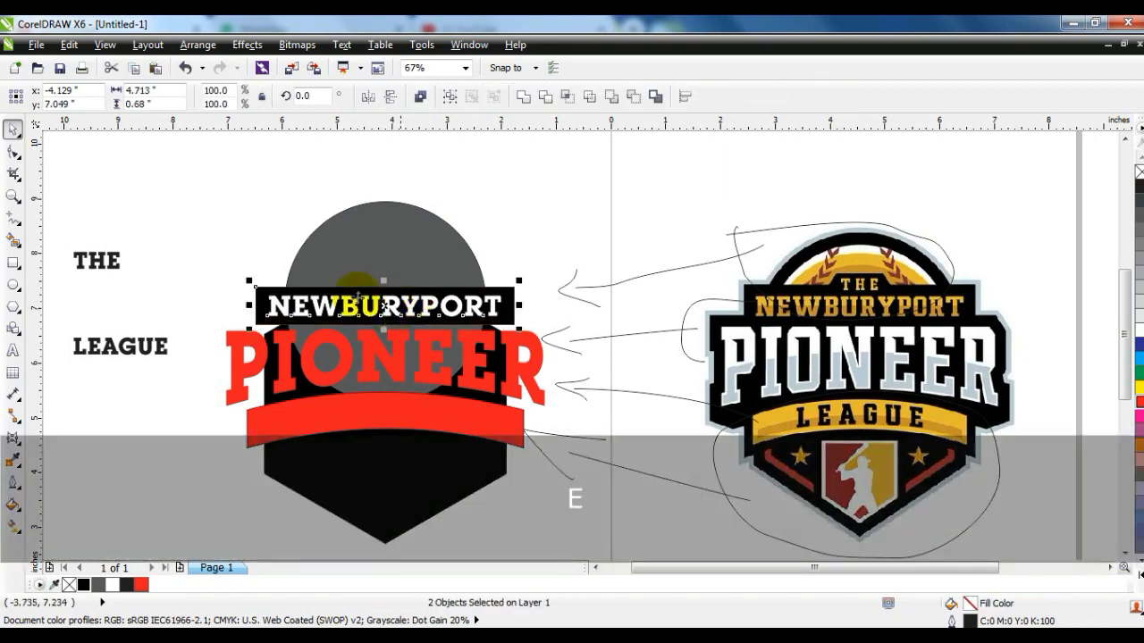
click(228, 253)
Give PIONEER a 10 pt outline placed behind its fill
click(390, 361)
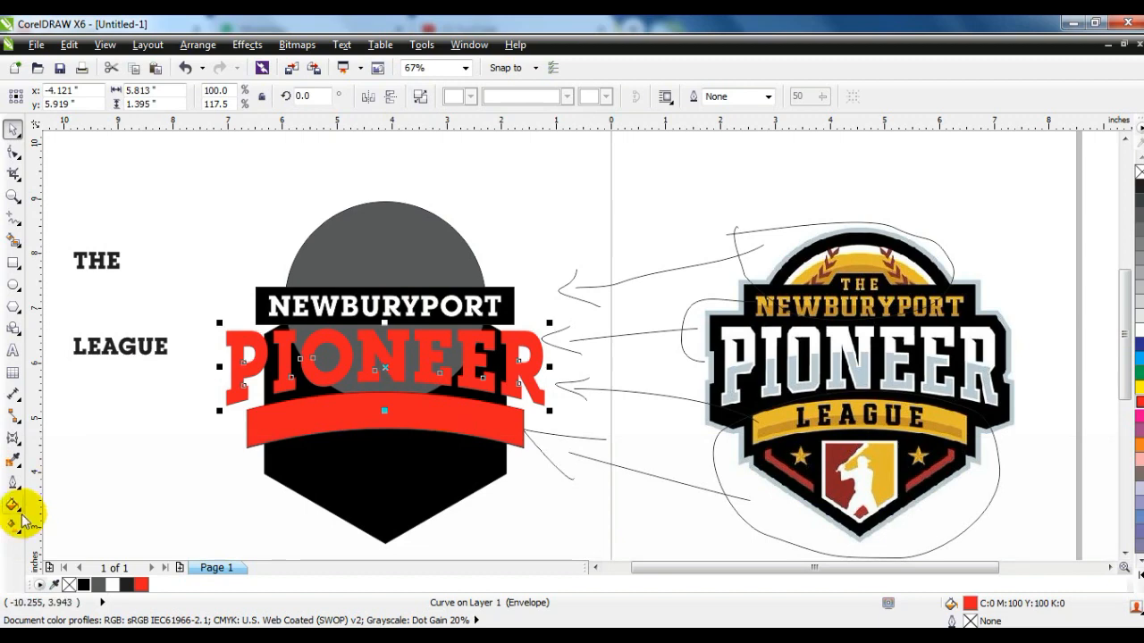
click(13, 486)
click(85, 229)
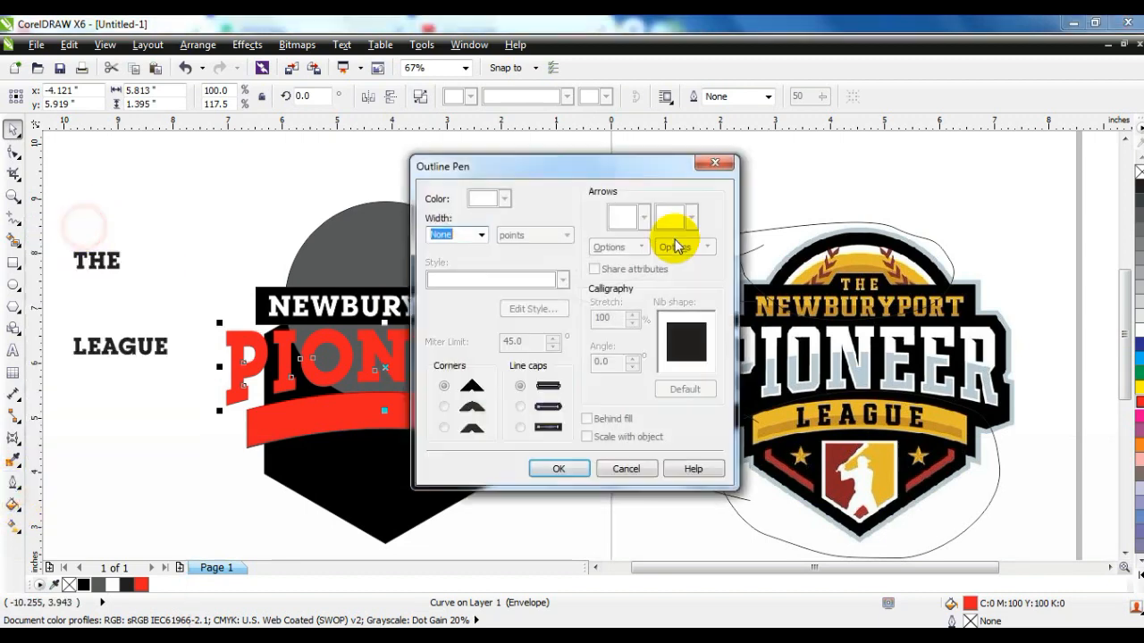
drag(586, 165, 734, 162)
click(632, 231)
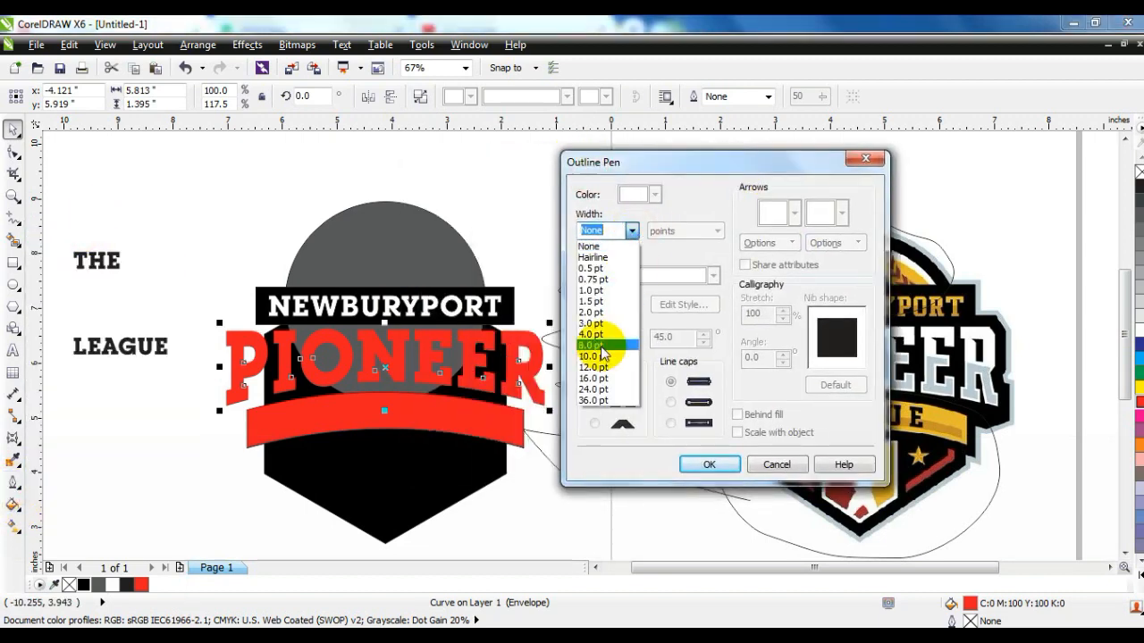
click(601, 357)
click(594, 400)
click(738, 415)
click(709, 464)
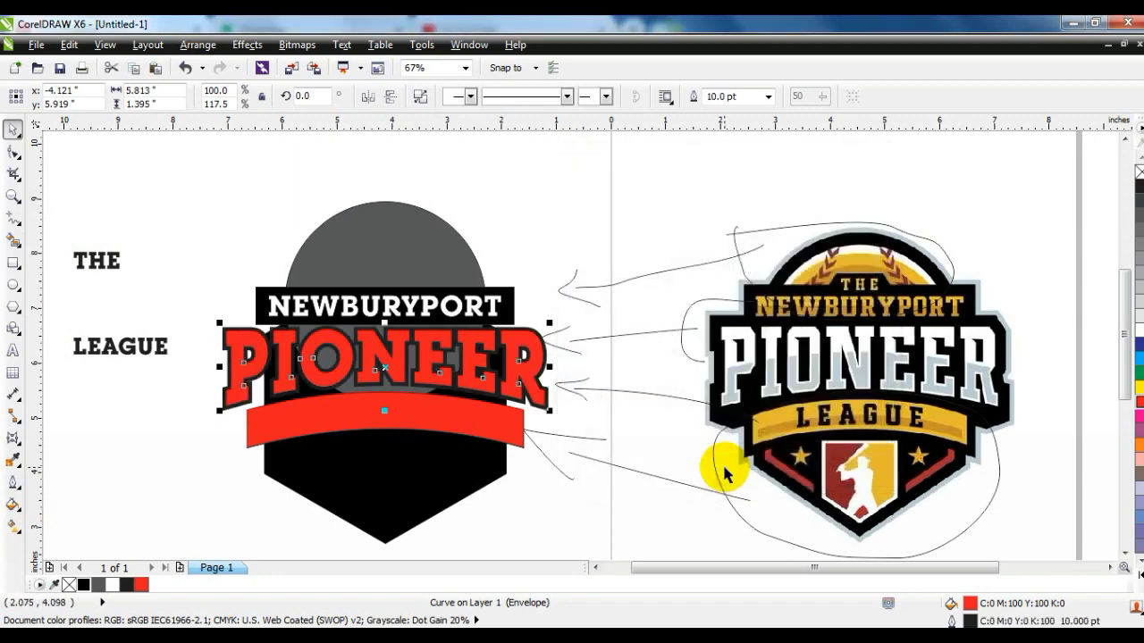
Widen PIONEER's outline to 24 pt and color it solid black
click(15, 526)
click(82, 221)
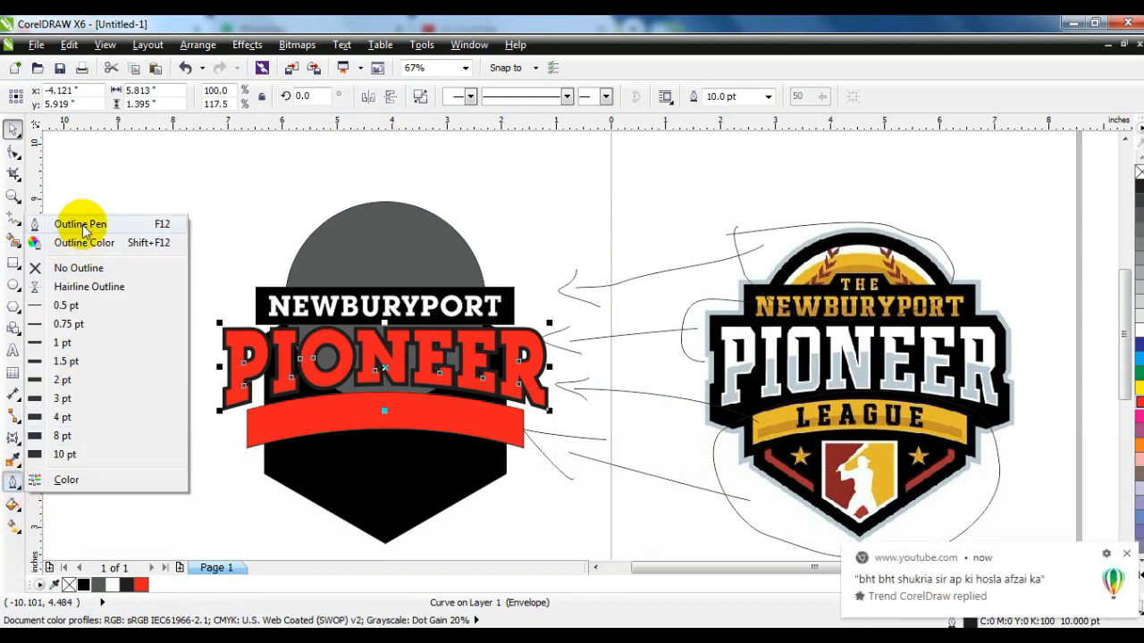
click(1128, 556)
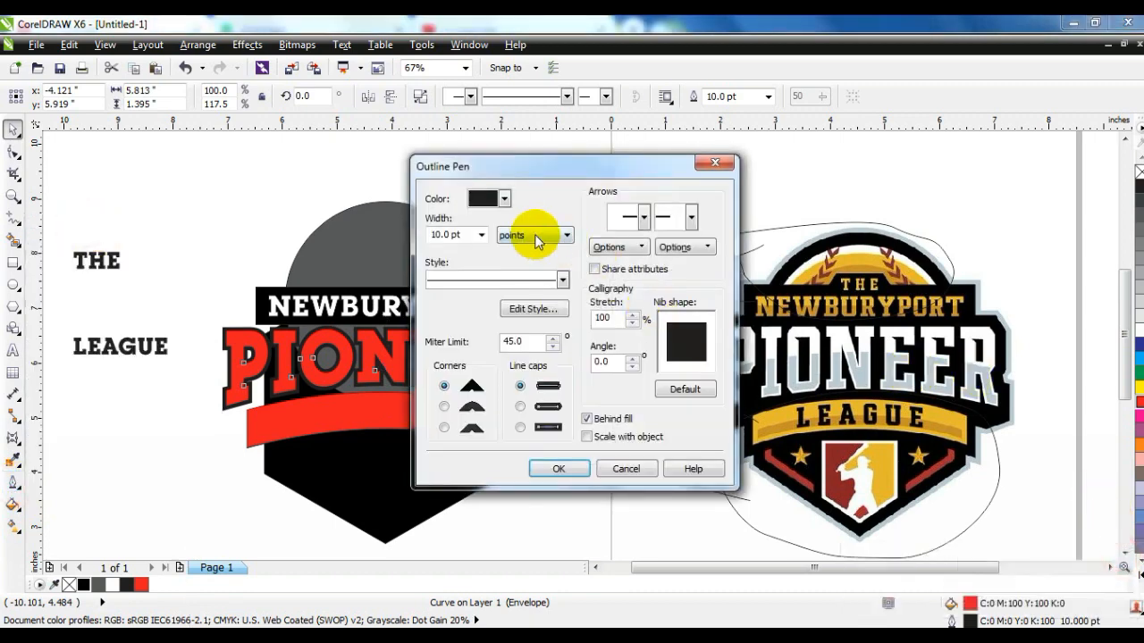
click(481, 235)
click(442, 393)
click(545, 468)
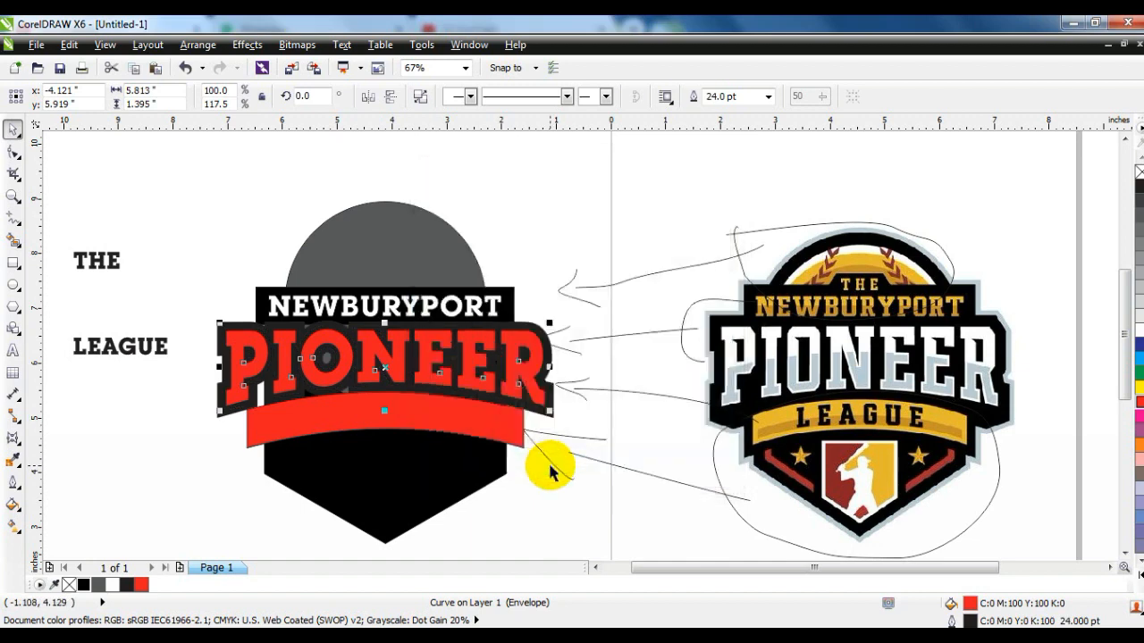
right_click(83, 584)
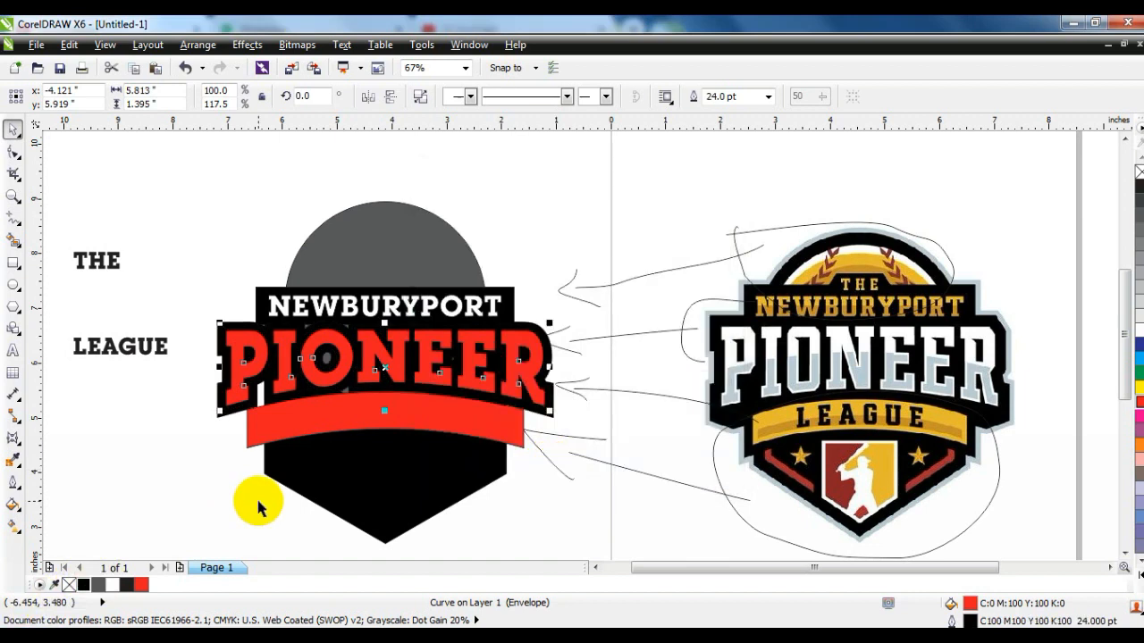
Extrude PIONEER straight downward, with the vanishing point about 1 inch below its center
click(19, 444)
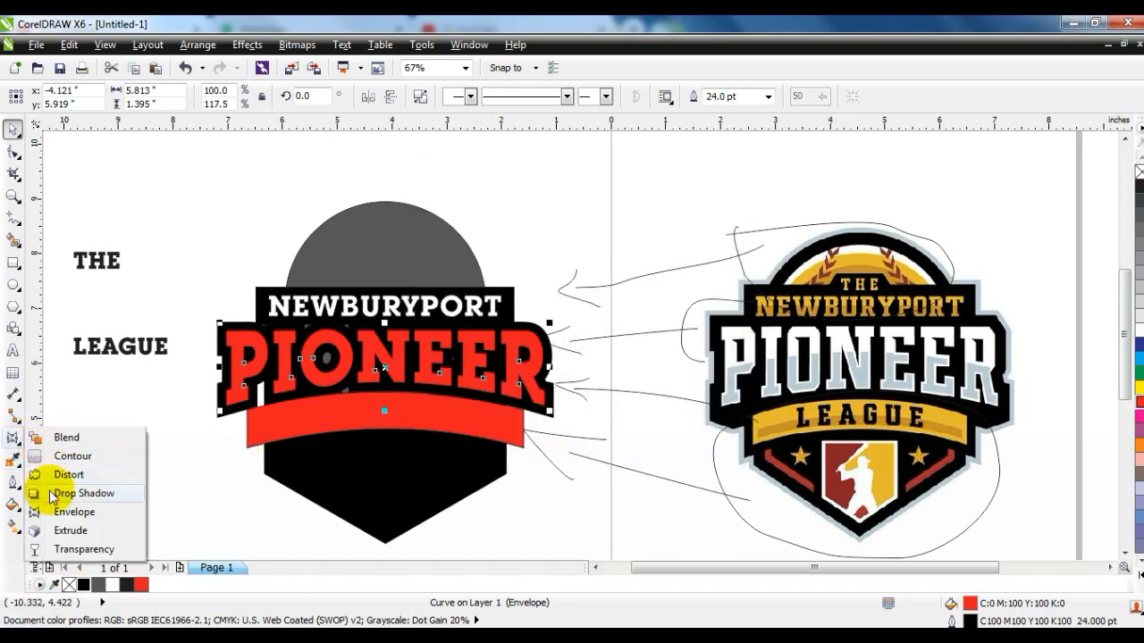
click(49, 530)
drag(384, 367, 383, 427)
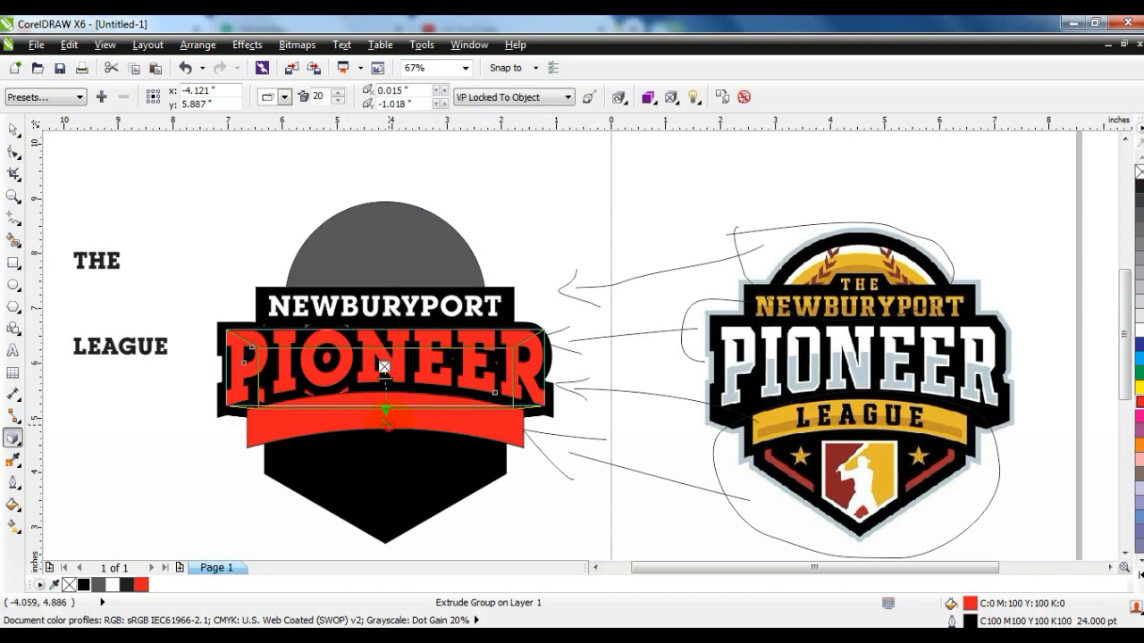
Lower the vanishing point of PIONEER's extrusion to about 1.34 inches straight below the word's center
drag(384, 439, 386, 442)
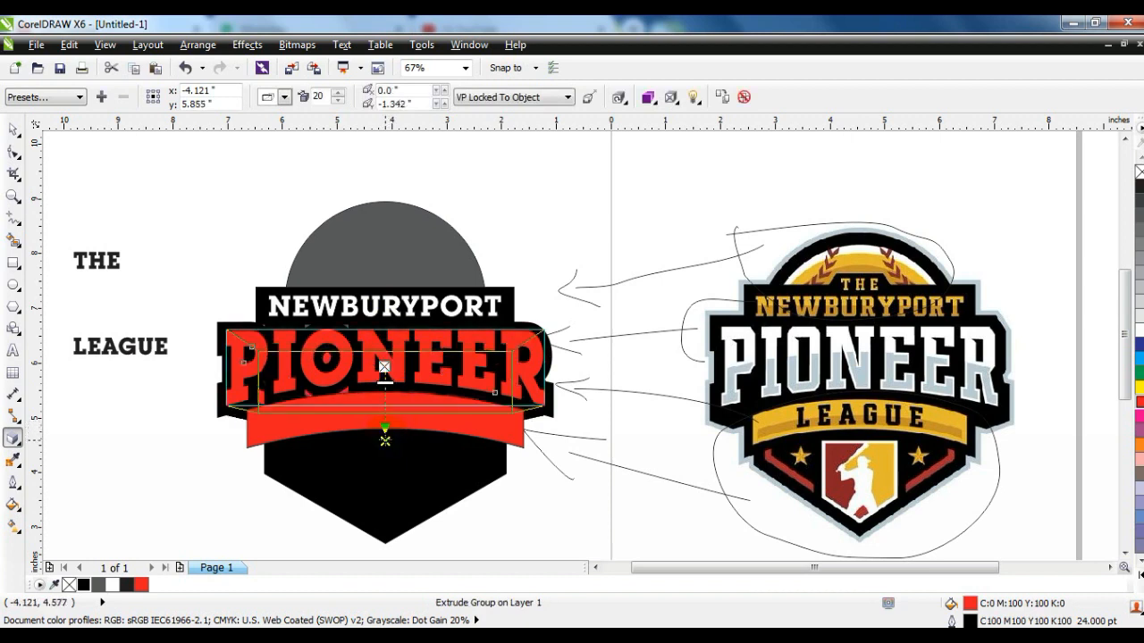
click(285, 101)
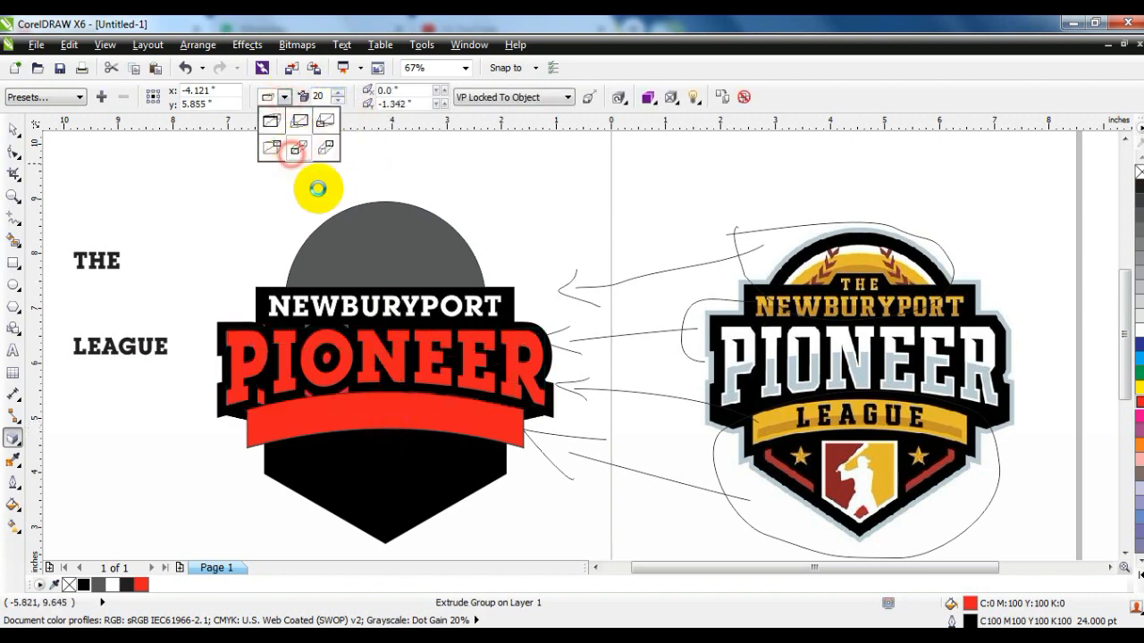
click(289, 157)
drag(384, 439, 382, 390)
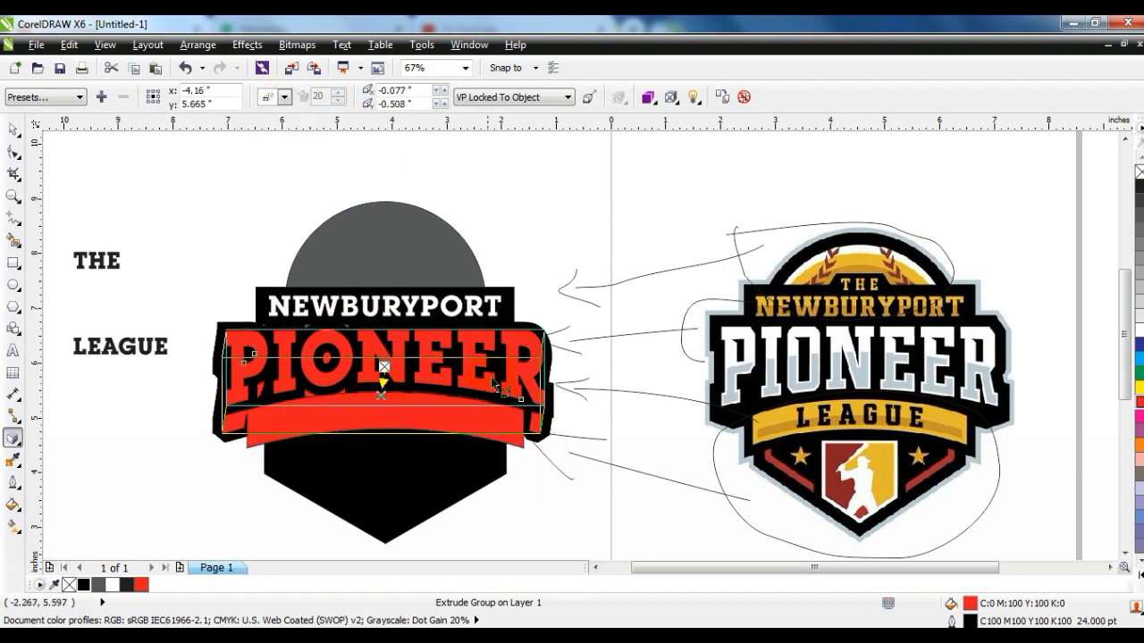
key(ctrl+z)
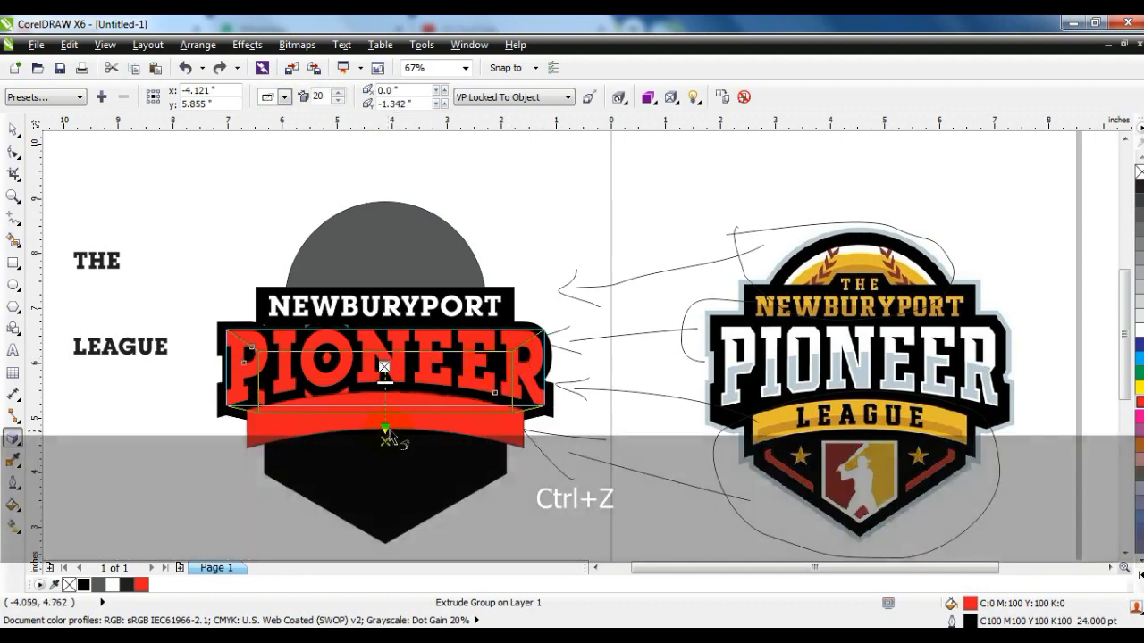
Break PIONEER's extrude group apart so the lettering and its extrusion become separate objects
click(197, 45)
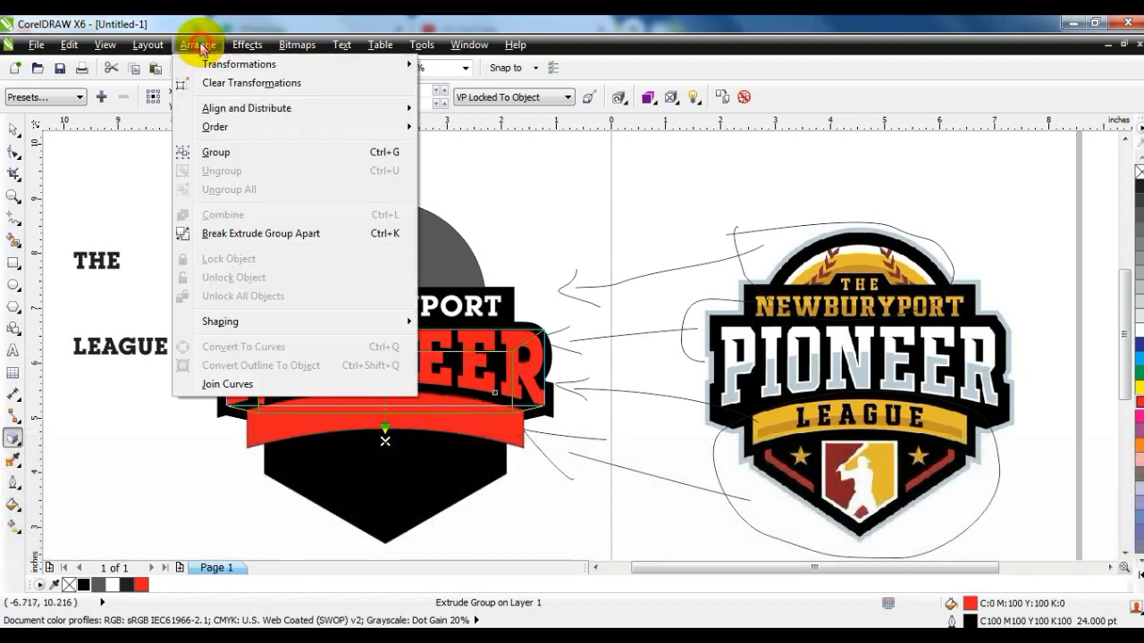
click(232, 234)
click(12, 130)
click(130, 175)
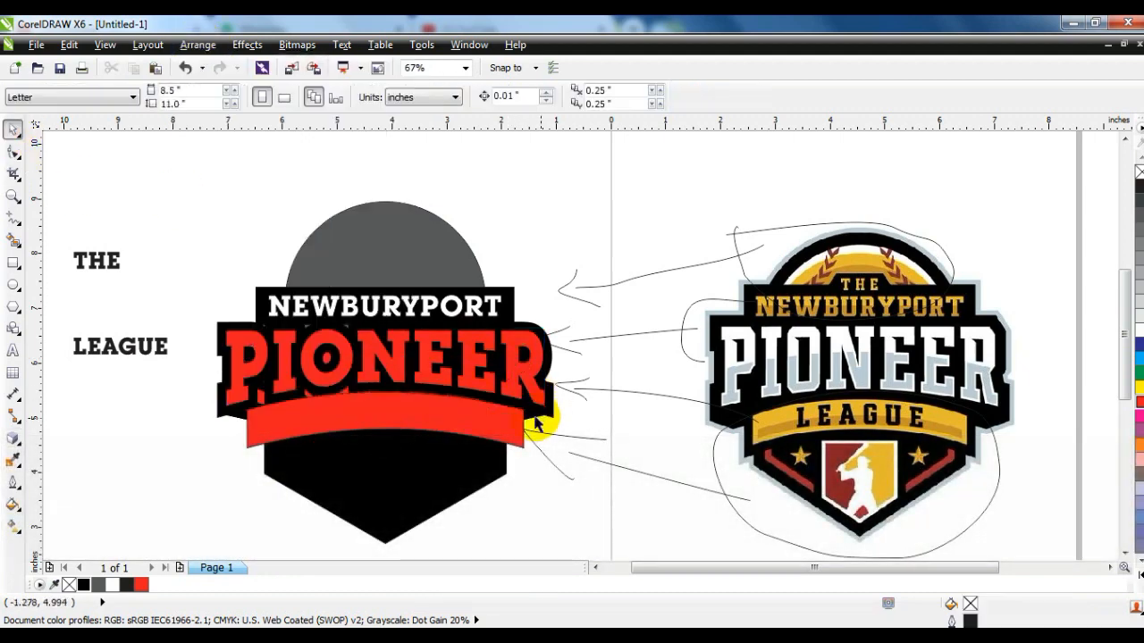
click(536, 424)
key(ctrl+z)
key(ctrl+z)
key(ctrl+z)
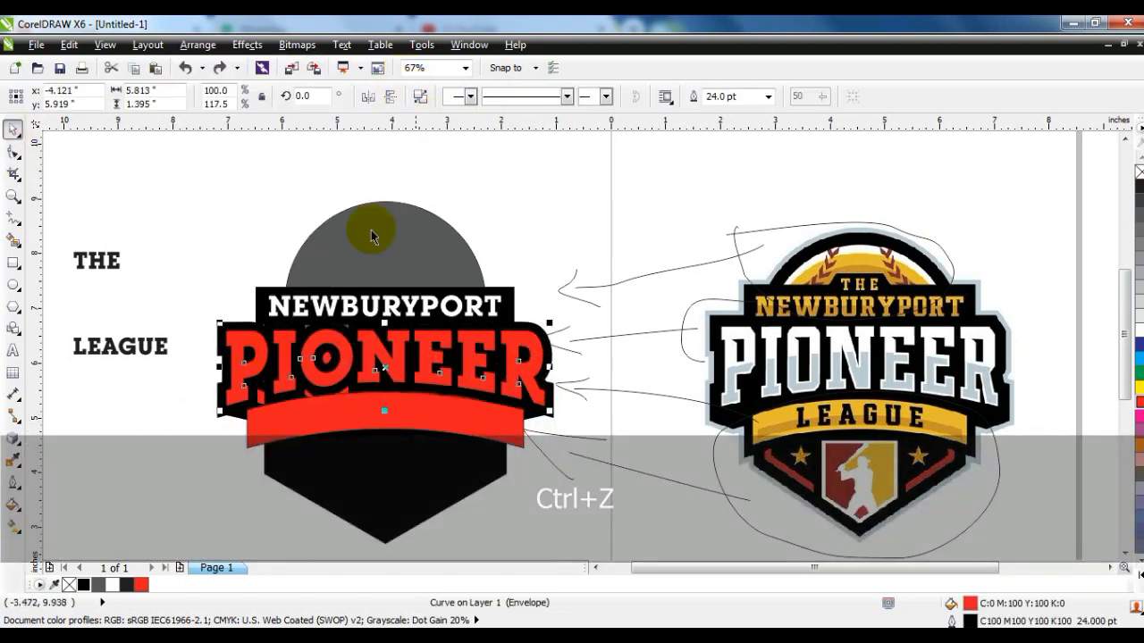
key(ctrl+z)
key(ctrl+z)
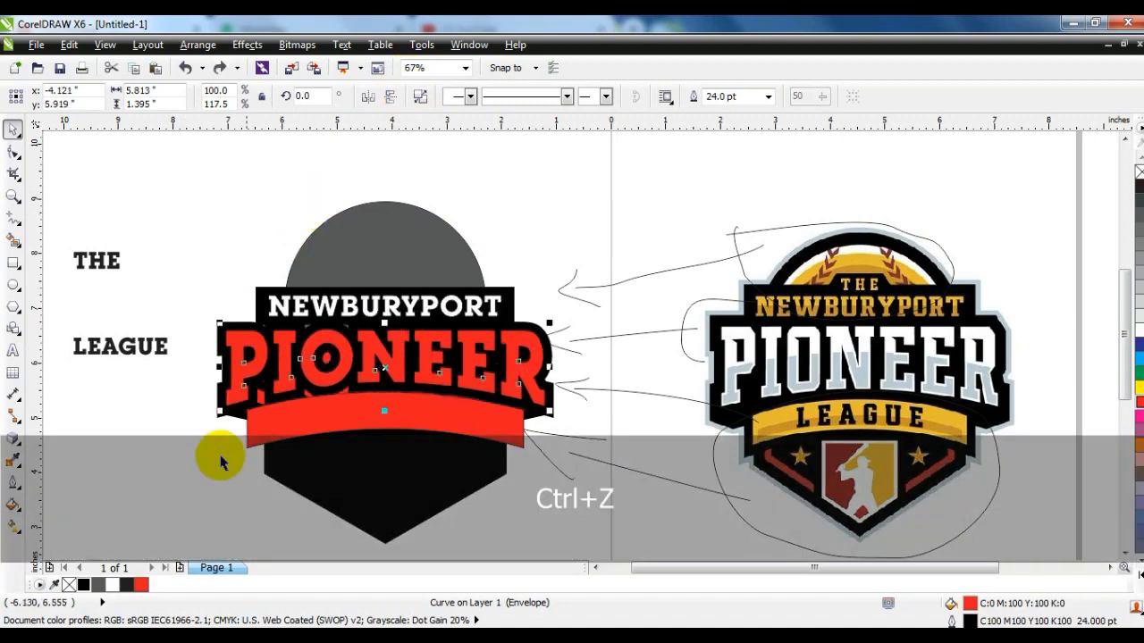
Bring the PIONEER lettering in front of its separated extrusion and fill it white
click(215, 457)
click(239, 430)
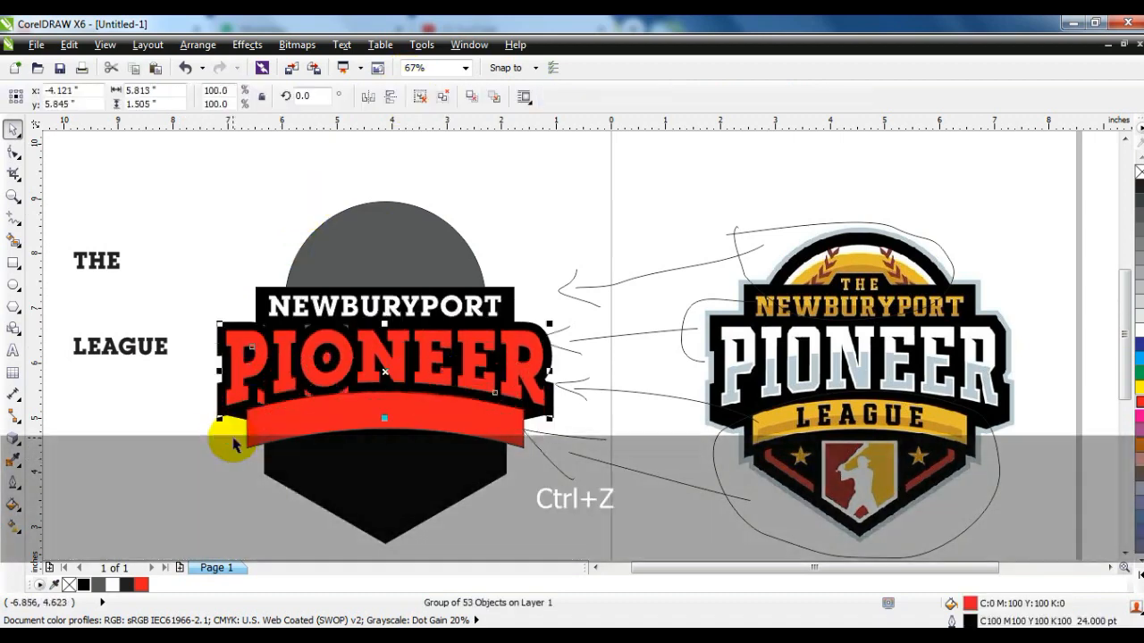
click(159, 485)
click(472, 386)
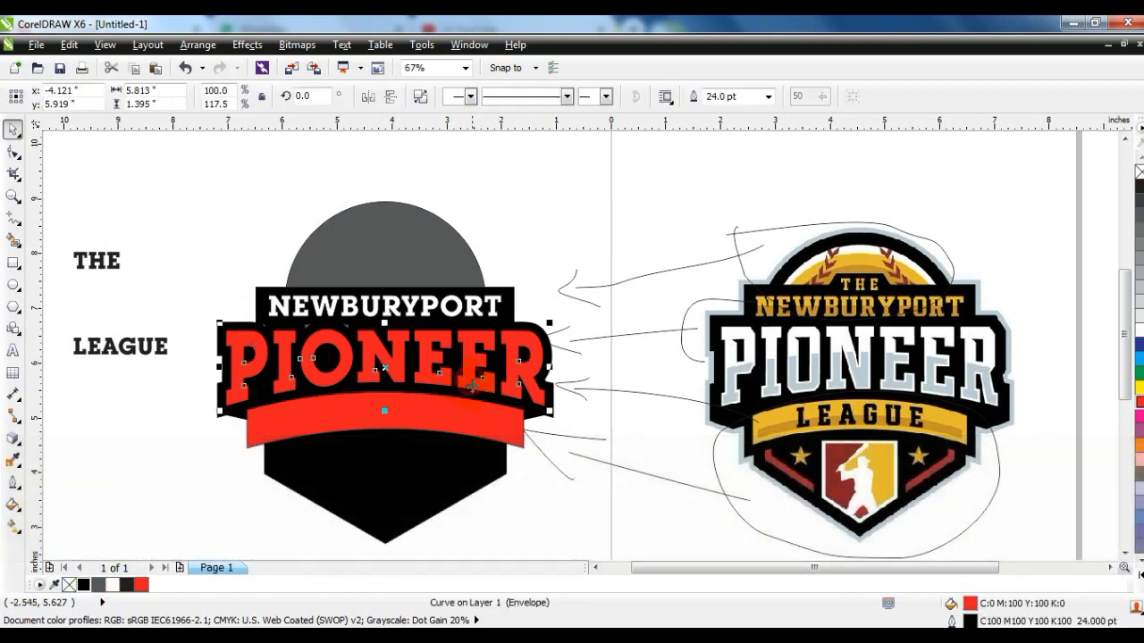
click(1140, 333)
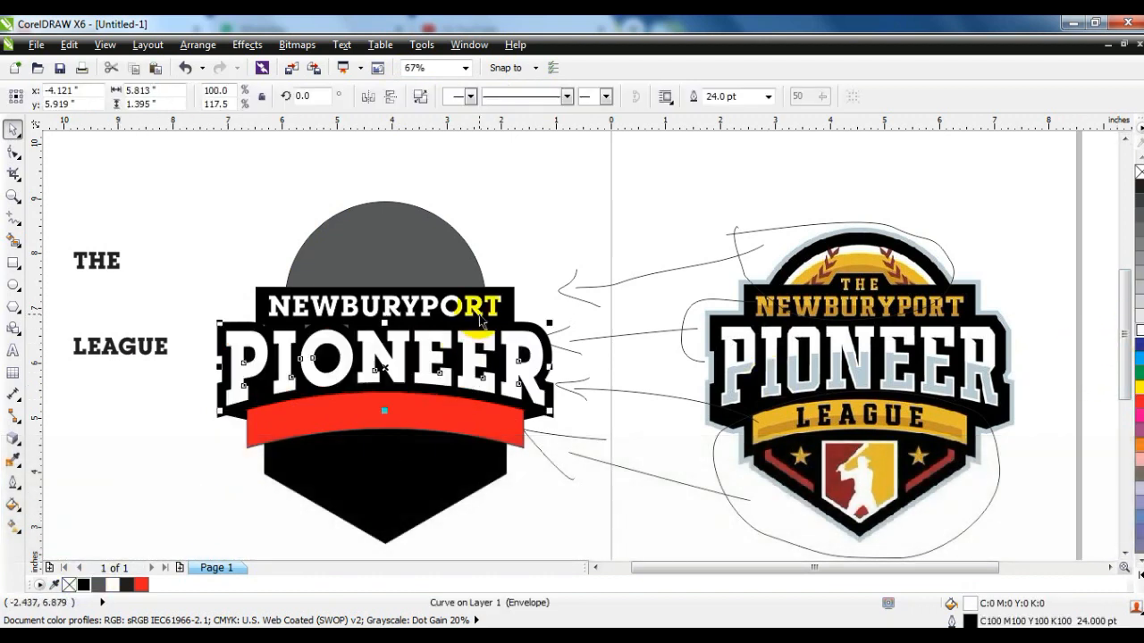
Fill the arched banner below PIONEER with golden yellow
click(395, 401)
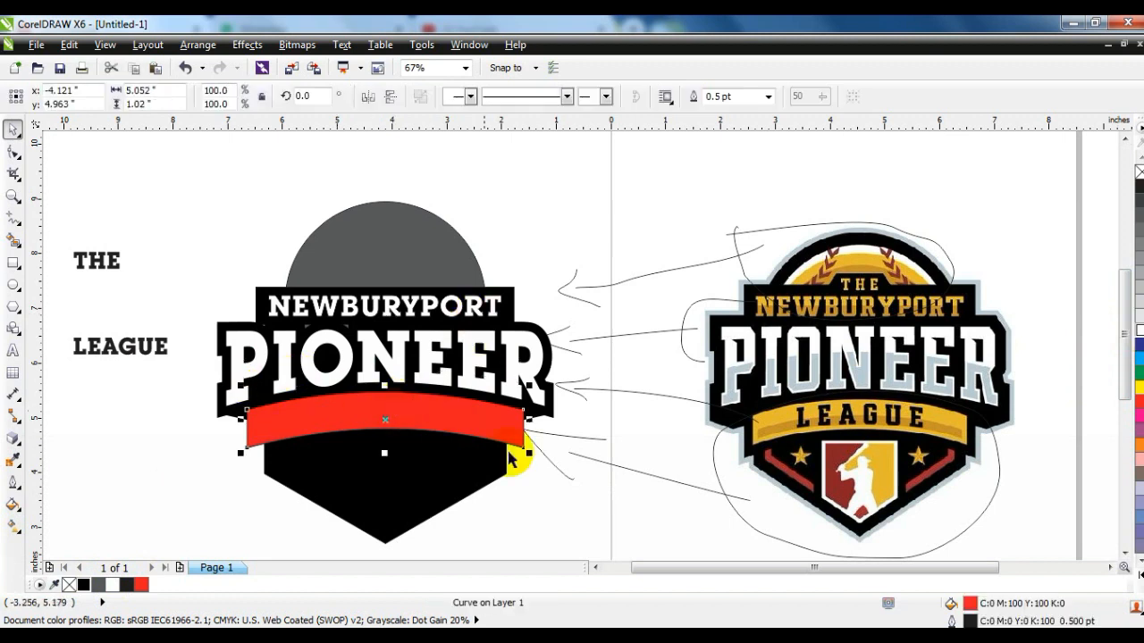
click(1141, 576)
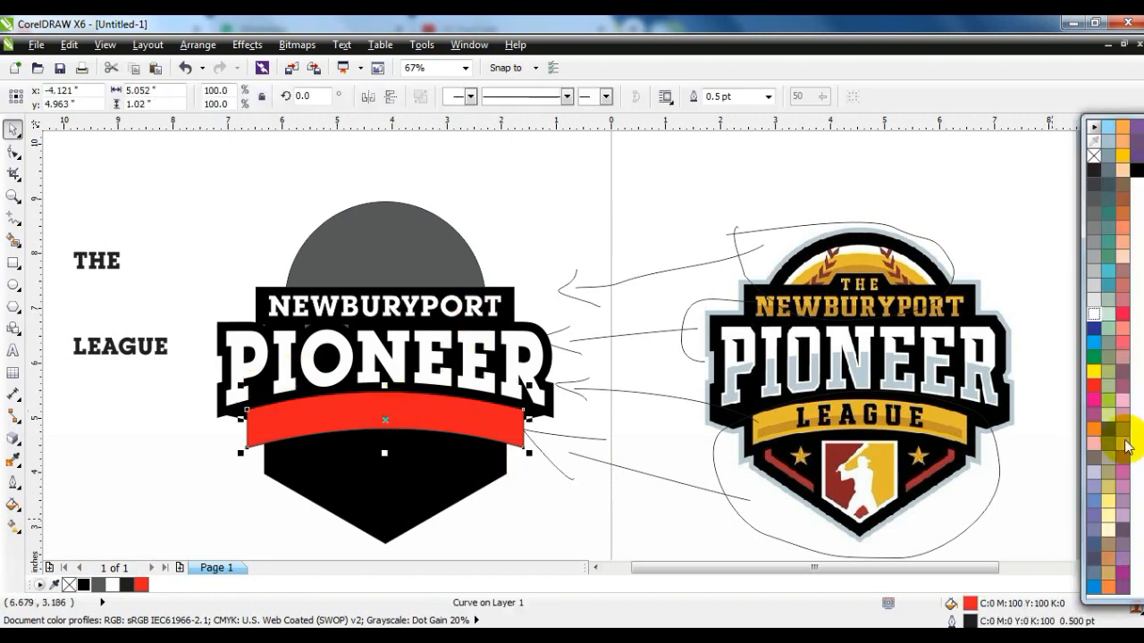
click(1122, 159)
click(214, 482)
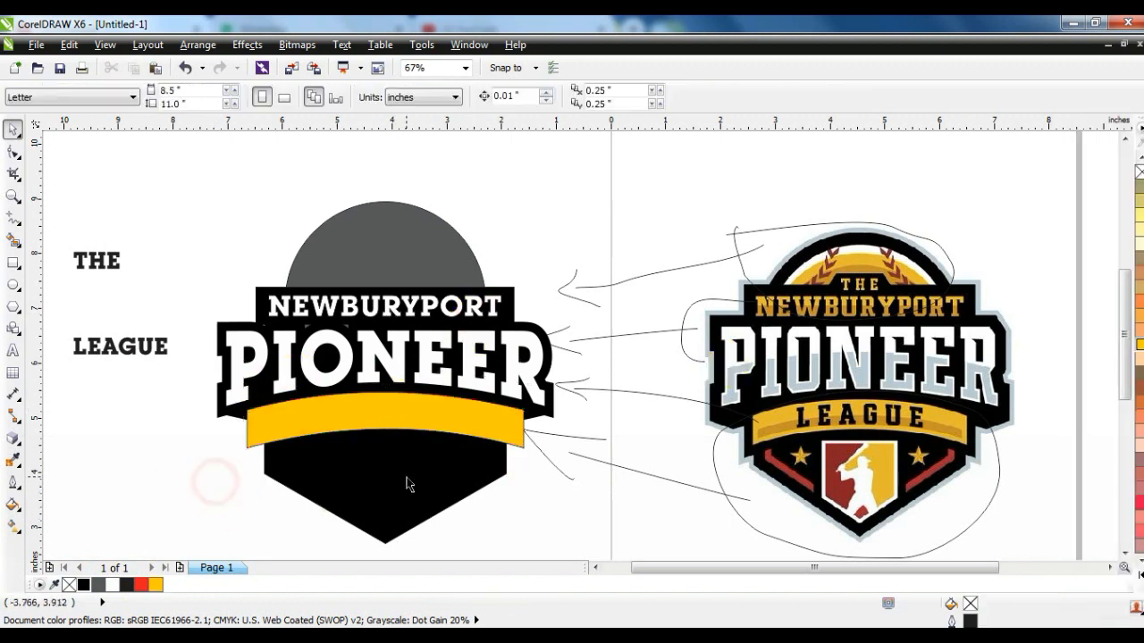
Scale the black hexagon down around its center to about 4.23 inches wide
click(407, 483)
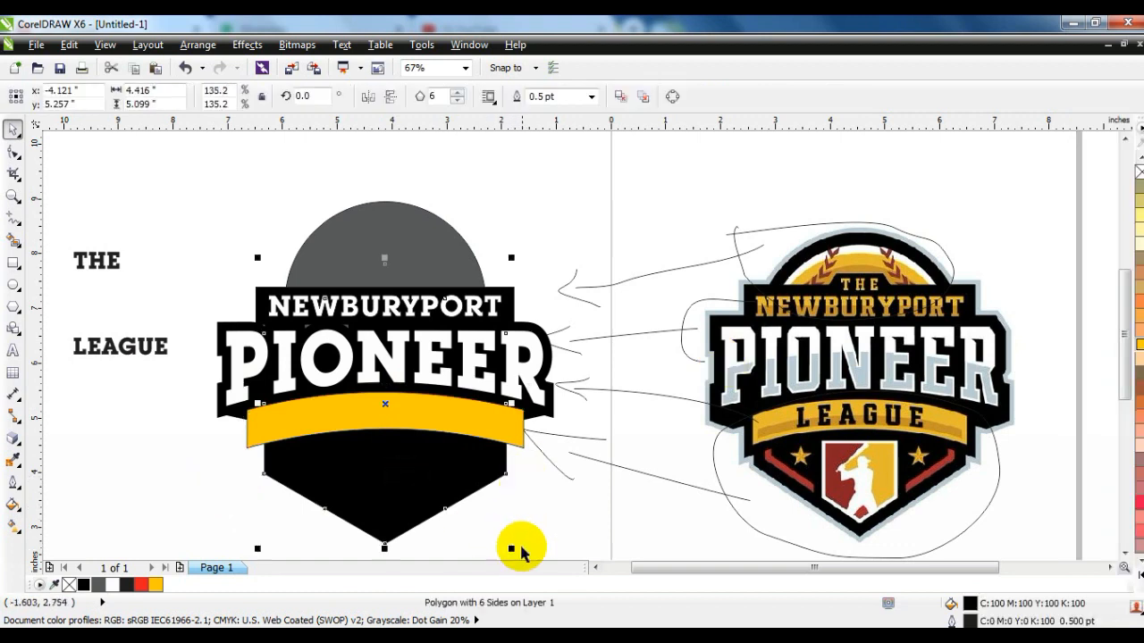
drag(511, 546, 507, 543)
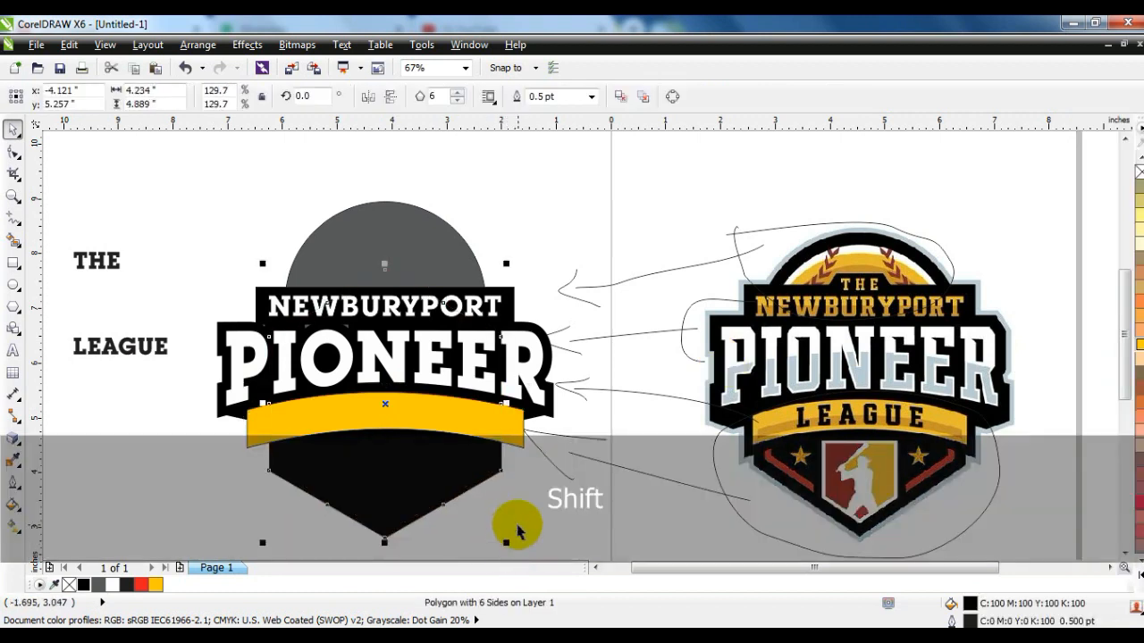
click(505, 522)
Move the gray circle down about 0.35 inches and center it horizontally on NEWBURYPORT's black bar
click(365, 242)
drag(384, 304, 384, 325)
shift+click(509, 294)
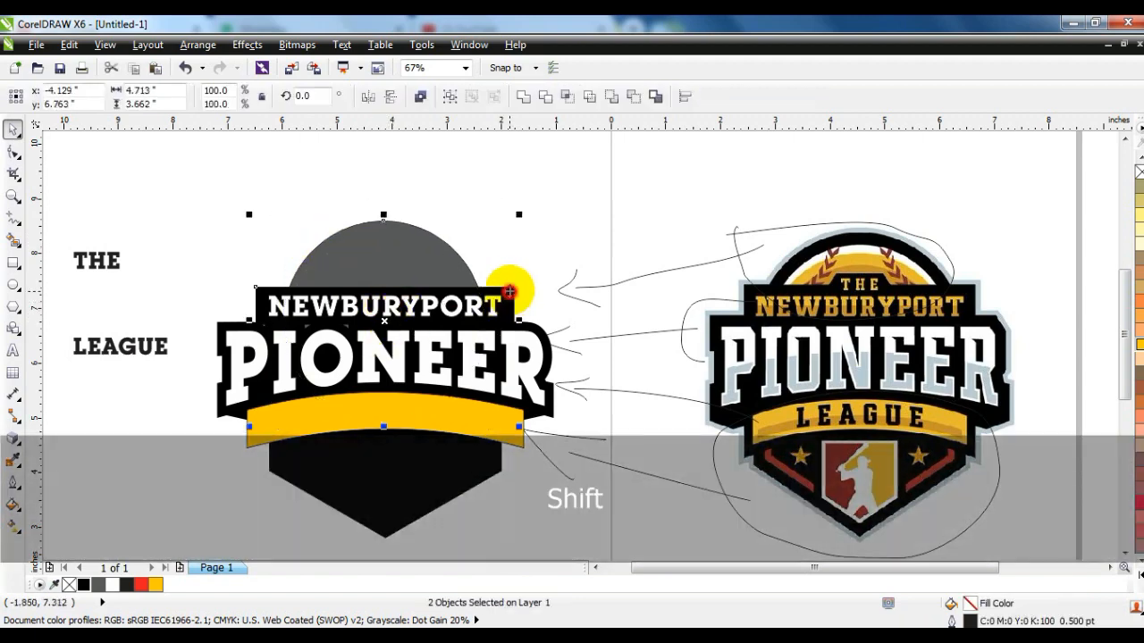
key(c)
click(512, 255)
Create three progressively smaller concentric copies of the gray circle, the innermost about 2.4 inches across
click(402, 248)
drag(493, 215, 457, 248)
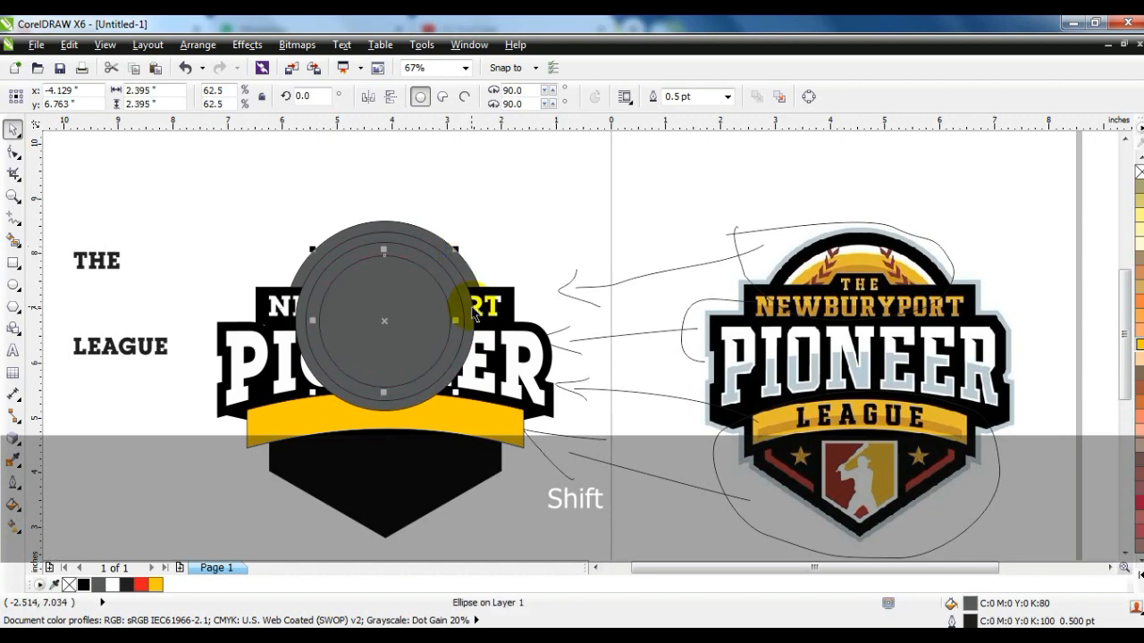
Give the innermost circle a dark golden-brown uniform fill of C45 M53 Y98 K31
click(13, 504)
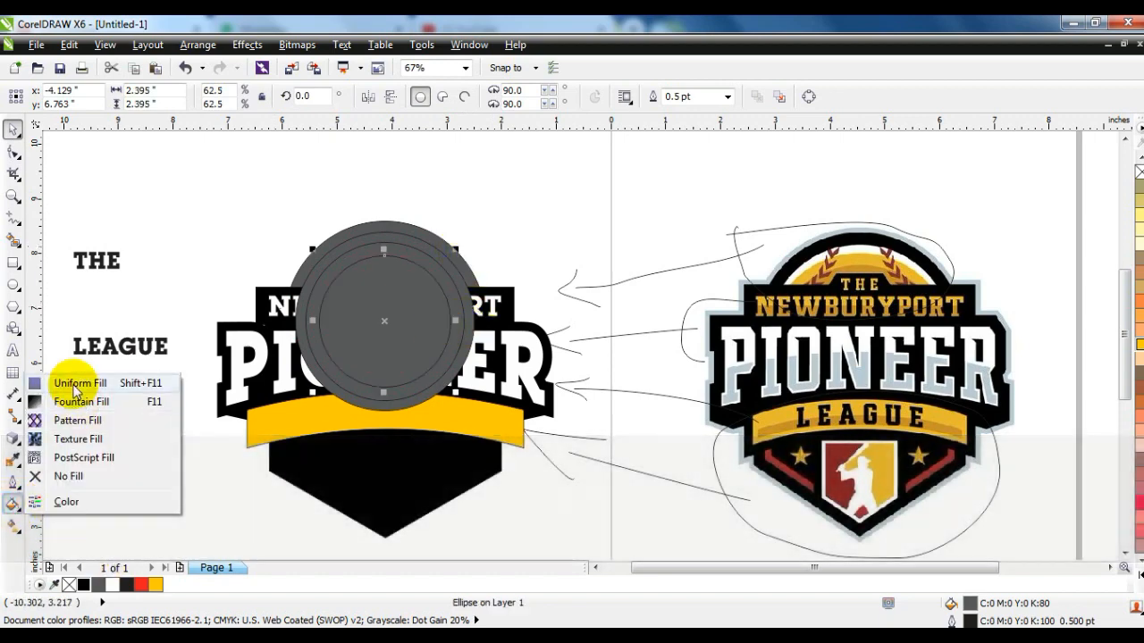
click(71, 385)
click(862, 186)
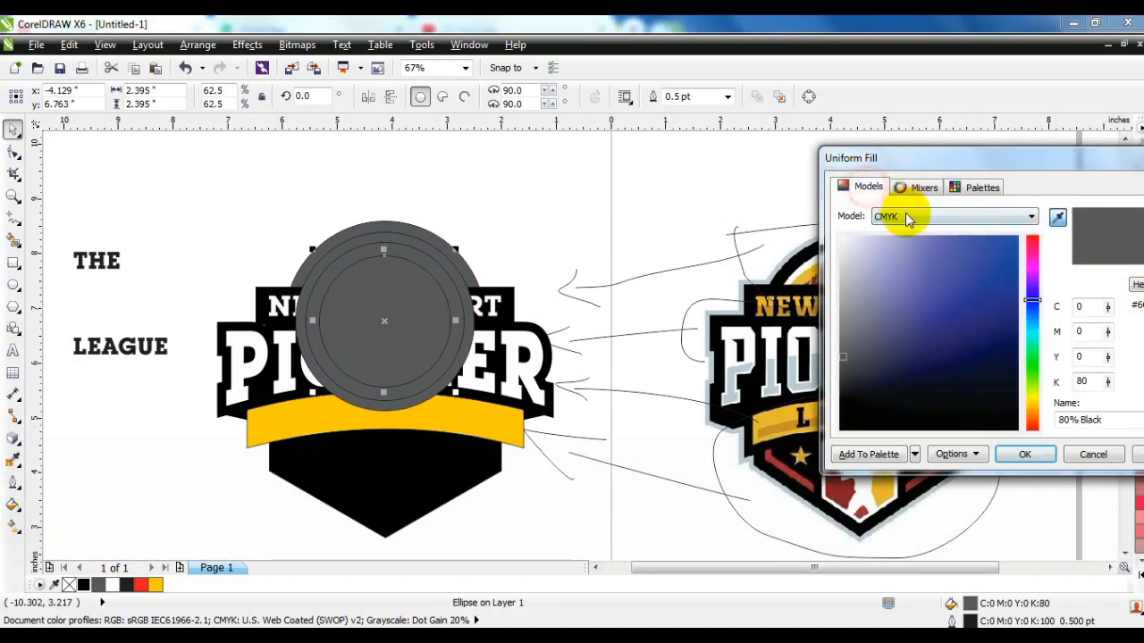
drag(936, 167, 822, 377)
drag(939, 365, 1046, 304)
drag(1028, 446, 1041, 560)
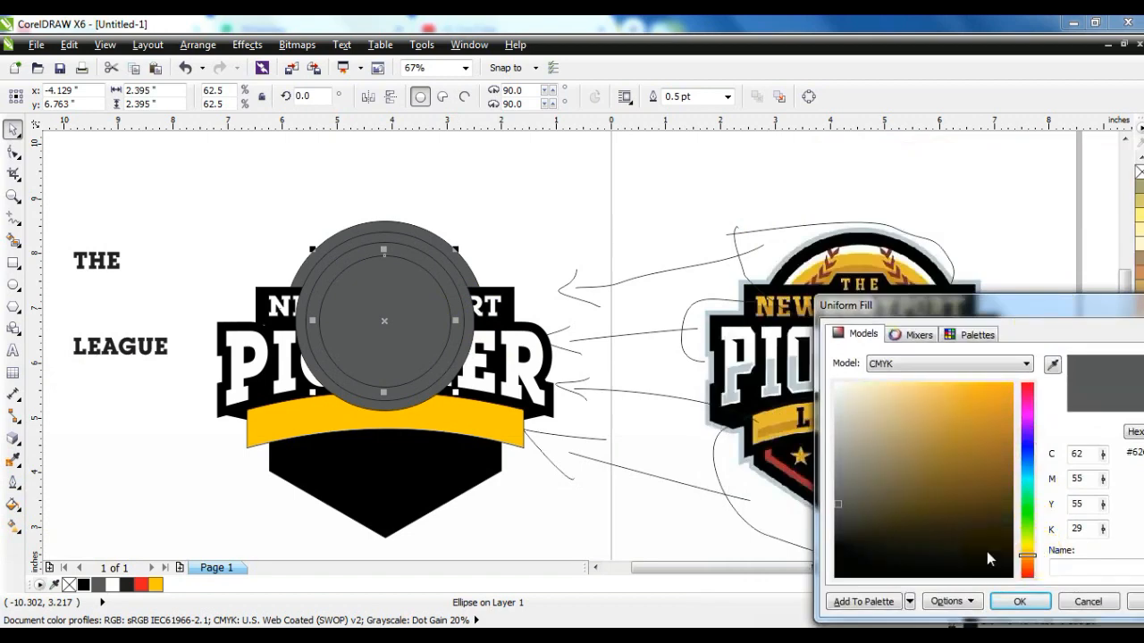
click(926, 507)
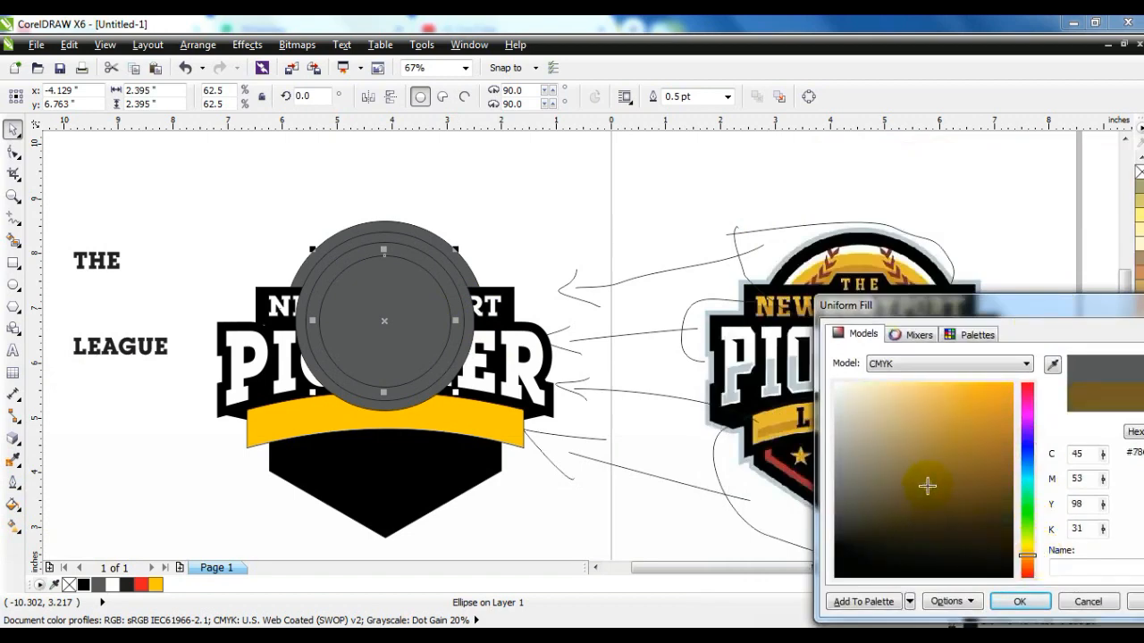
click(1015, 601)
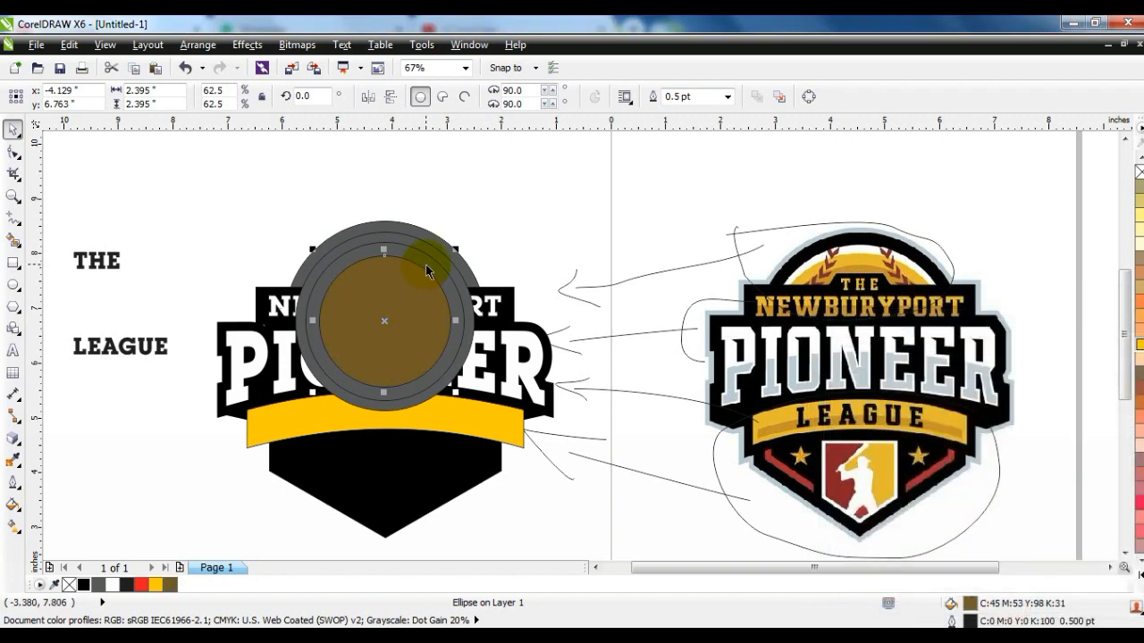
Fill the circle around the brown one golden yellow, the next one outward white, and the outermost black
click(426, 264)
click(156, 586)
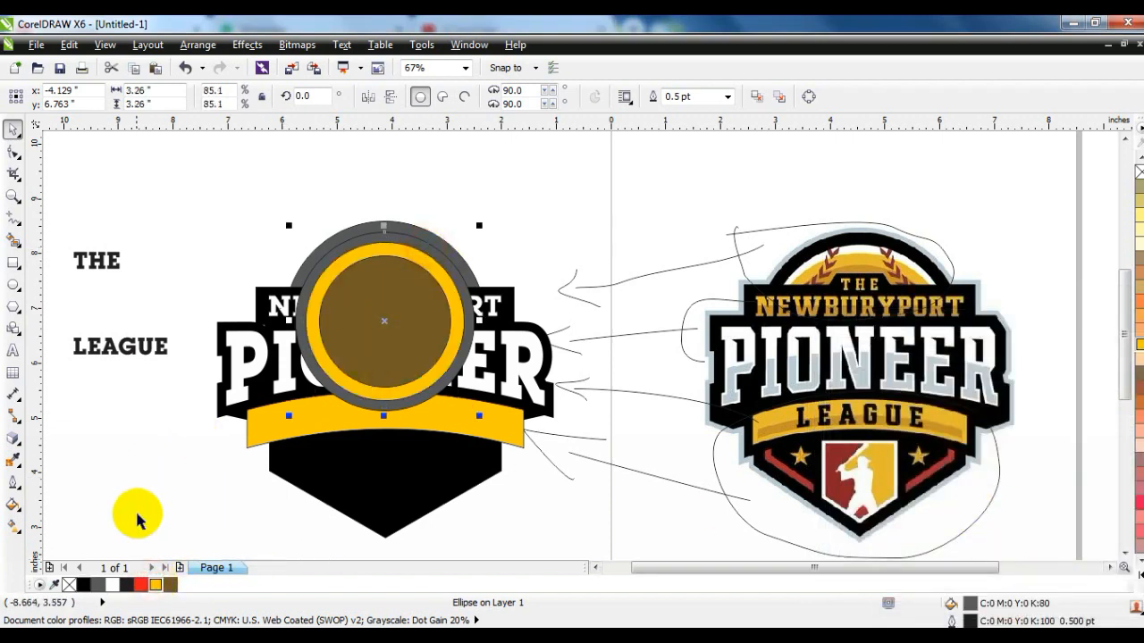
right_click(83, 586)
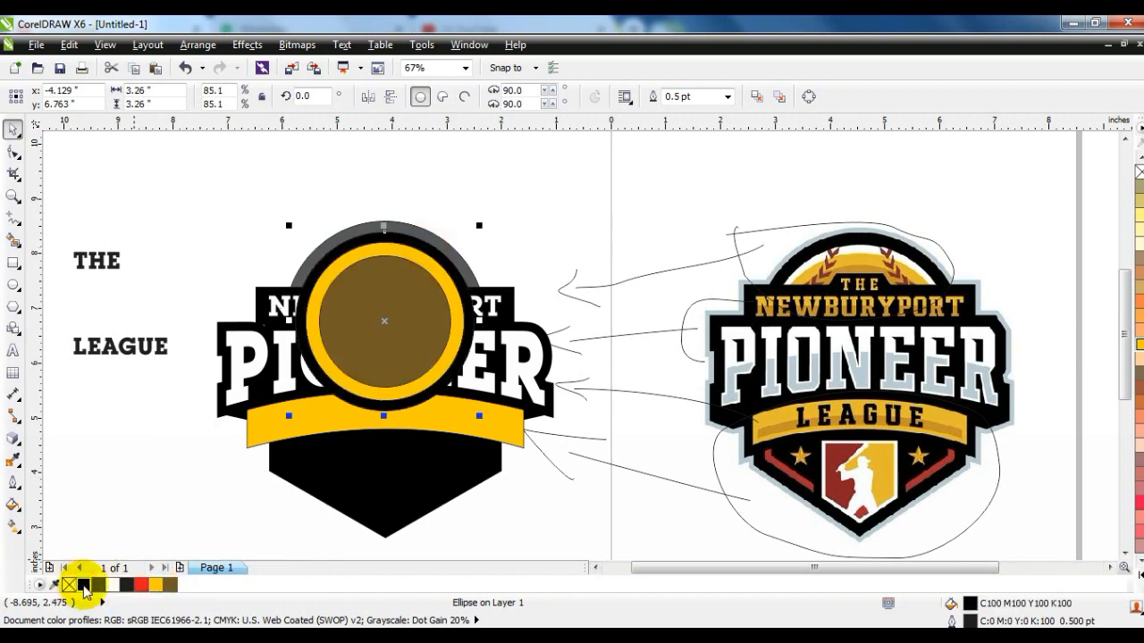
click(112, 586)
click(447, 250)
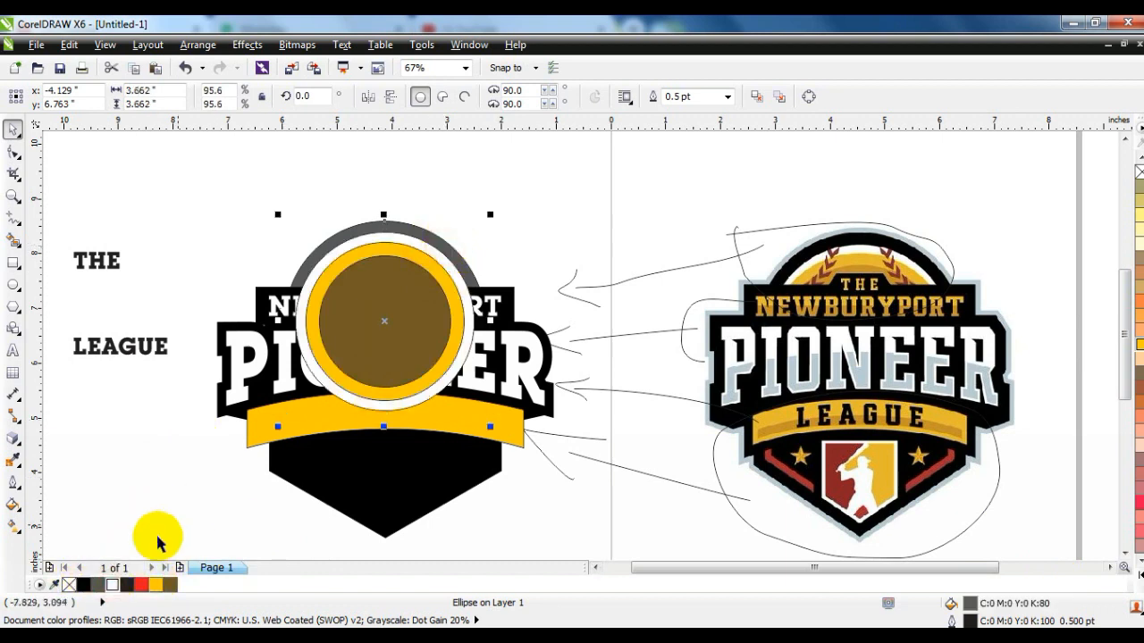
click(83, 585)
Send all four concentric circles behind the rest of the badge and remove their outlines
click(418, 246)
shift+click(419, 256)
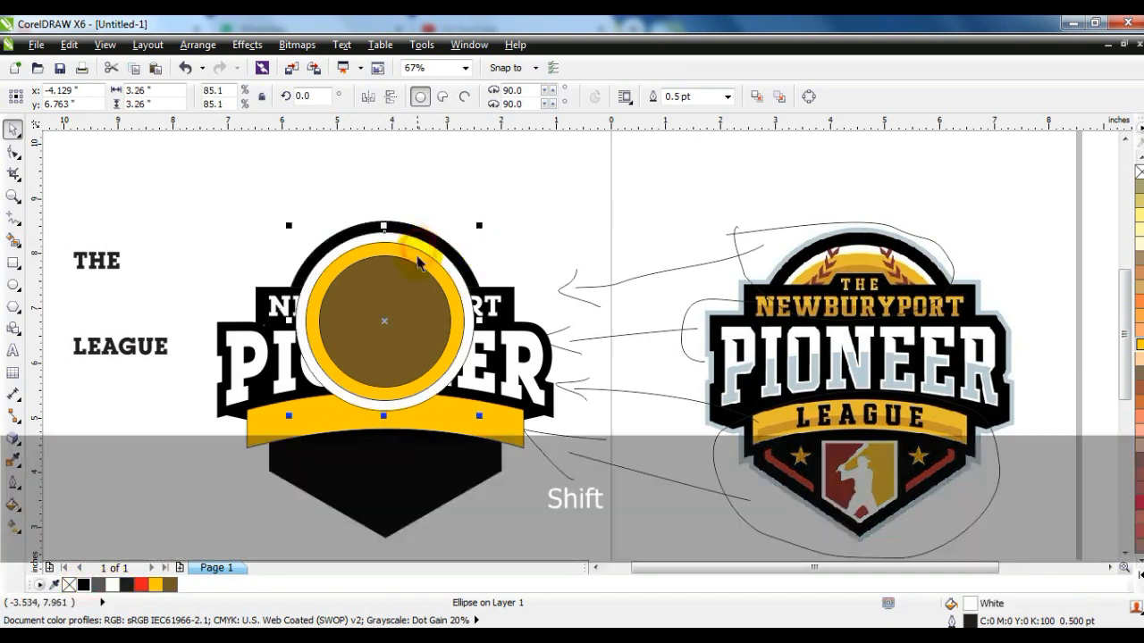
key(shift+Next)
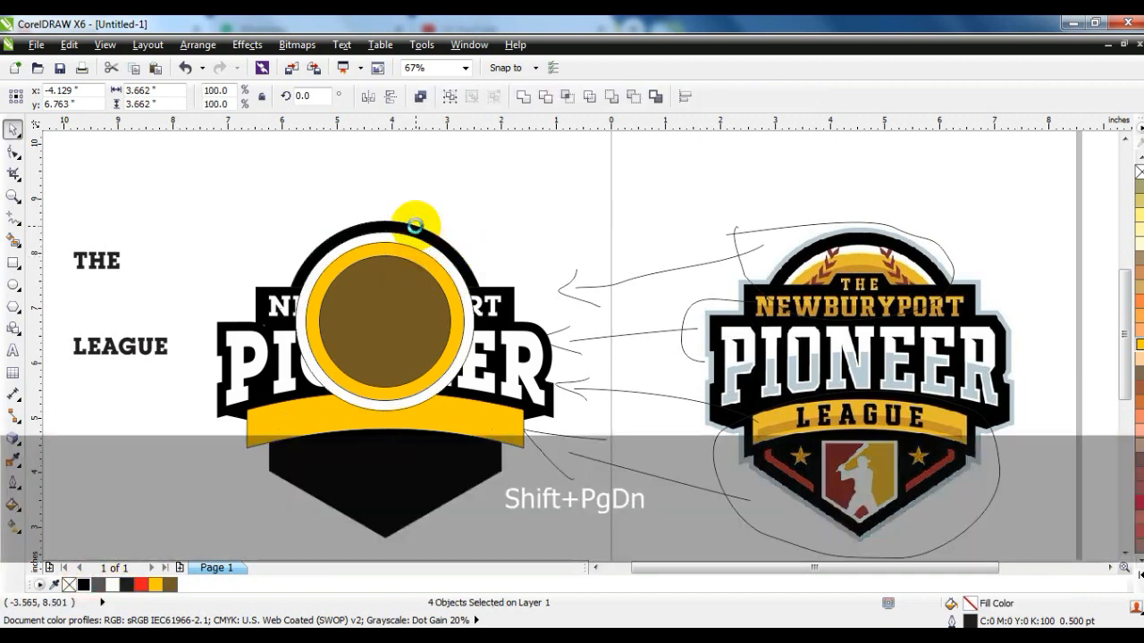
right_click(1139, 172)
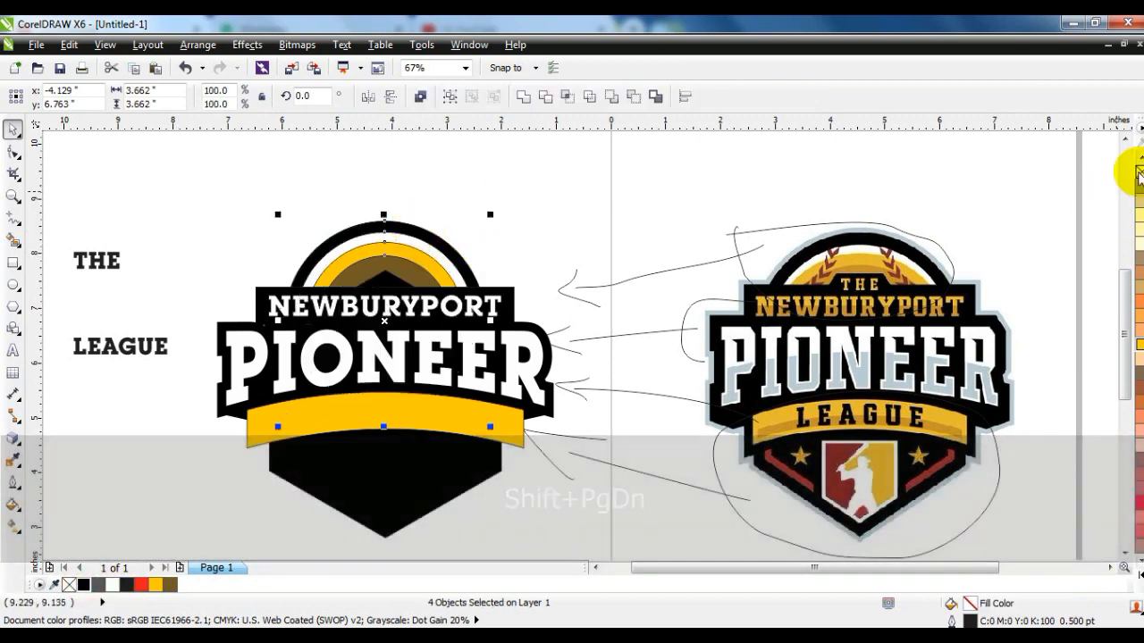
click(483, 195)
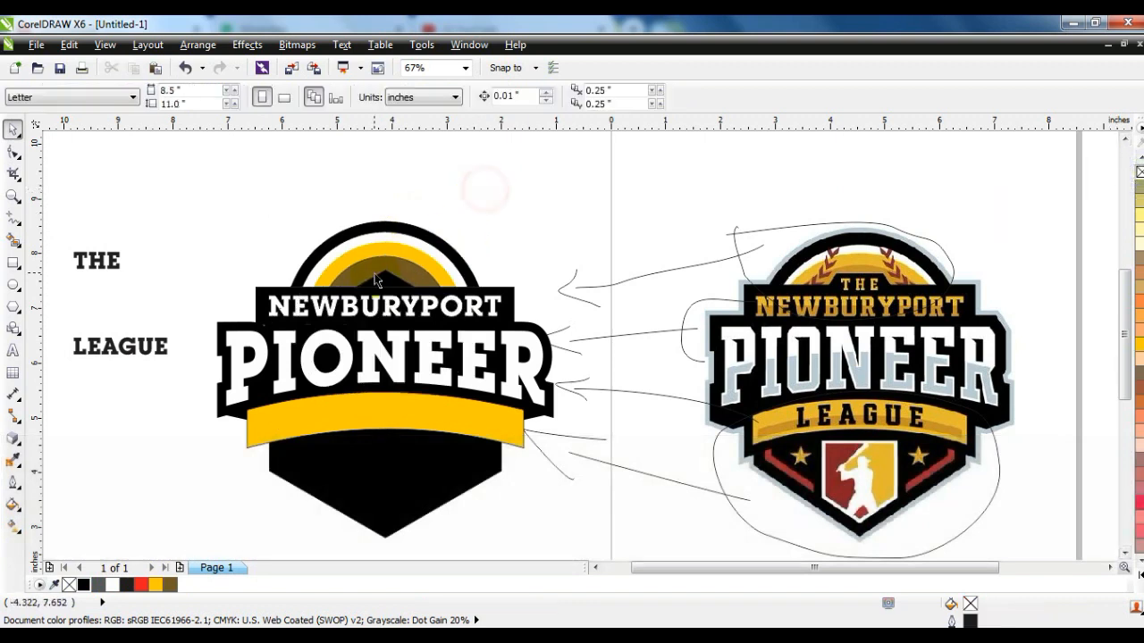
Draw a rectangle about 0.96 inches wide over the brown arc, from the hexagon's peak leftward, just above NEWBURYPORT's bar
click(12, 196)
drag(273, 218, 967, 391)
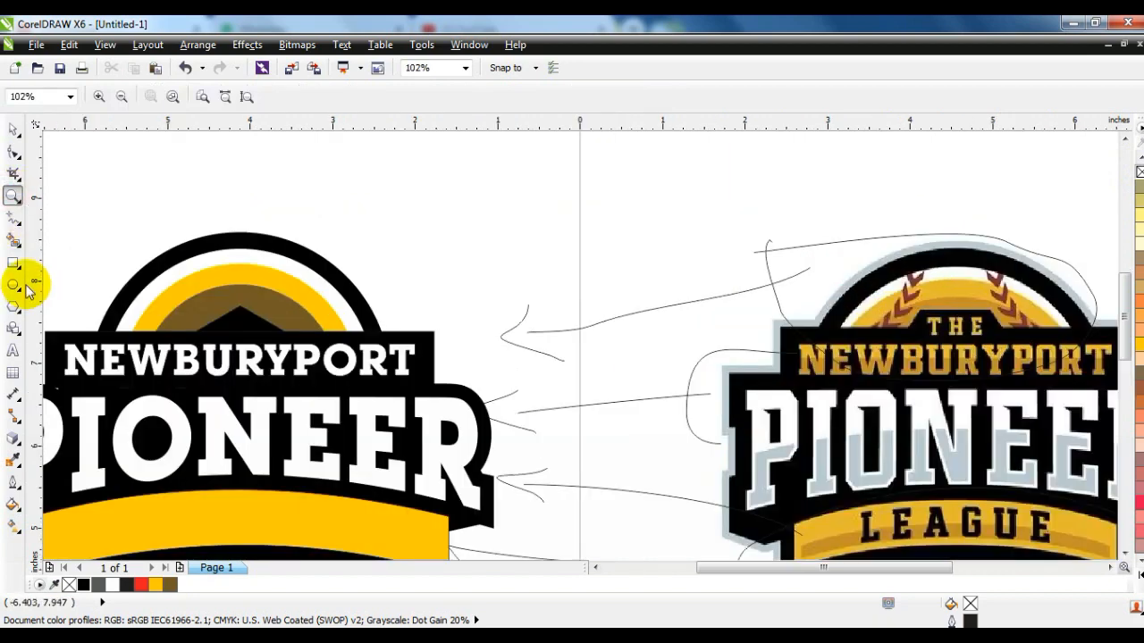
click(12, 262)
drag(238, 305, 229, 318)
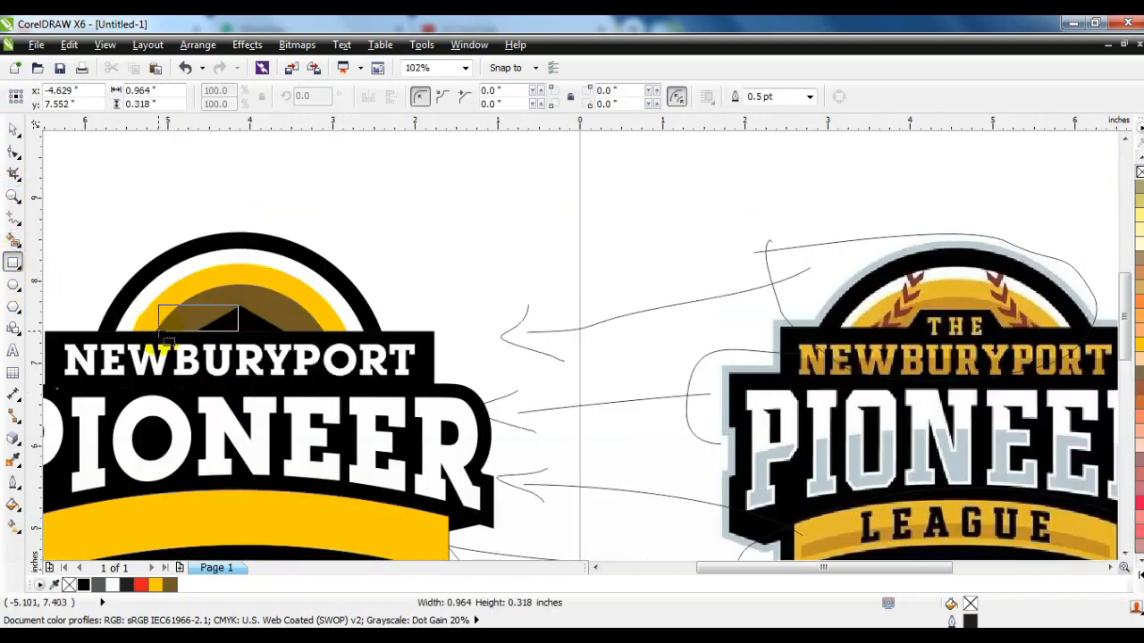
Convert the rectangle to curves with its upper outer corner moved inward to slant that side, and fill it black
click(12, 152)
key(ctrl+q)
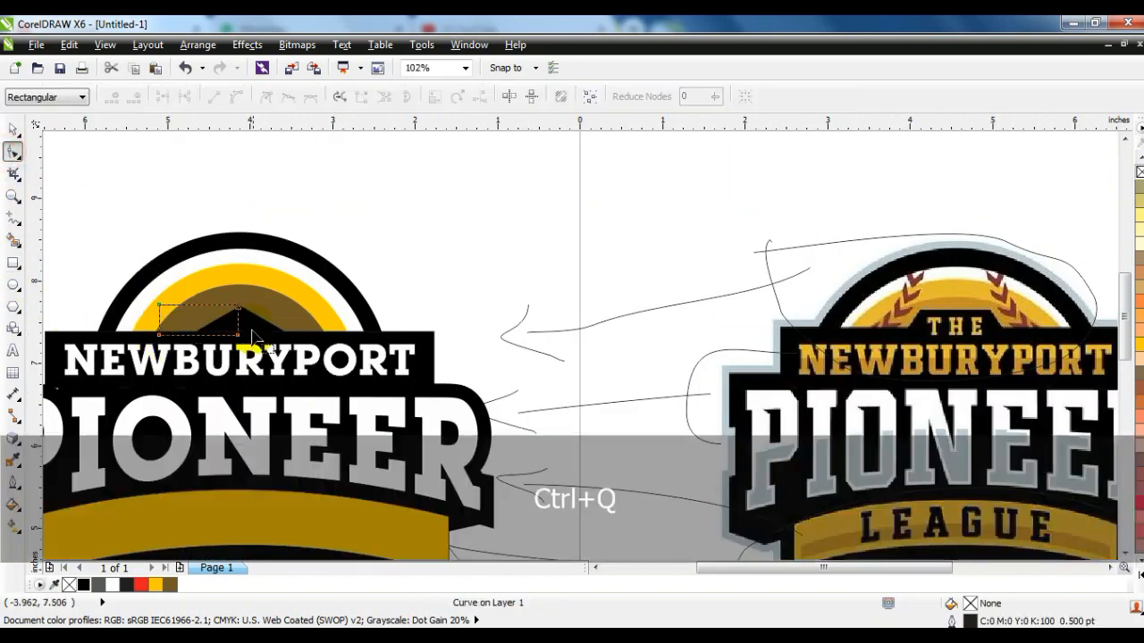
drag(158, 309, 176, 314)
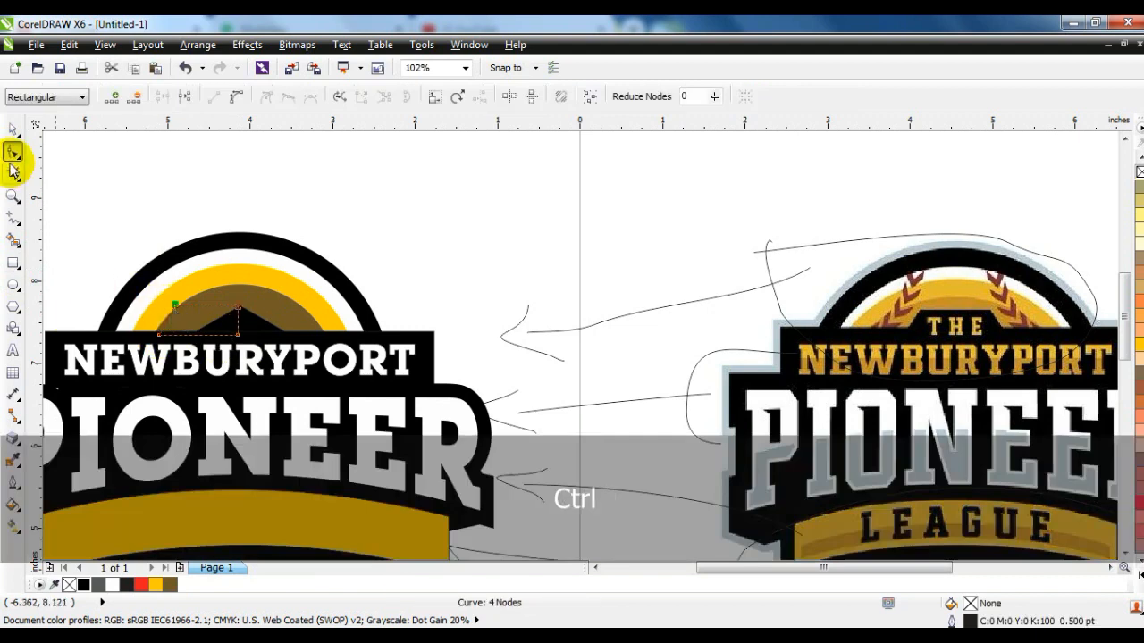
click(12, 131)
click(83, 585)
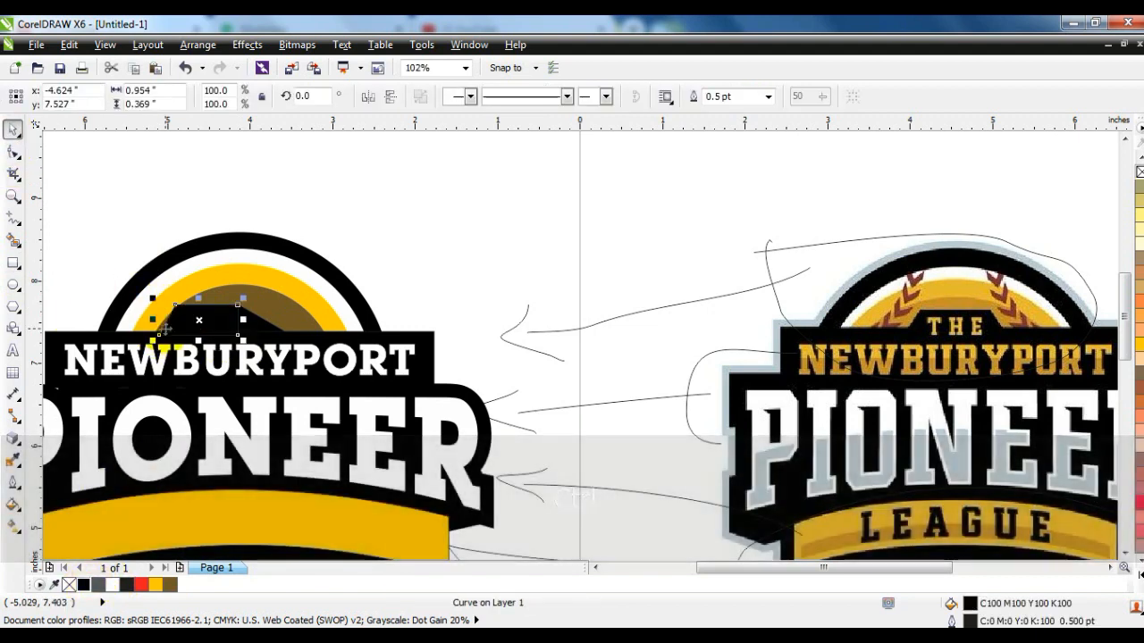
Mirror a copy of the black slanted shape to its other side and weld both halves into one trapezoid
drag(186, 328, 267, 332)
right_click(266, 333)
shift+click(207, 320)
click(521, 99)
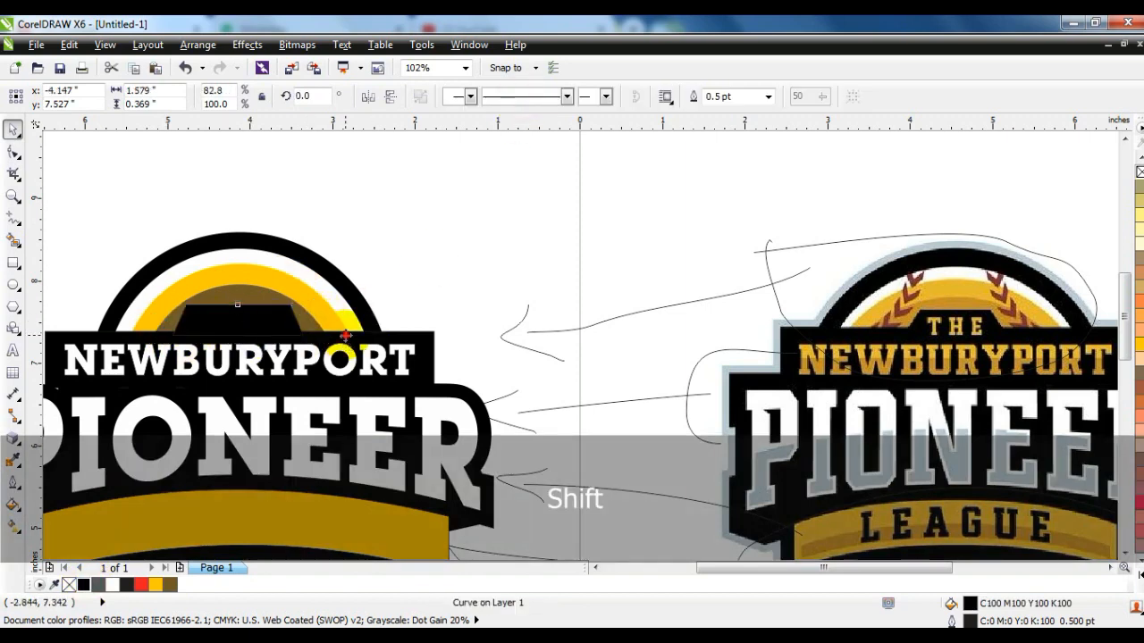
Centre the black trapezoid horizontally on the badge and weld it to the black bar behind NEWBURYPORT
shift+click(394, 300)
key(c)
click(269, 331)
shift+click(426, 338)
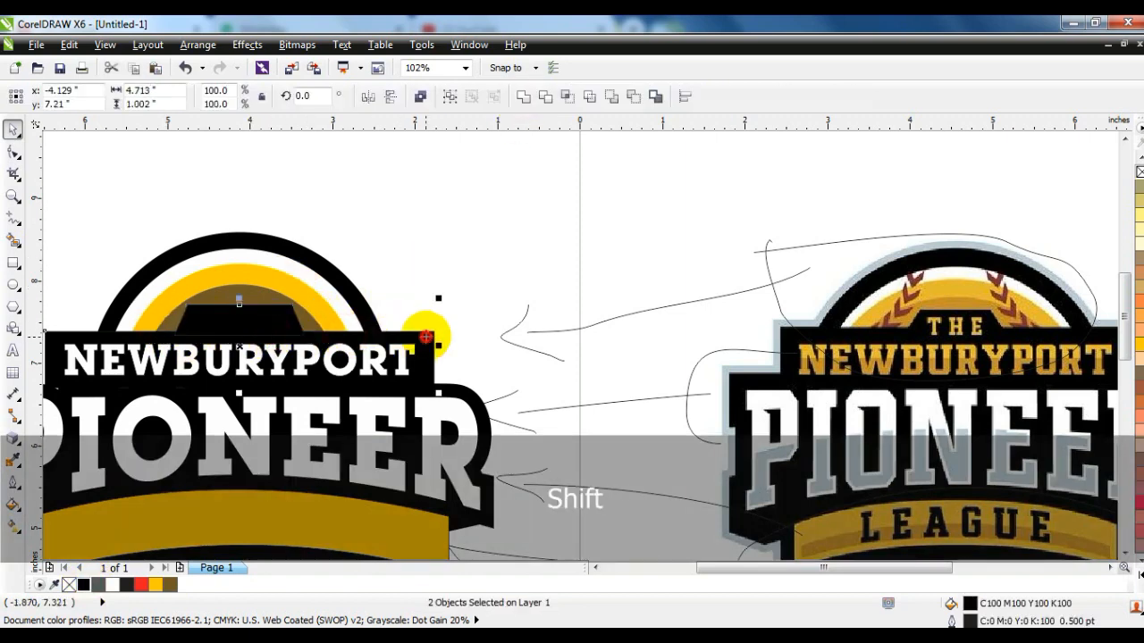
click(527, 98)
key(F3)
key(Escape)
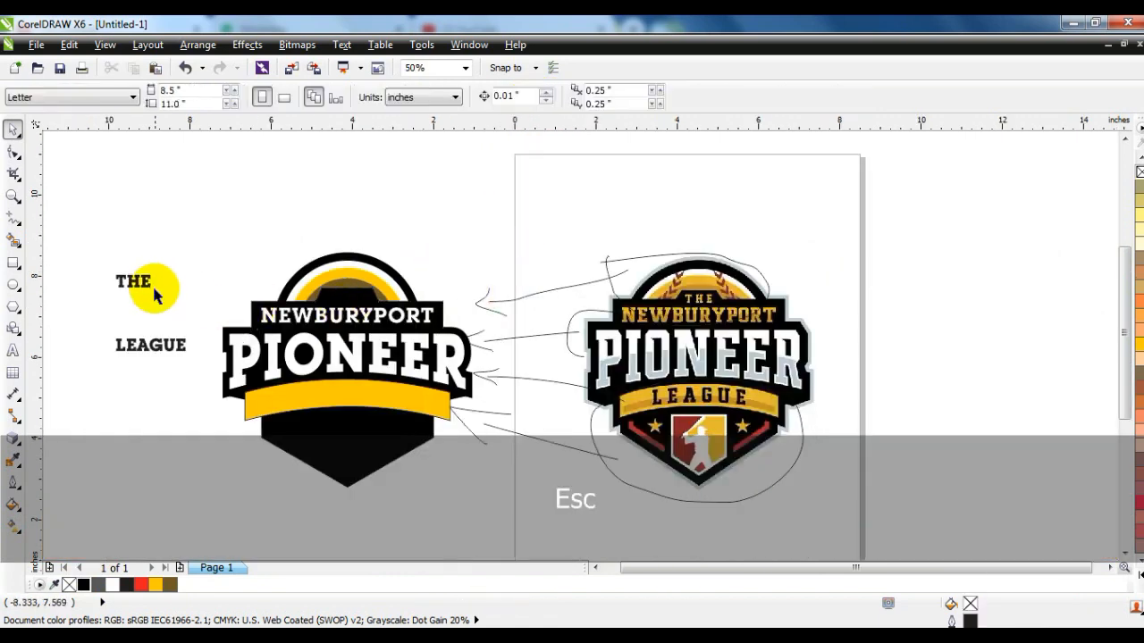
Move THE onto the black trapezoid above NEWBURYPORT, fill it white and centre it horizontally
drag(140, 281, 353, 298)
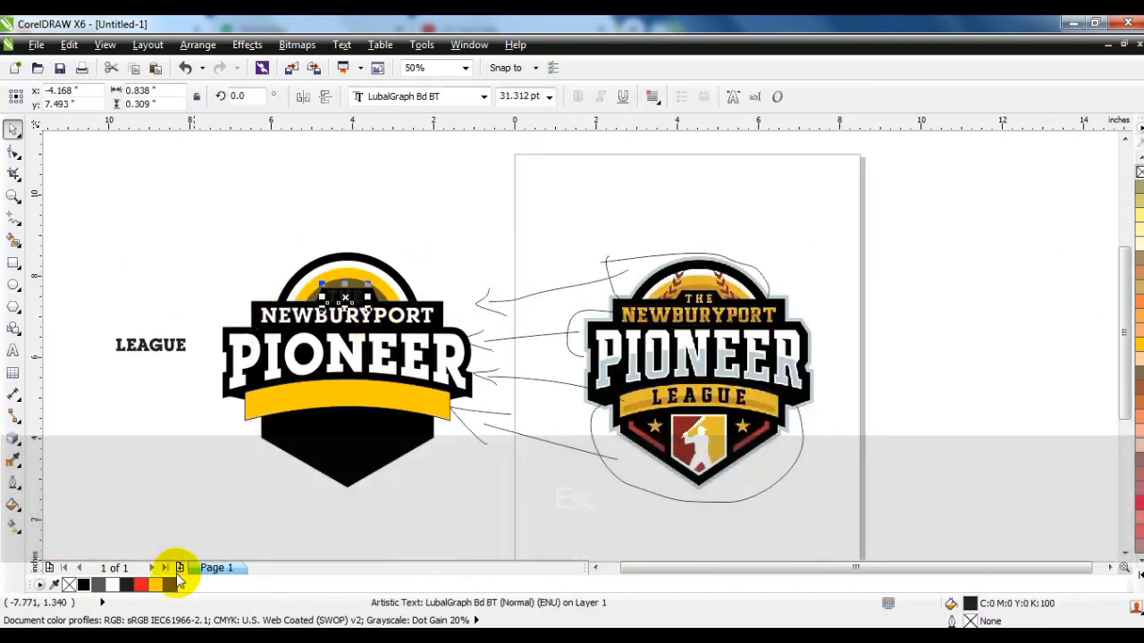
click(123, 584)
shift+click(112, 584)
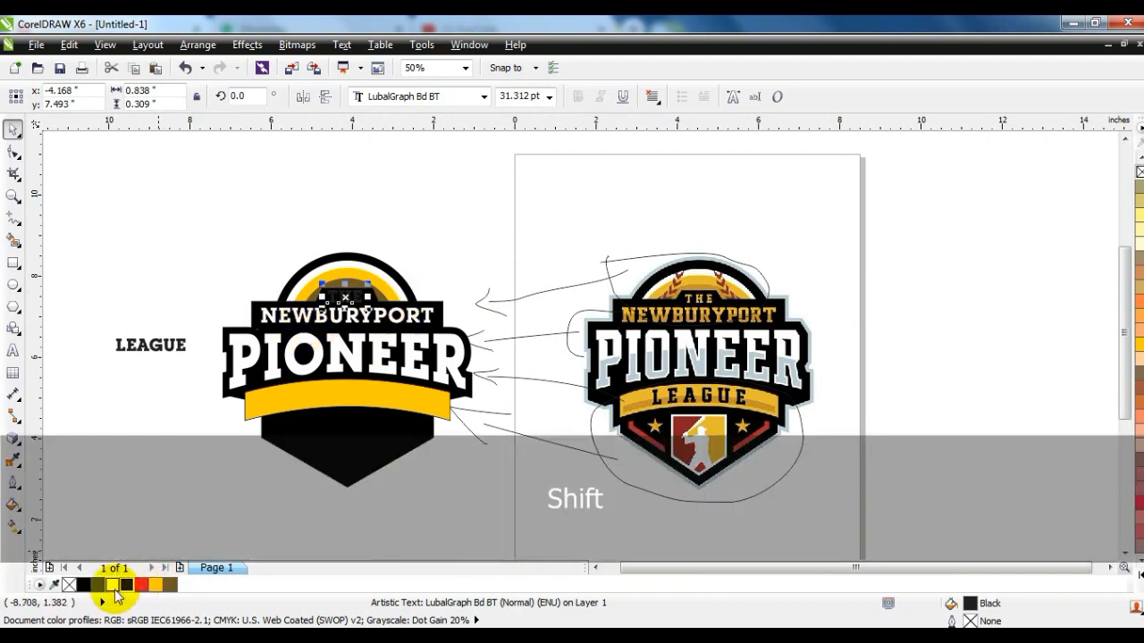
shift+click(380, 306)
key(c)
click(412, 205)
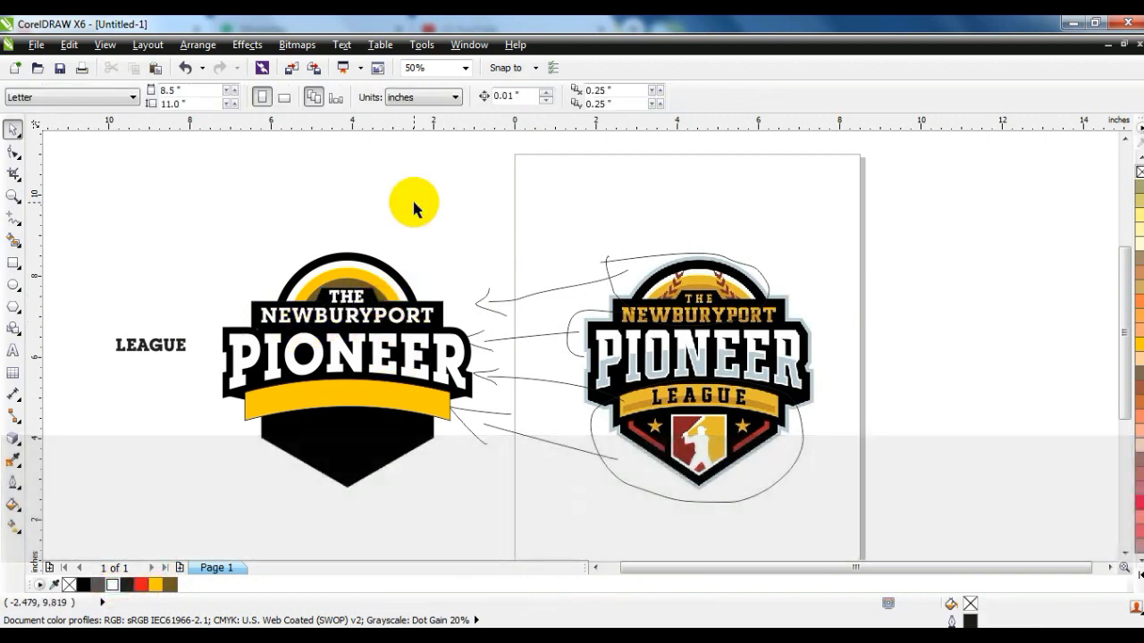
Add a one-step inside contour to the yellow arched banner with an offset of about 0.262 inches
drag(77, 207, 941, 542)
key(shift+F2)
key(Escape)
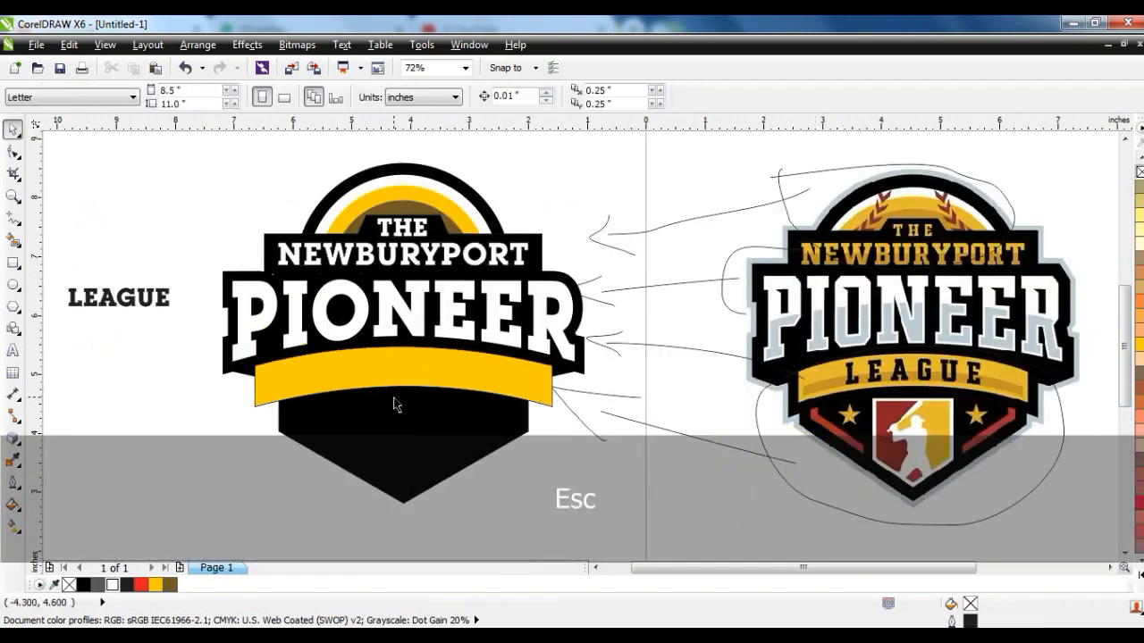
click(427, 386)
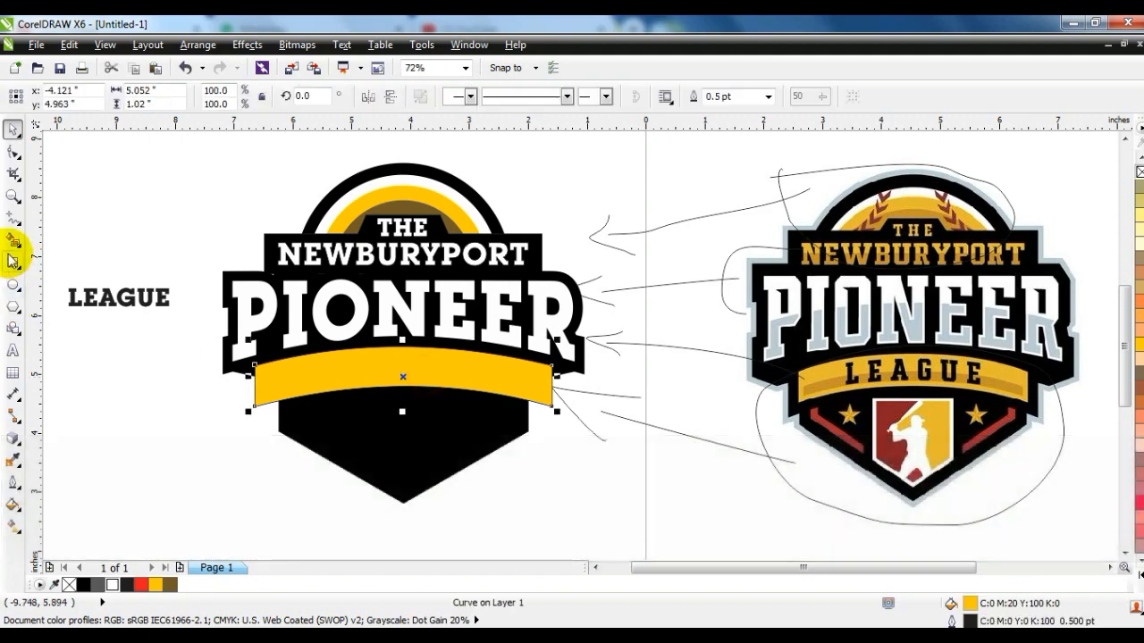
click(14, 198)
drag(209, 311, 651, 460)
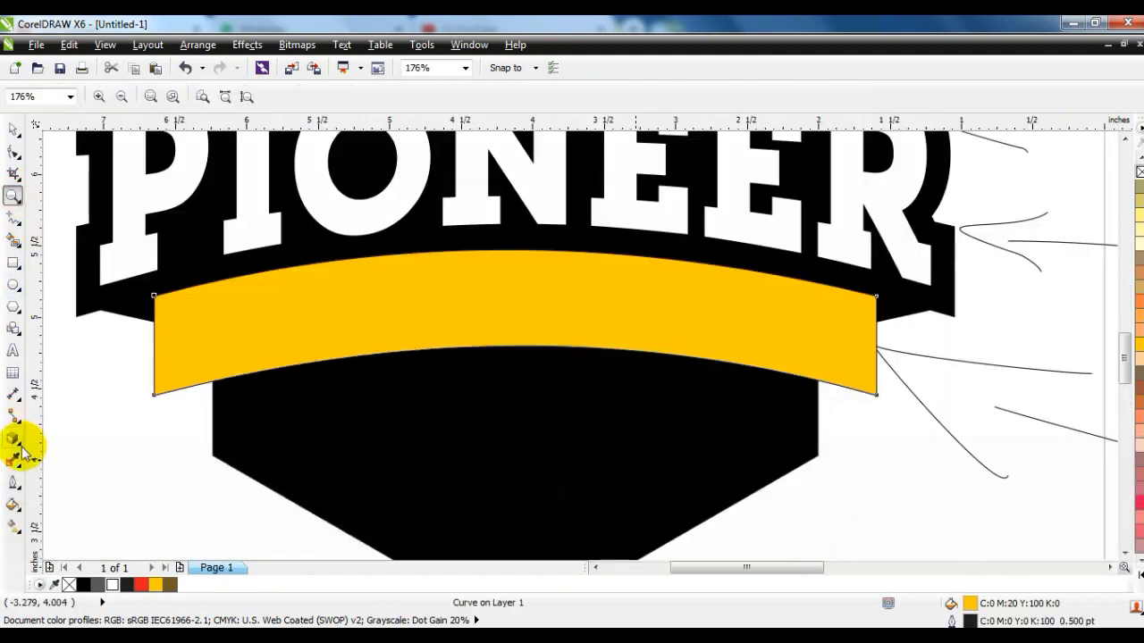
click(22, 449)
drag(523, 255, 521, 290)
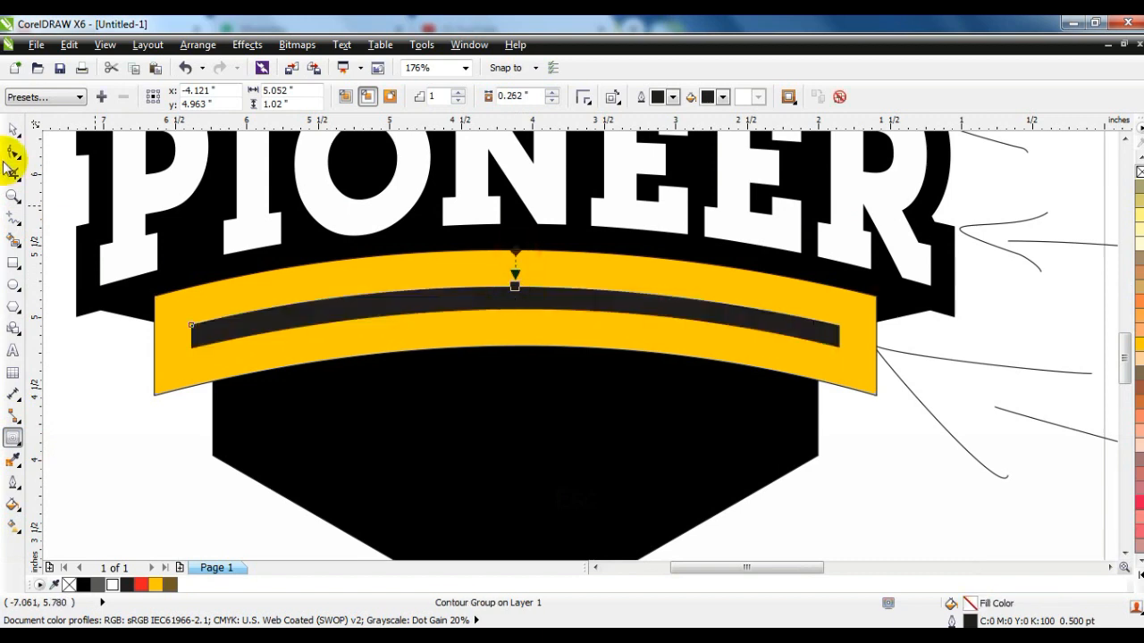
Break the banner's contour group apart so the inner strip is a separate object
click(13, 132)
click(198, 44)
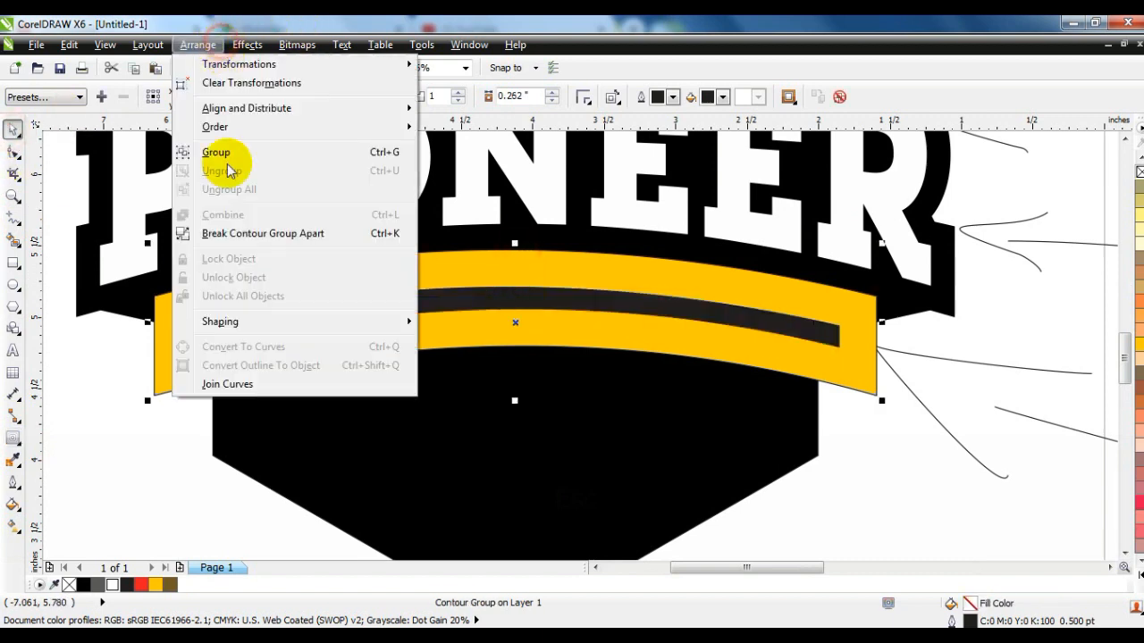
click(225, 231)
key(Escape)
key(F3)
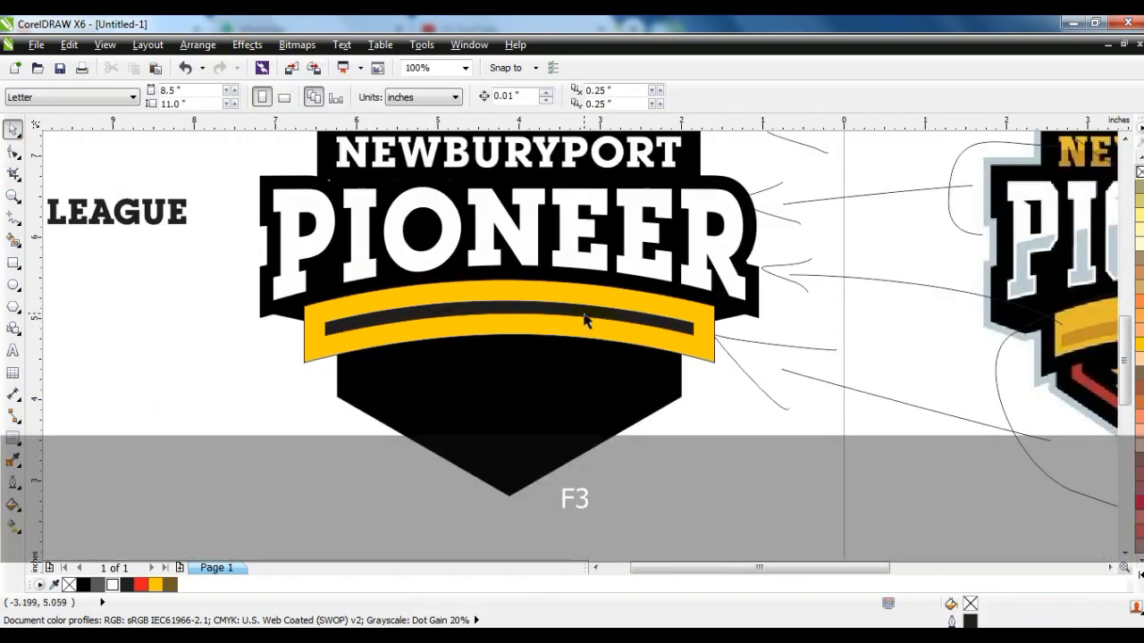
Shift the banner's inner strip slightly down and fill it brown, with outlines removed from both strip and banner
ctrl+click(583, 318)
click(171, 584)
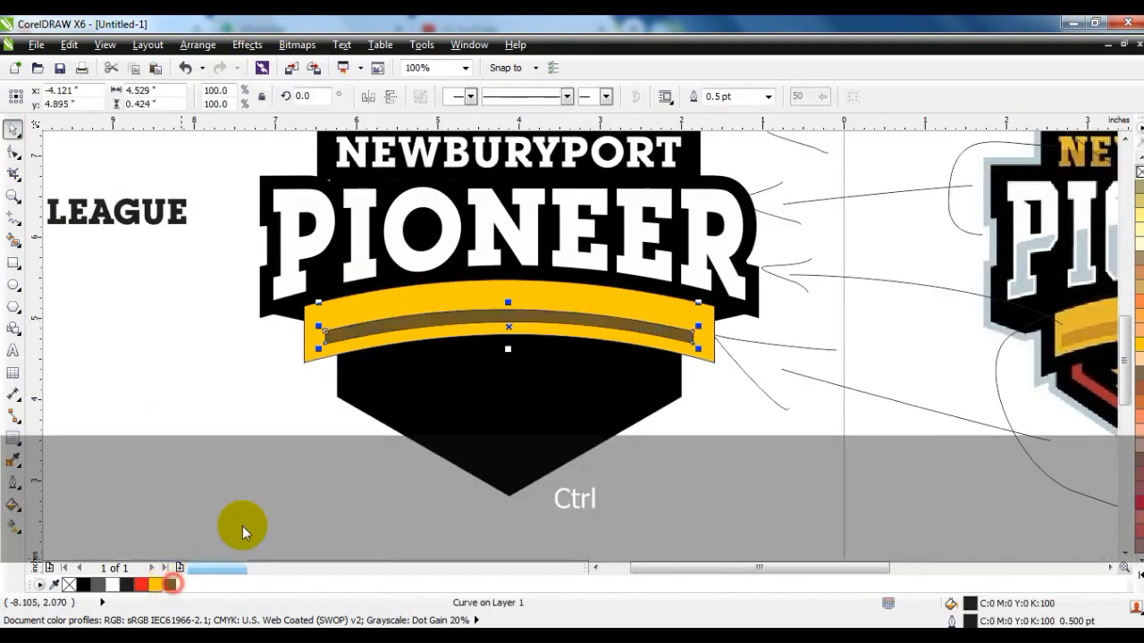
shift+click(615, 305)
key(Escape)
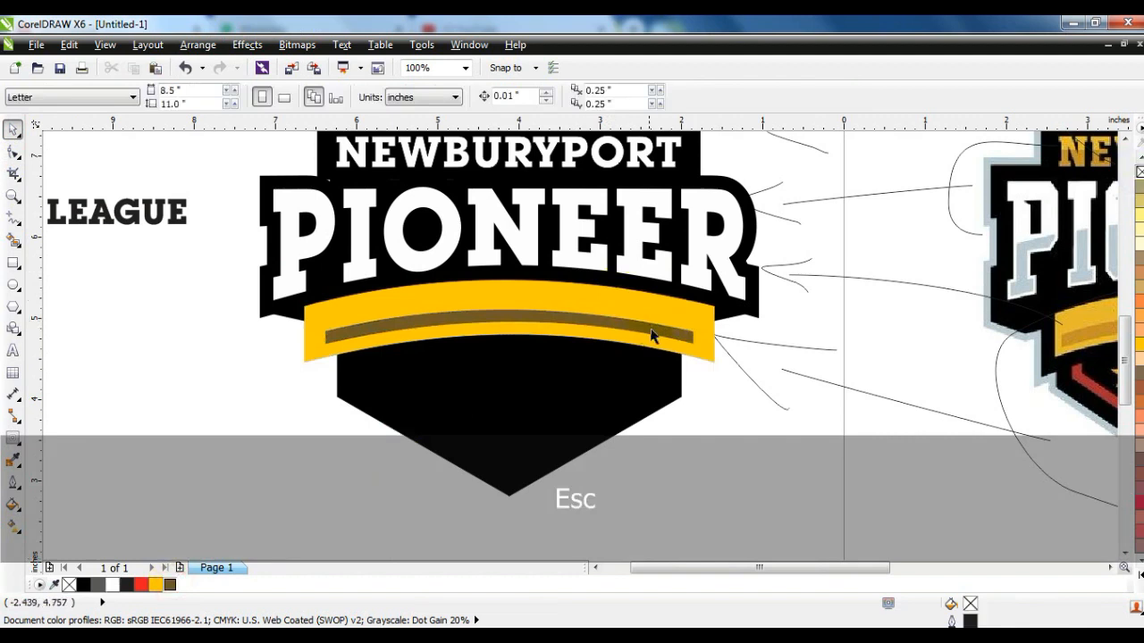
Try an orange fill (C0 M60 Y100 K0) on the banner's inner strip
click(659, 331)
click(1128, 554)
click(1094, 429)
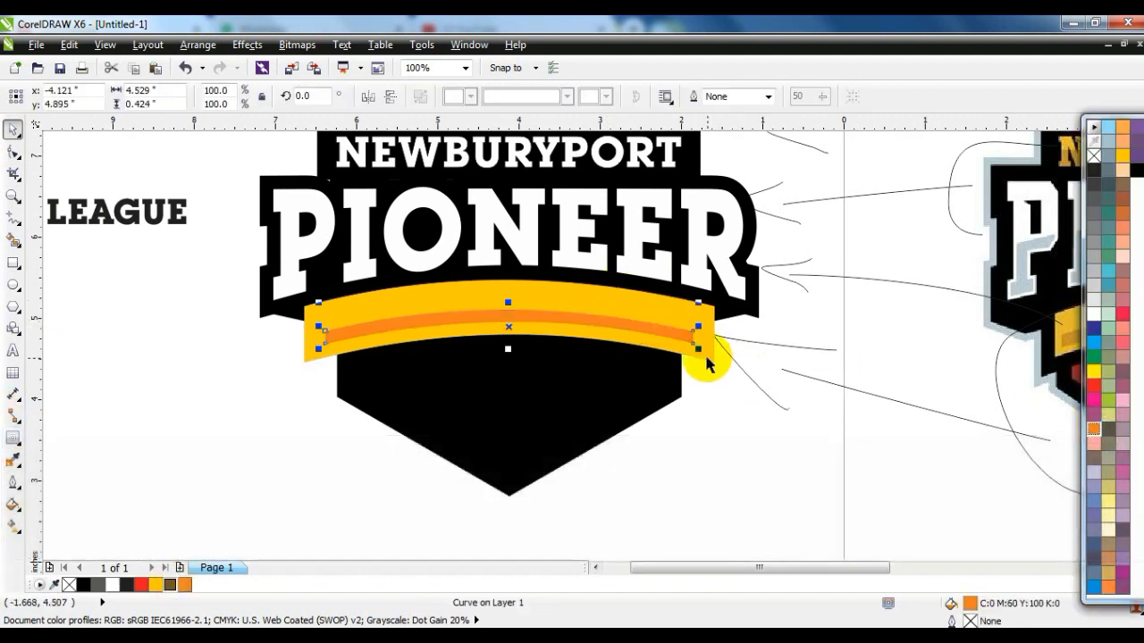
Enlarge the banner's inner strip proportionally from its centre to about 4.76 inches wide
drag(706, 357, 709, 360)
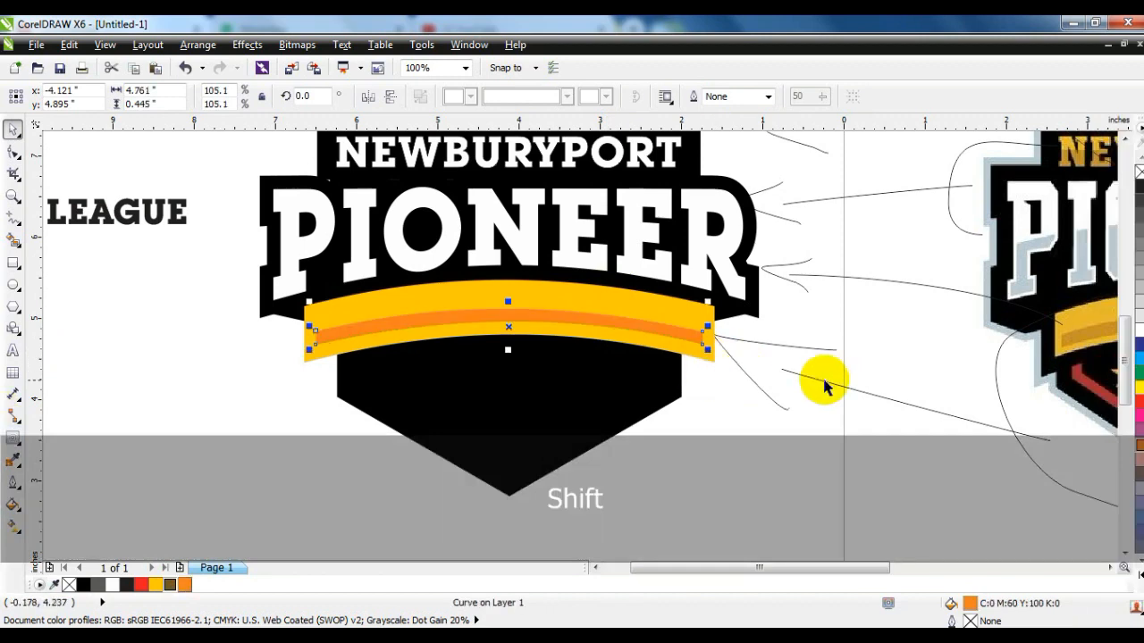
click(626, 393)
key(F3)
key(F3)
key(Escape)
drag(455, 260, 912, 482)
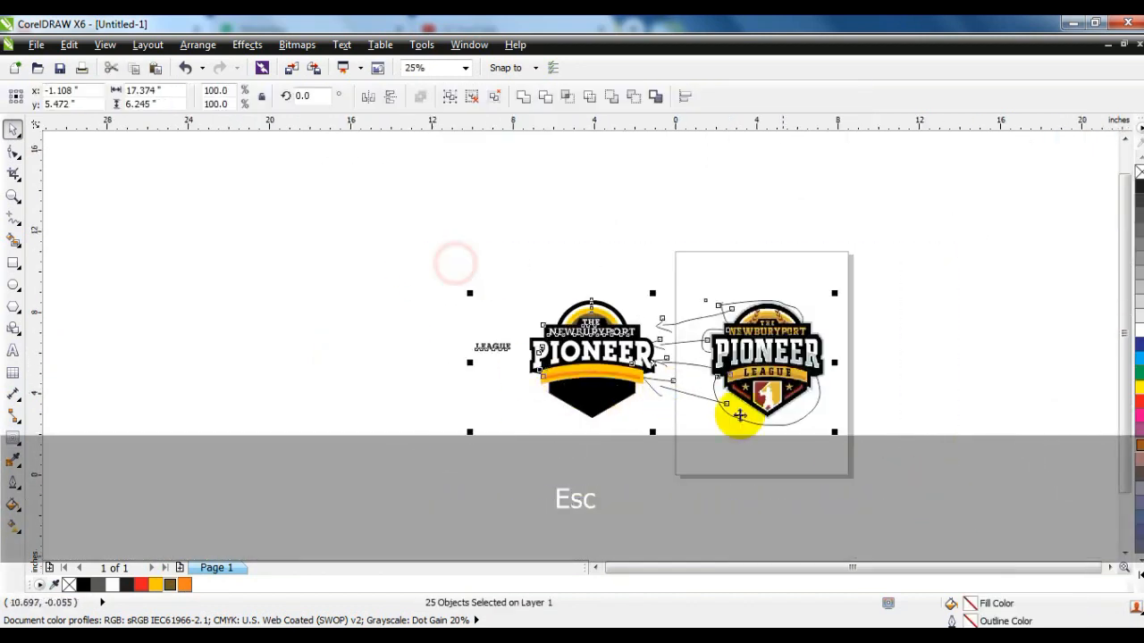
key(shift+F2)
key(Escape)
Fill the banner's inner strip brown and apply a uniform transparency to it
click(541, 390)
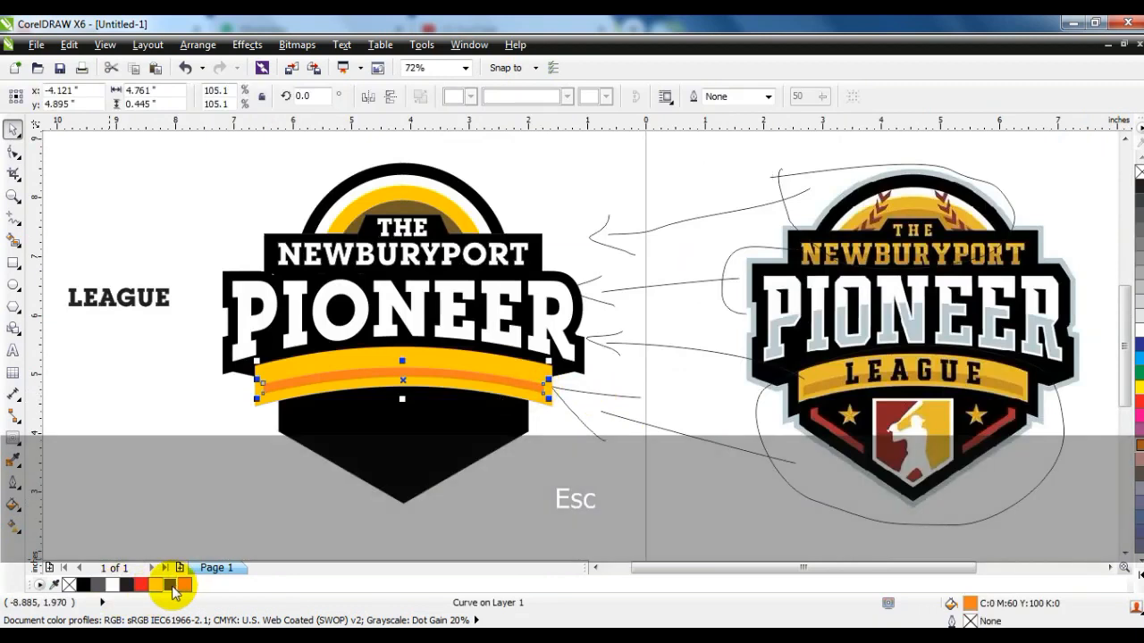
click(171, 585)
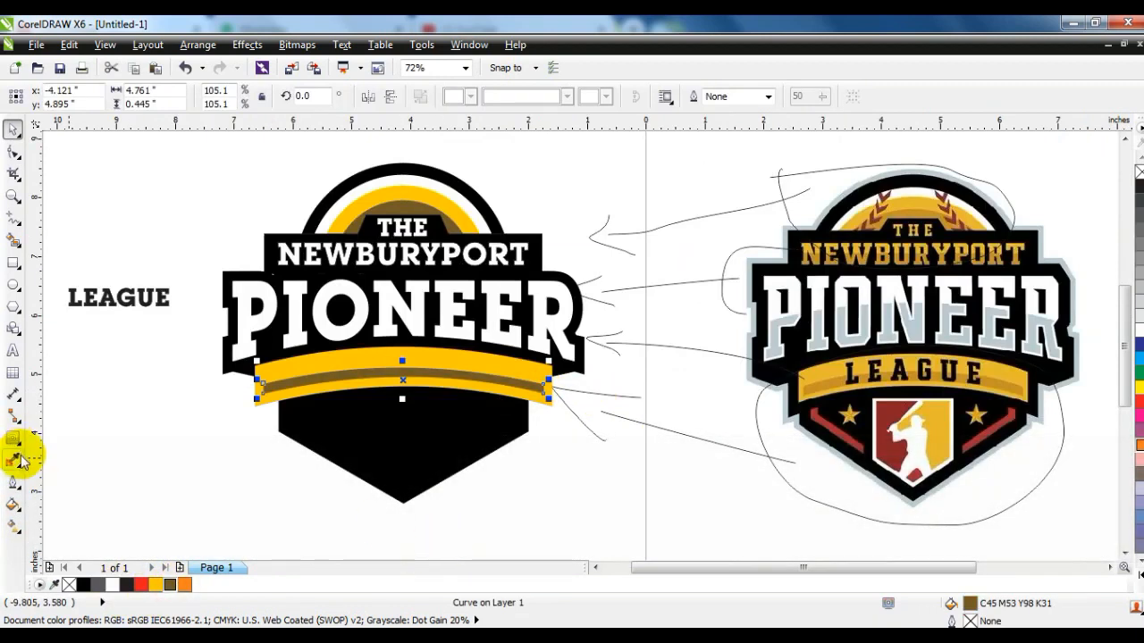
click(22, 460)
click(54, 546)
click(112, 96)
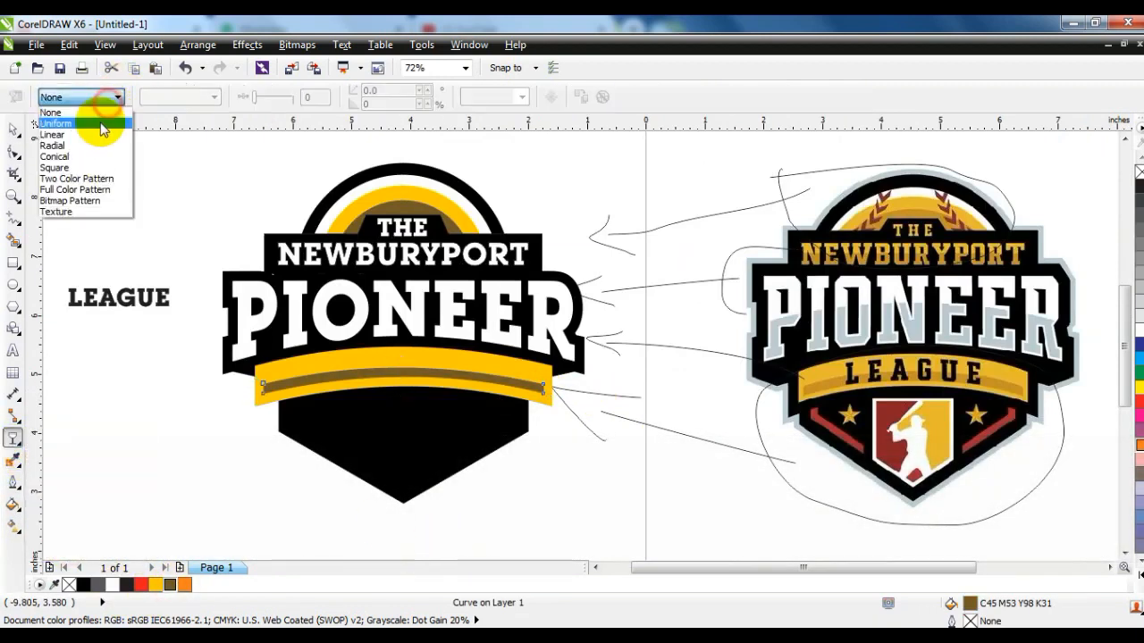
click(101, 125)
click(16, 132)
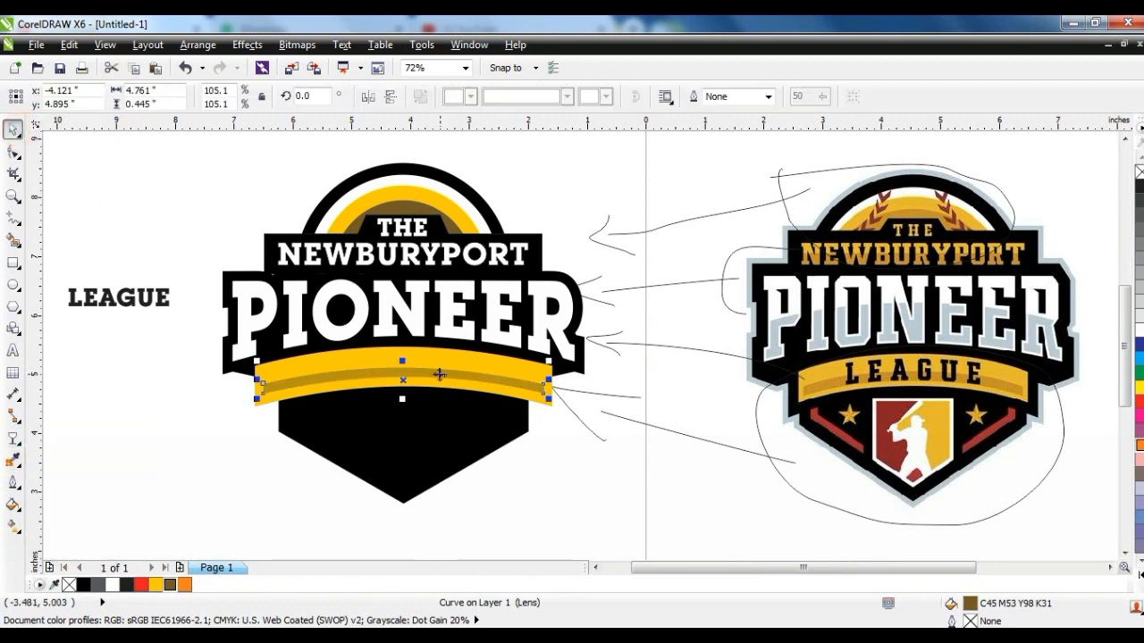
click(154, 427)
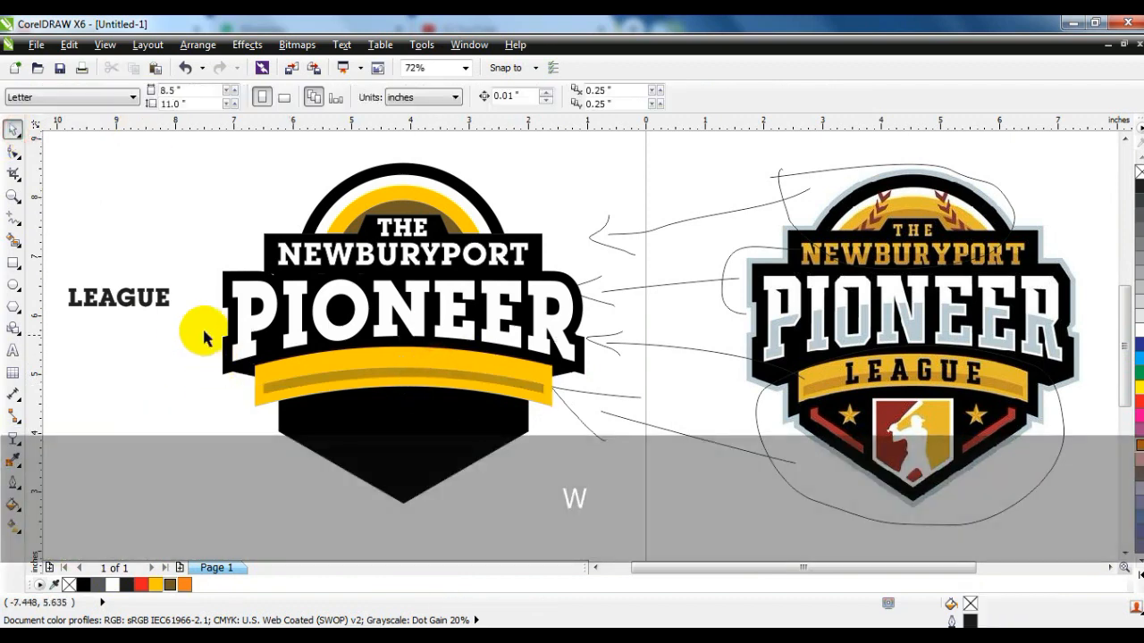
Place LEAGUE on the yellow banner in front of everything and widen its letter spacing
drag(153, 300, 498, 384)
key(shift+Page_Up)
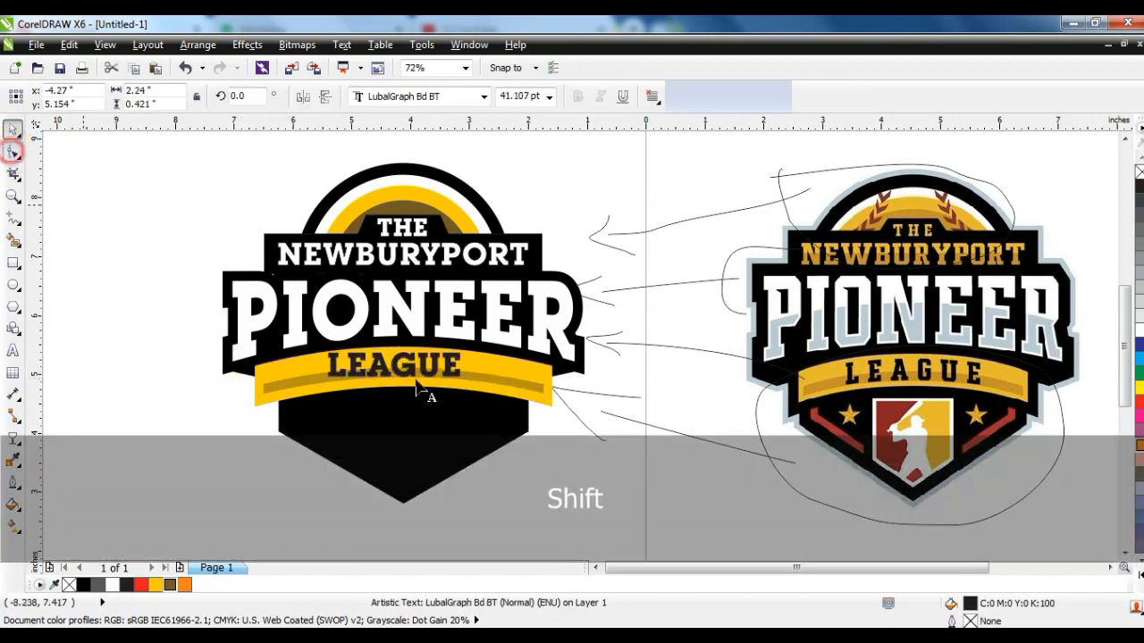
click(14, 152)
drag(482, 389, 497, 385)
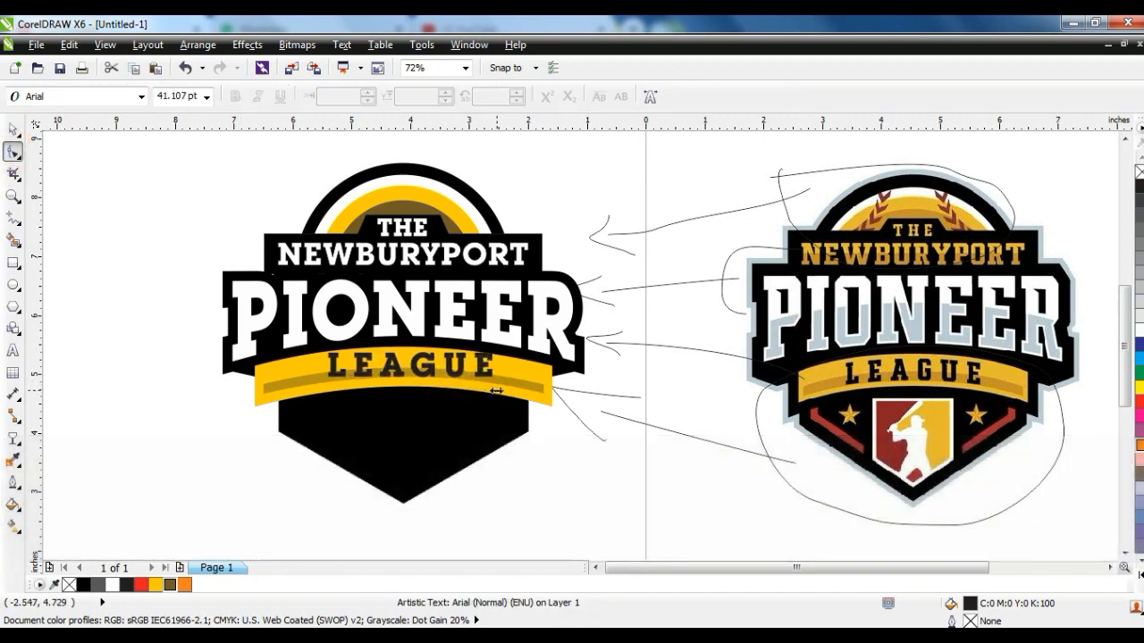
Fill LEAGUE solid black and centre it horizontally on the banner
click(9, 128)
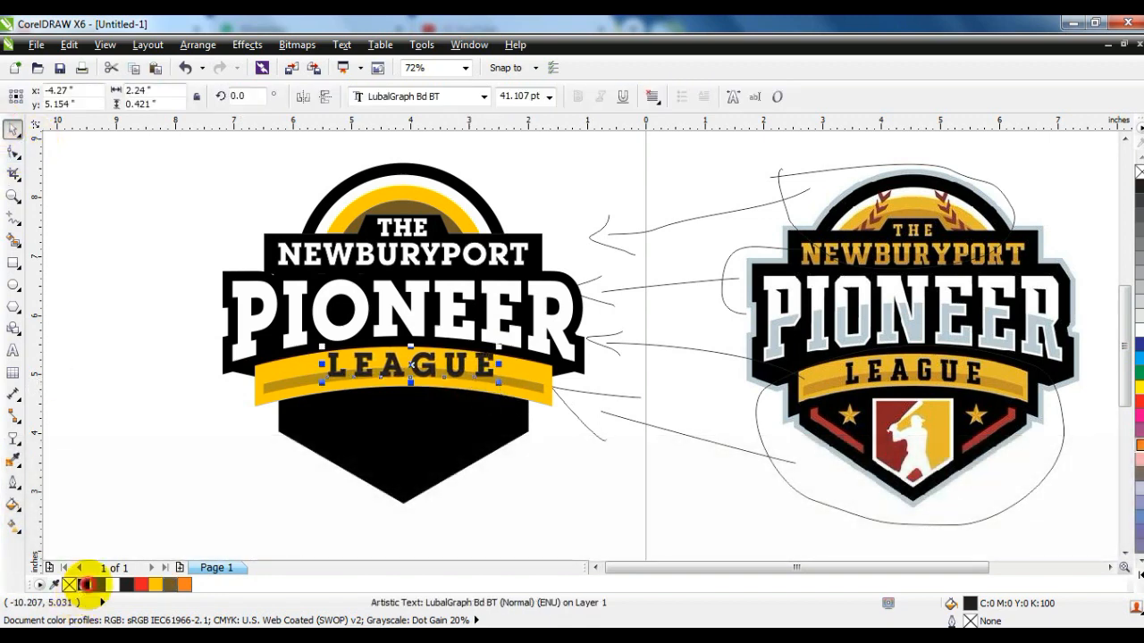
shift+click(554, 384)
key(c)
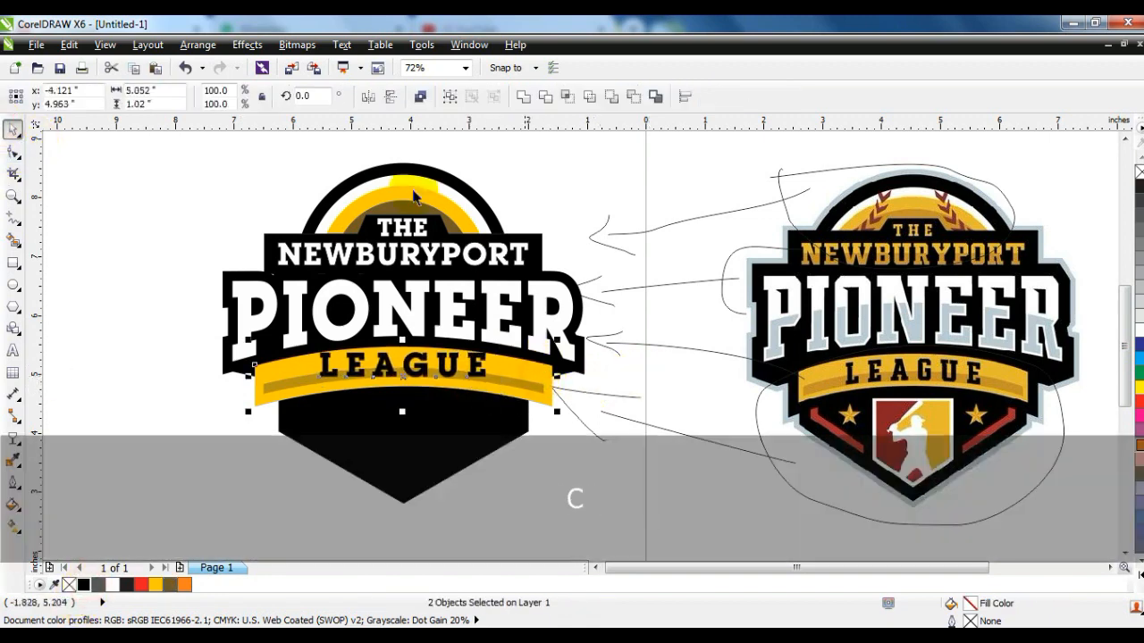
Fit LEAGUE to the banner's curved path and convert the text to curves
click(344, 44)
click(344, 220)
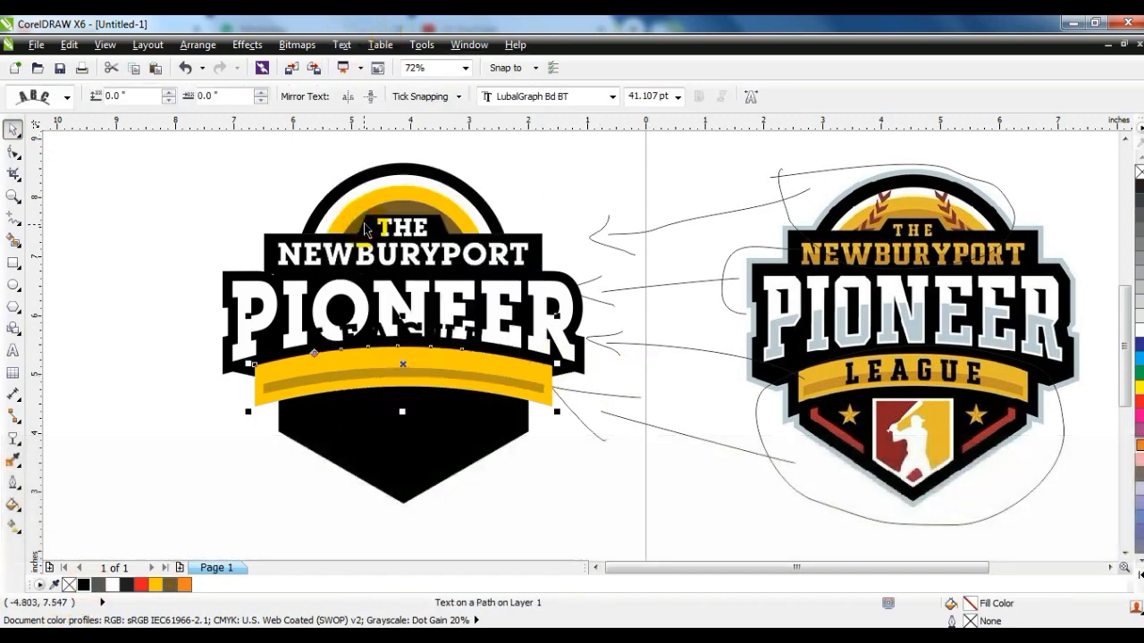
click(198, 45)
click(224, 345)
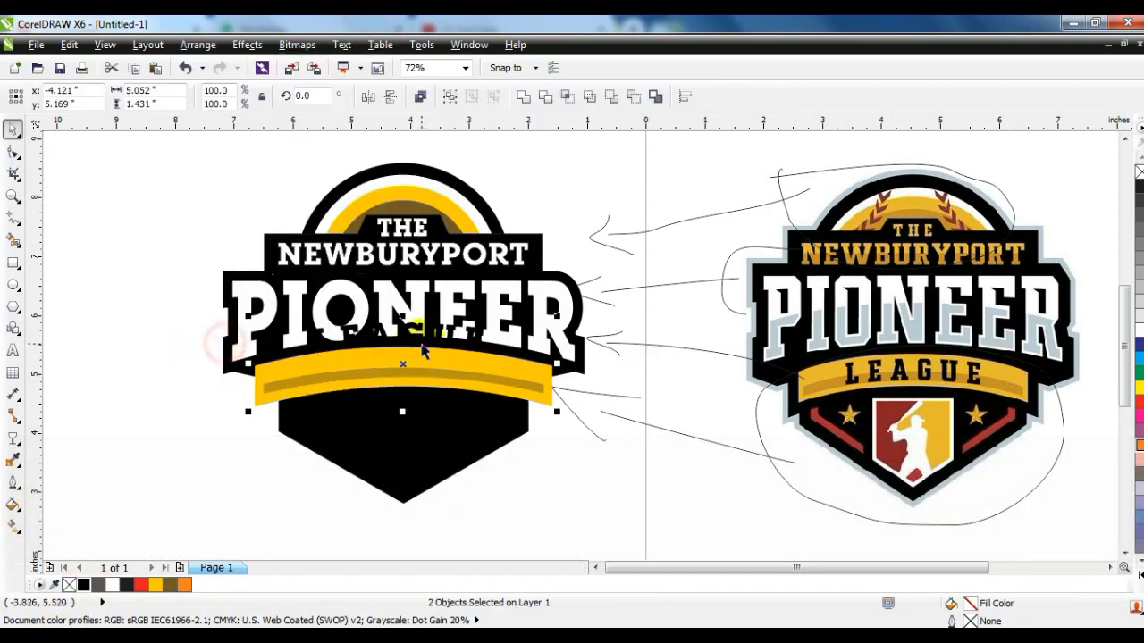
Move the curved LEAGUE lettering down into the yellow banner
key(Escape)
drag(421, 338, 416, 364)
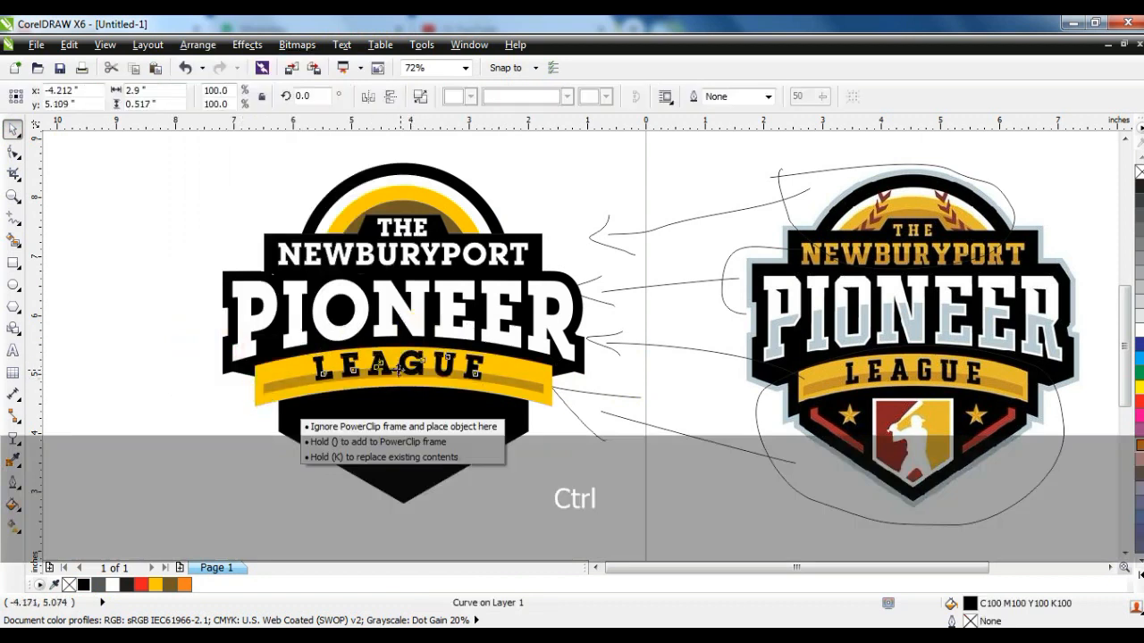
click(192, 391)
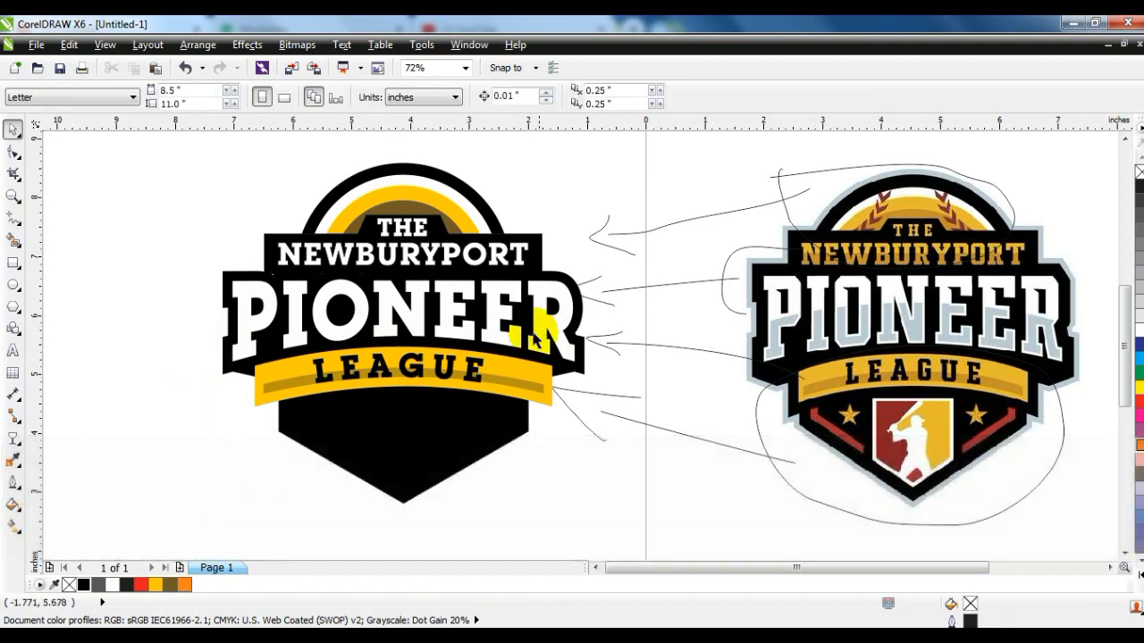
Draw a wide ellipse across the badge's lower half and enlarge it to about 10.26 by 3.45 inches
click(14, 284)
drag(123, 321, 686, 492)
click(14, 130)
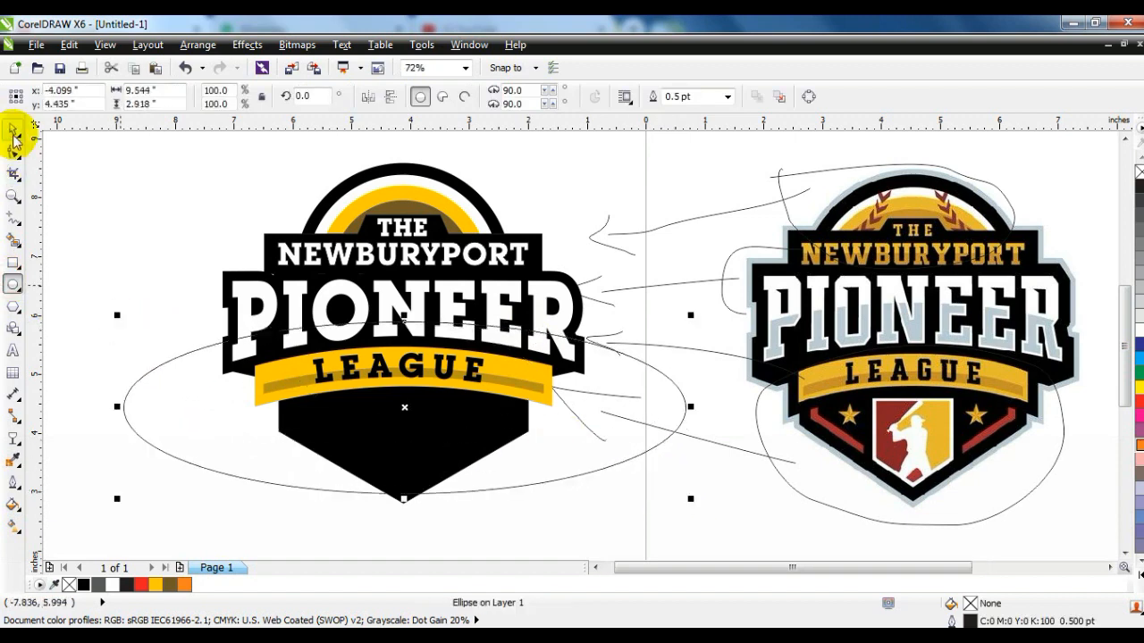
mouse_move(411, 406)
mouse_down()
mouse_move(410, 422)
mouse_move(411, 390)
mouse_up()
drag(401, 495, 401, 526)
mouse_move(689, 405)
mouse_down()
mouse_move(717, 421)
mouse_move(711, 406)
mouse_up()
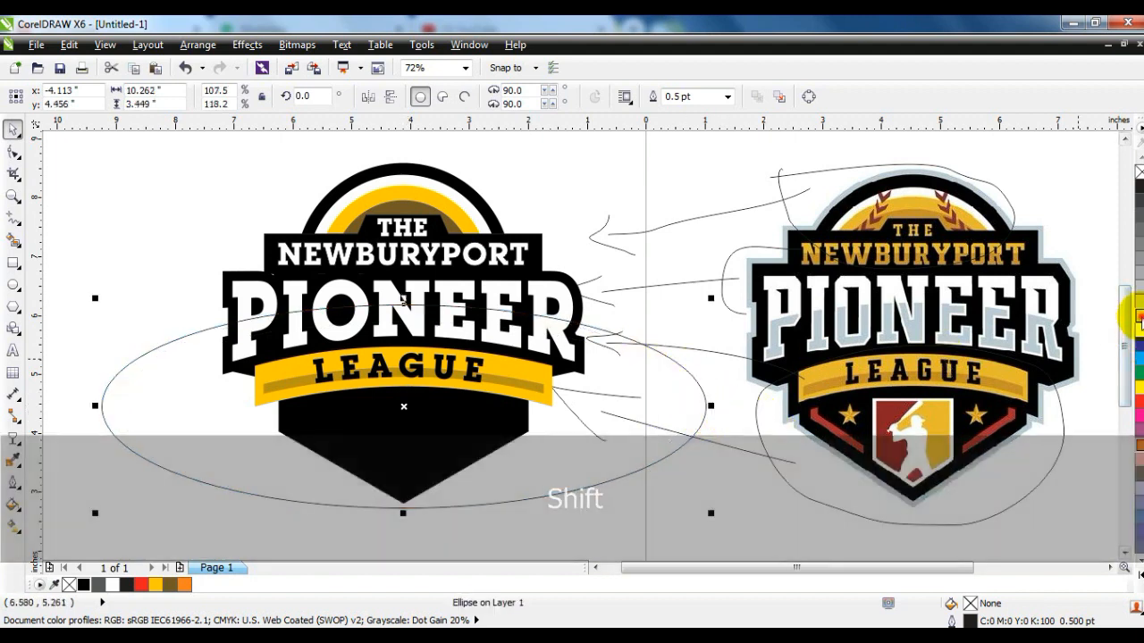
Fill the wide ellipse with 20% black grey and remove its outline
click(1138, 308)
right_click(1138, 172)
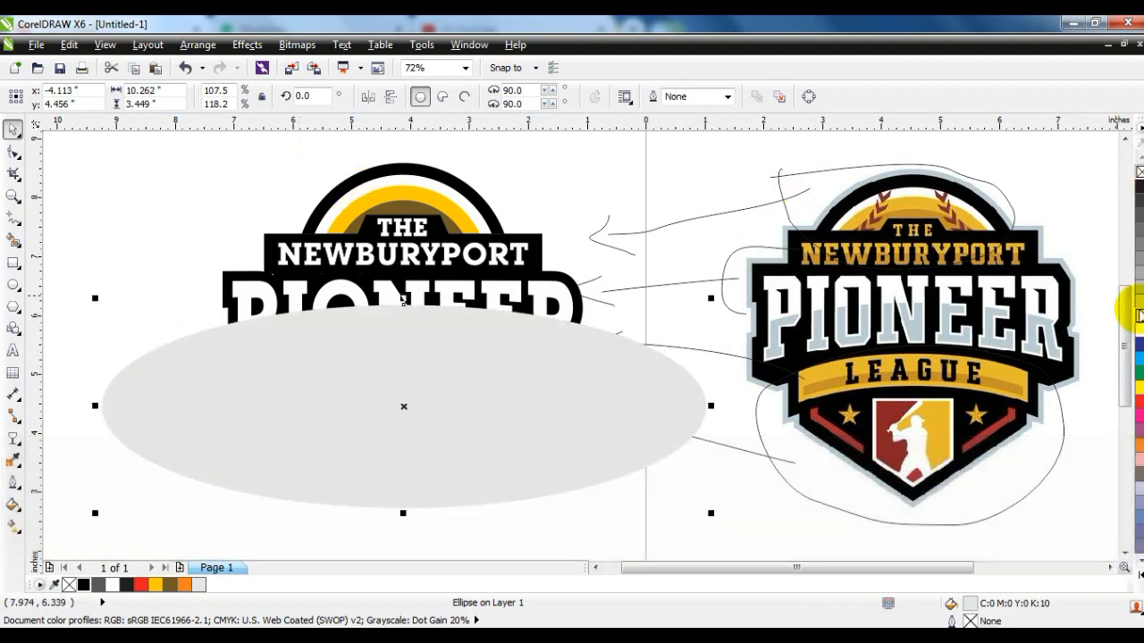
click(1139, 299)
PowerClip the grey ellipse inside the PIONEER lettering
click(246, 45)
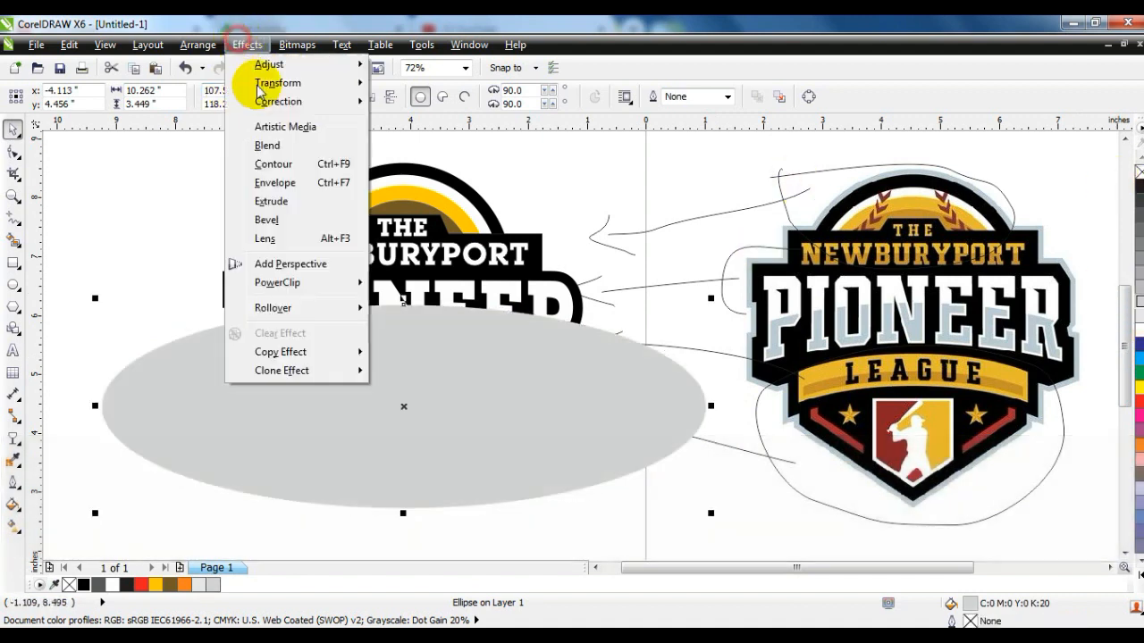
mouse_move(300, 298)
click(420, 282)
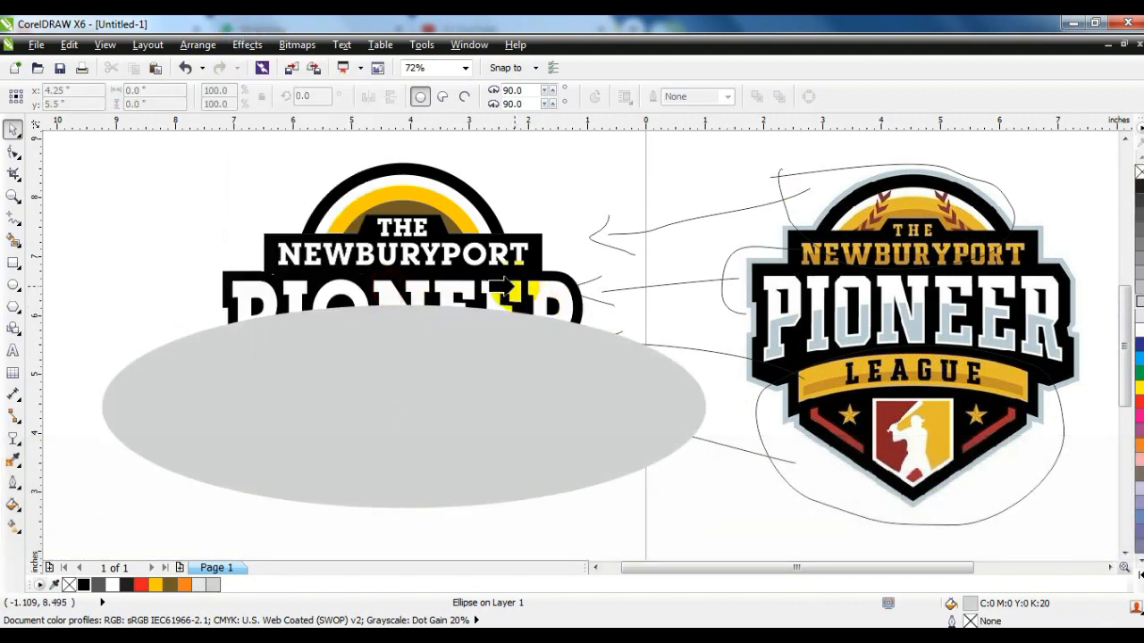
click(514, 286)
click(145, 308)
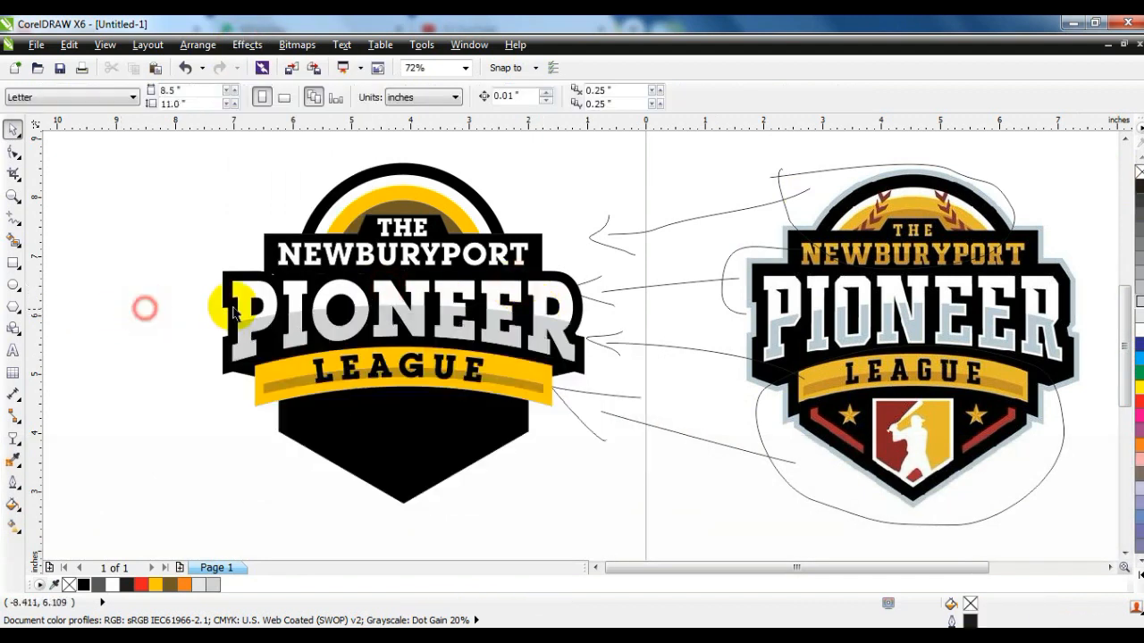
Draw a rectangle about 4.93 by 0.27 inches across NEWBURYPORT's lower half, filled with the palette's brown and without an outline
click(12, 263)
mouse_move(261, 256)
mouse_down()
mouse_move(558, 240)
mouse_move(551, 272)
mouse_up()
click(13, 129)
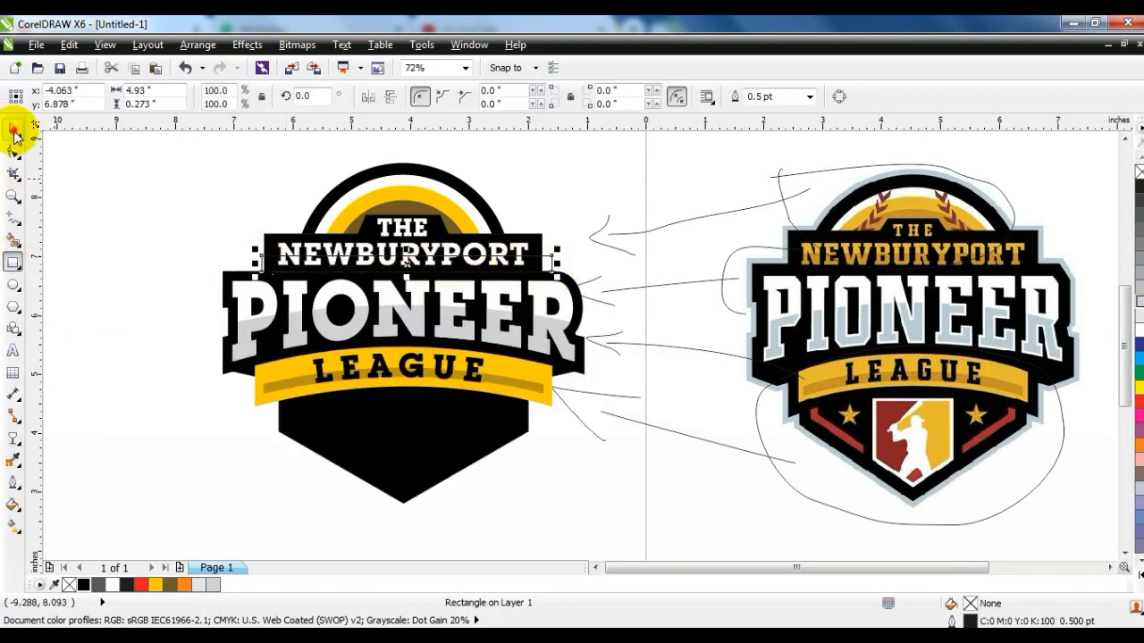
click(170, 584)
right_click(1138, 172)
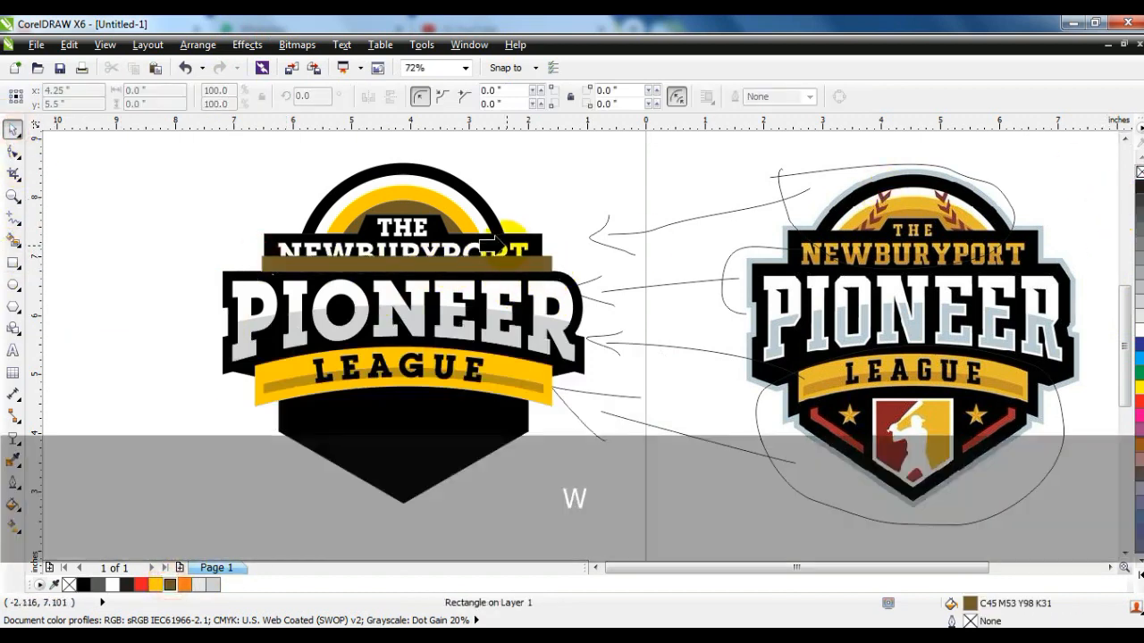
PowerClip the brown rectangle inside NEWBURYPORT and fill the lettering with Deep Yellow
click(497, 241)
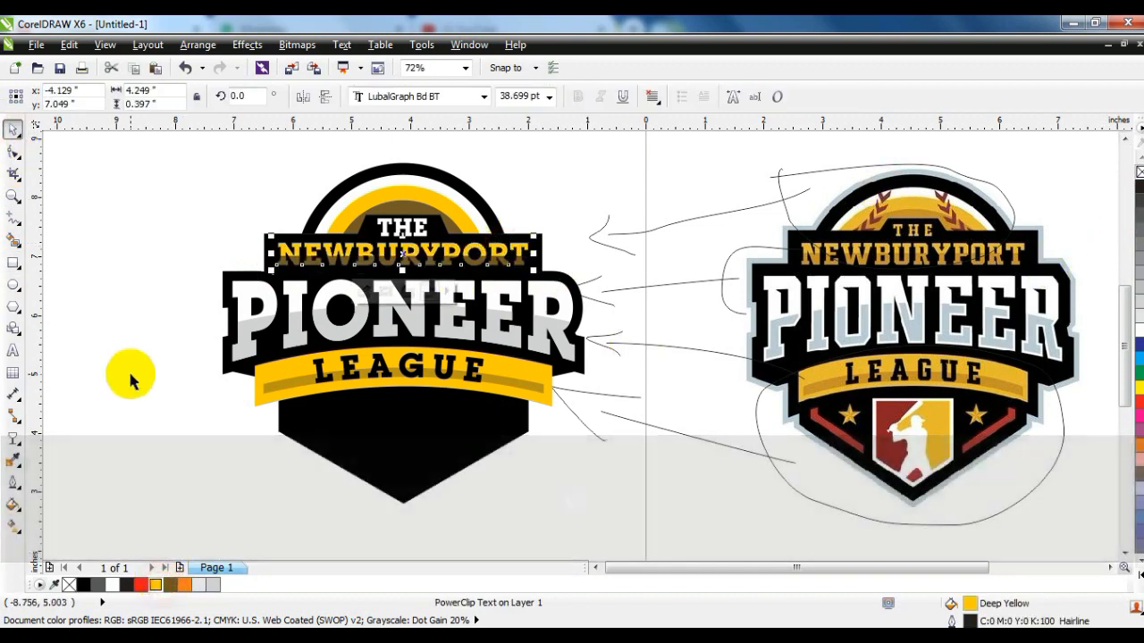
click(134, 378)
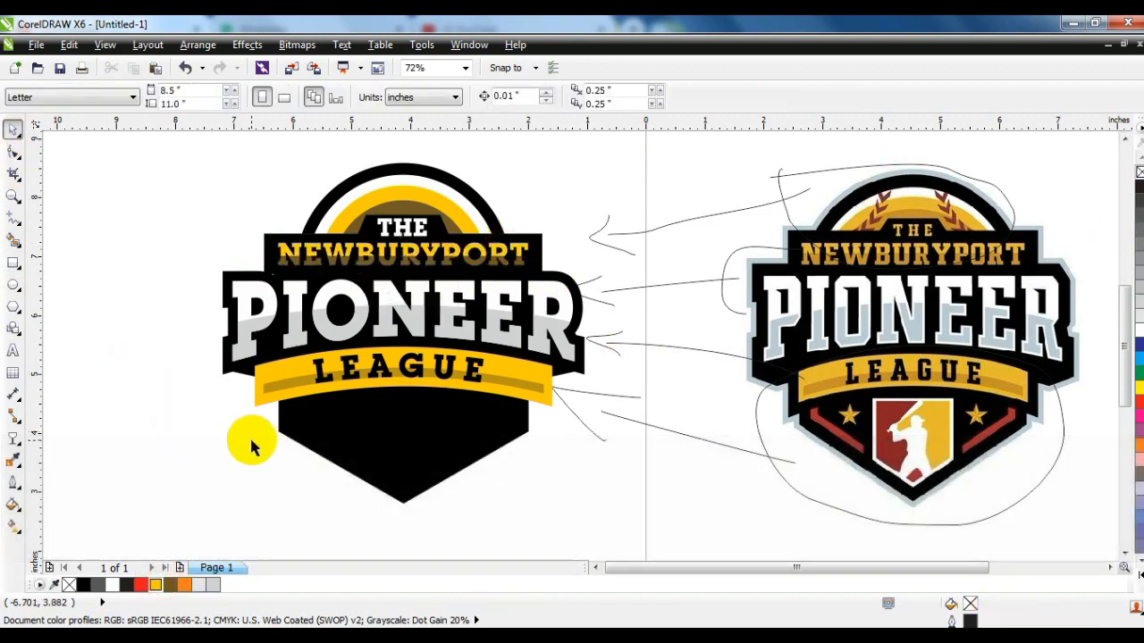
Try a 3 pt outline on the PIONEER lettering and undo it
click(408, 306)
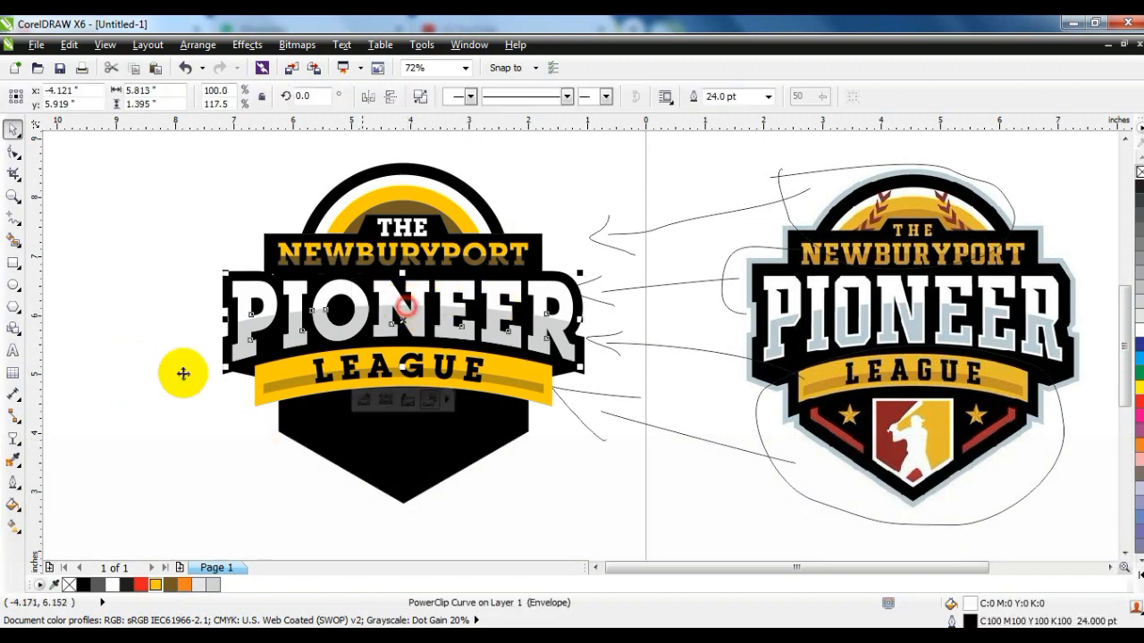
click(13, 481)
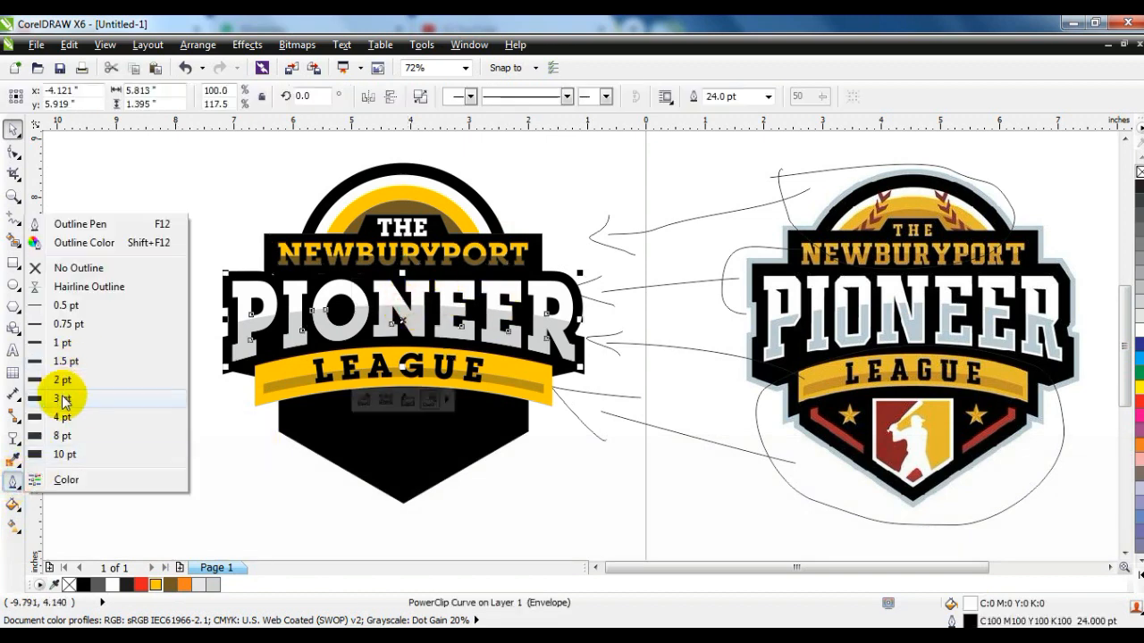
click(59, 398)
key(ctrl+z)
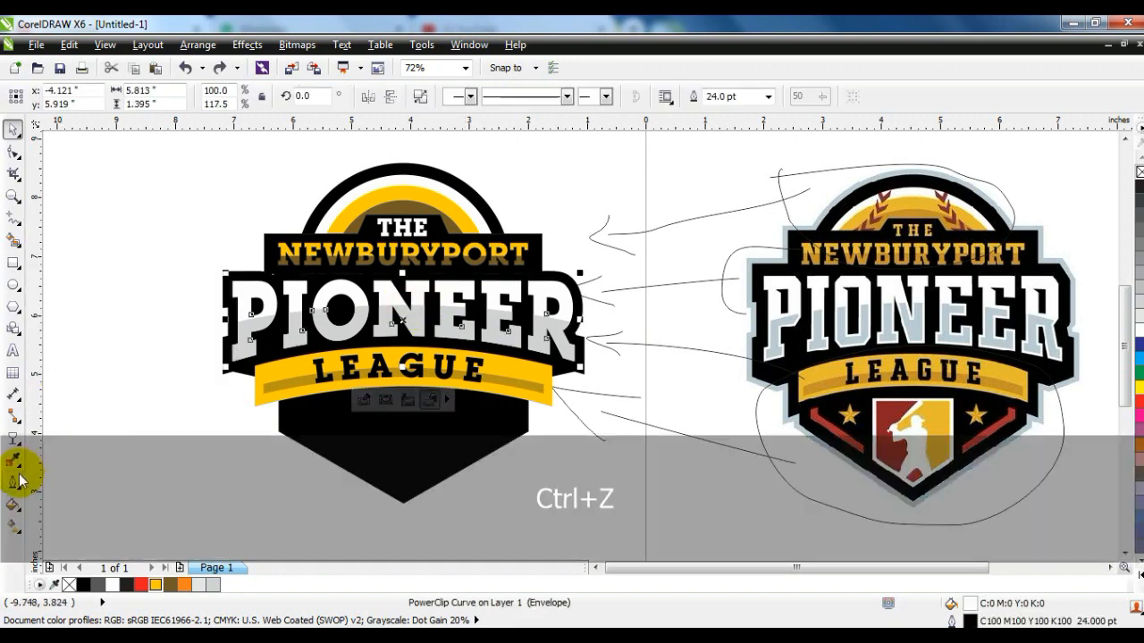
Try to convert PIONEER's outline to an object while its envelope is still applied, and undo the changes
click(197, 43)
click(140, 263)
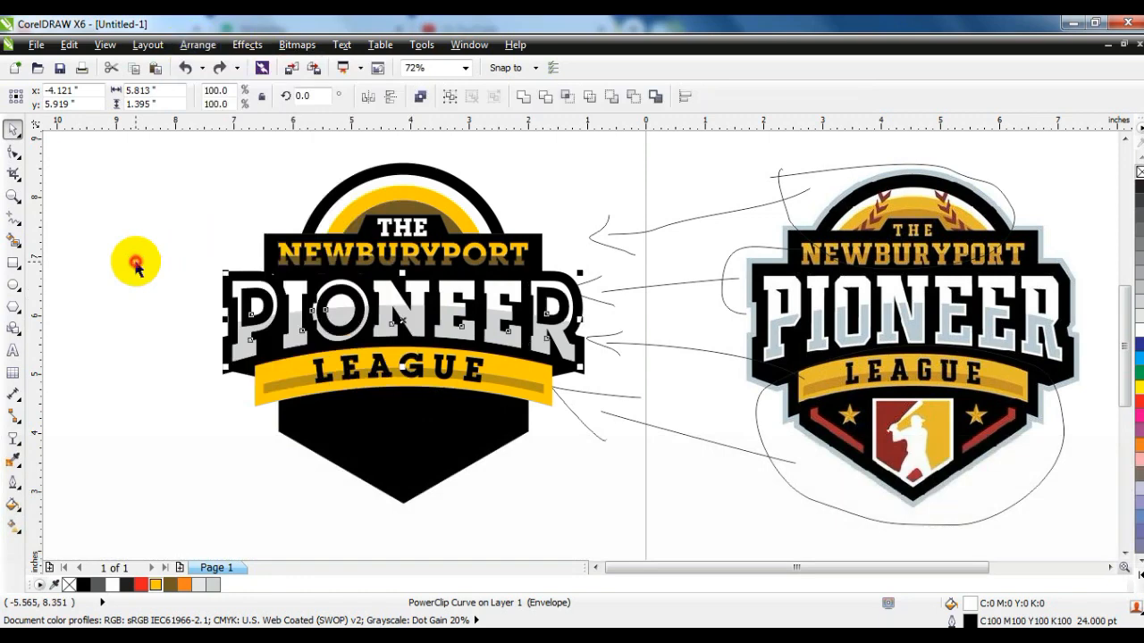
click(138, 264)
key(ctrl+z)
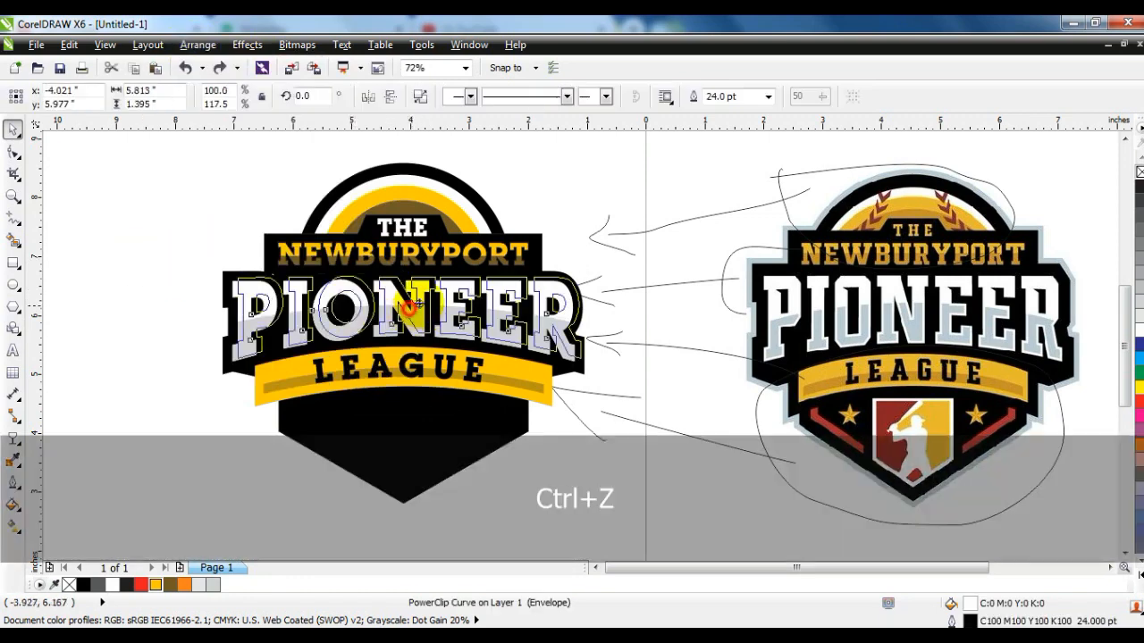
key(ctrl+z)
Convert the PIONEER lettering to curves and turn its thick black outline into a separate object
key(ctrl+q)
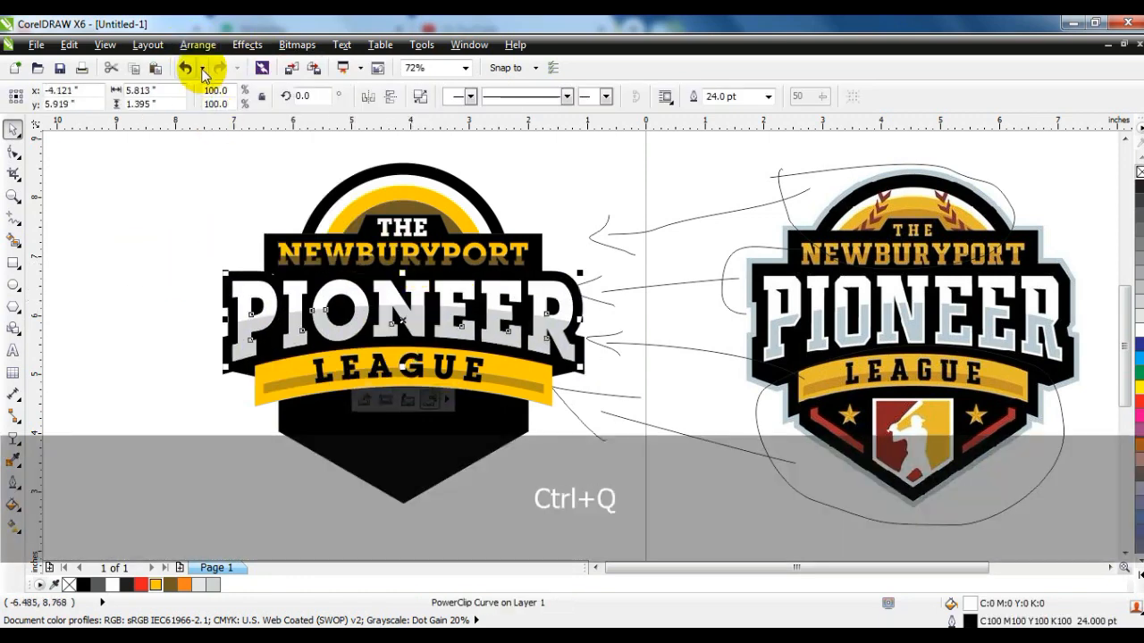
click(198, 44)
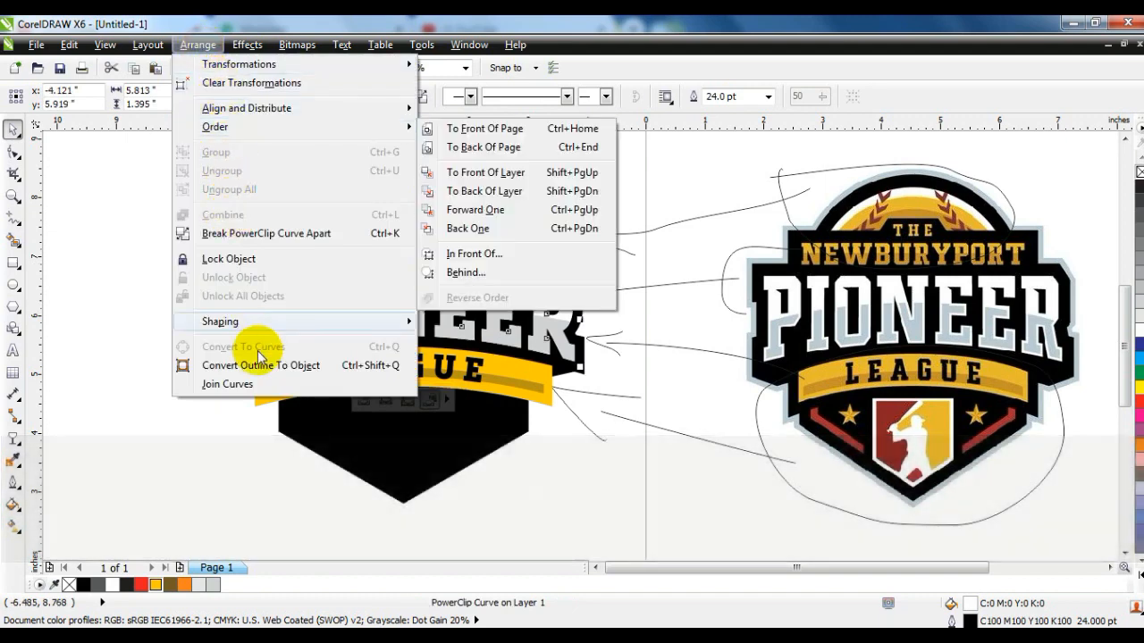
click(179, 331)
click(149, 301)
click(558, 295)
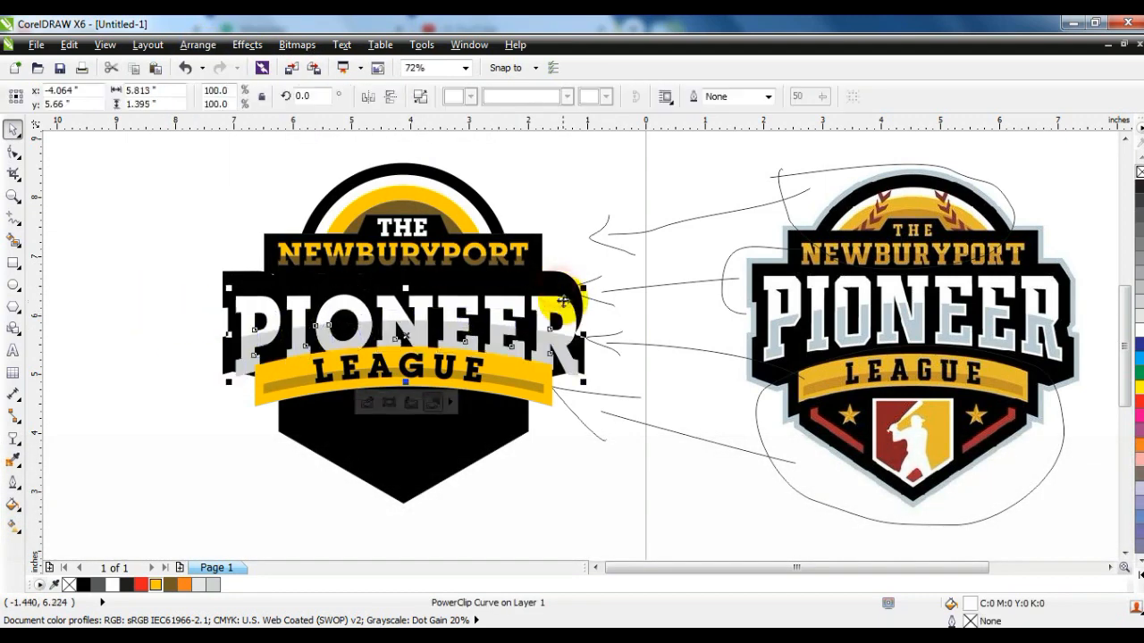
key(ctrl+z)
Give the PIONEER lettering a 1.5 pt outline
click(14, 480)
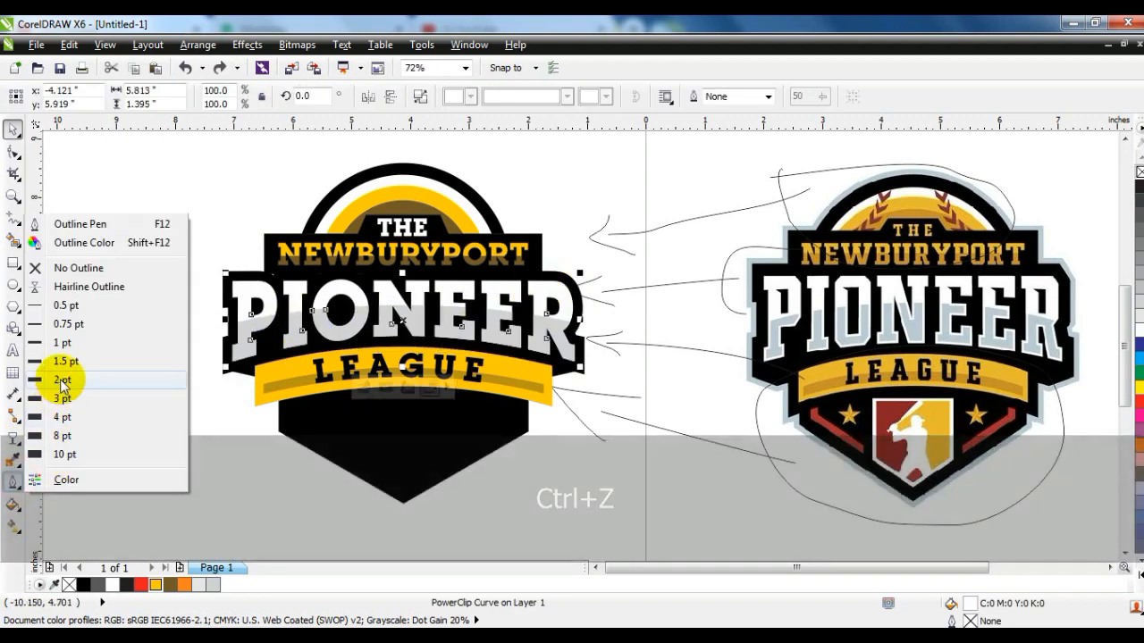
click(63, 363)
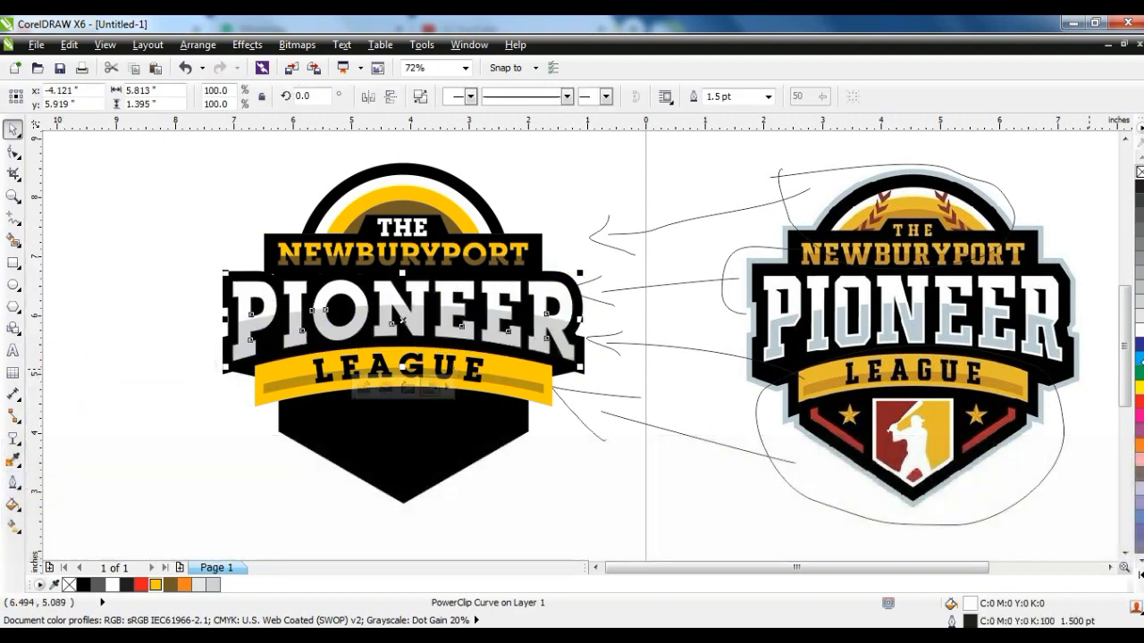
click(125, 358)
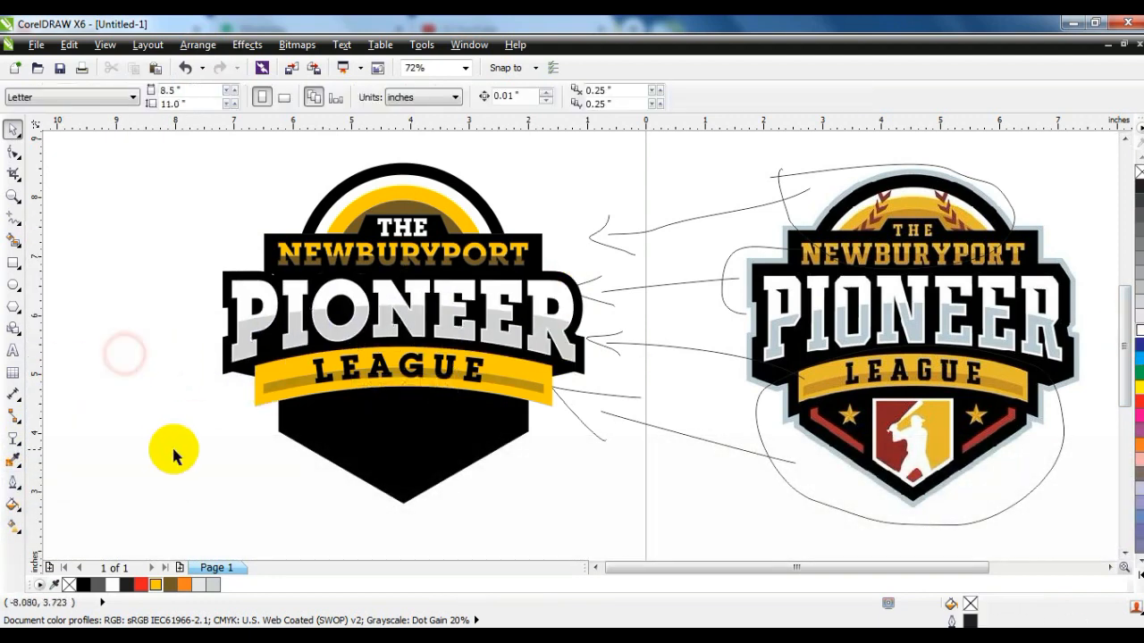
Give the black hexagon in the badge's lower part a magenta outline
click(14, 196)
drag(205, 299, 1027, 536)
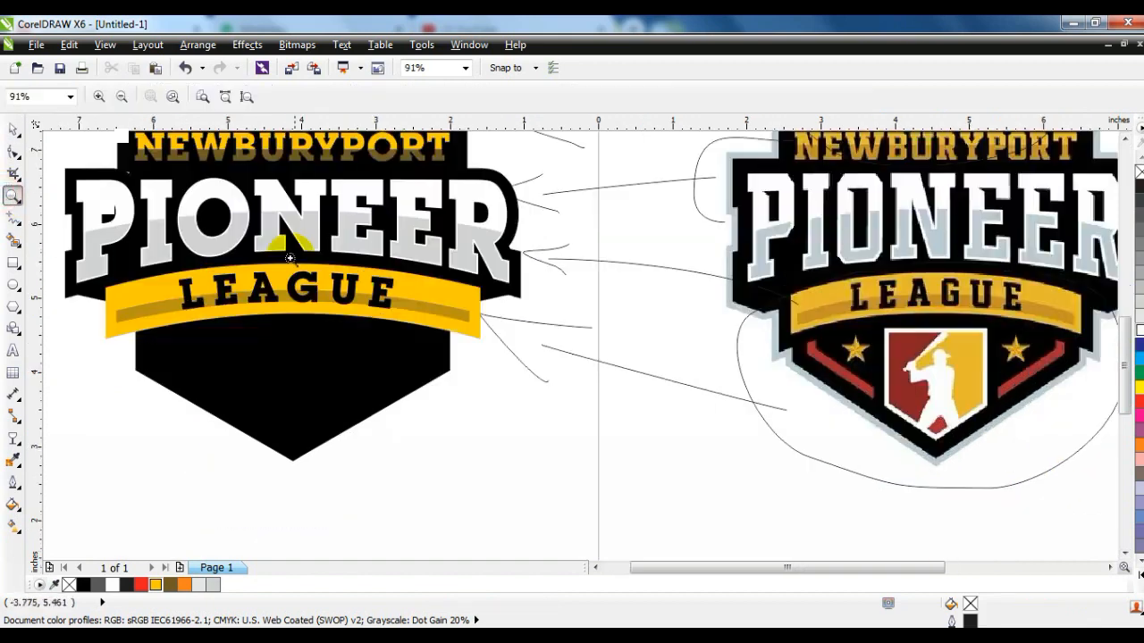
click(13, 130)
click(329, 414)
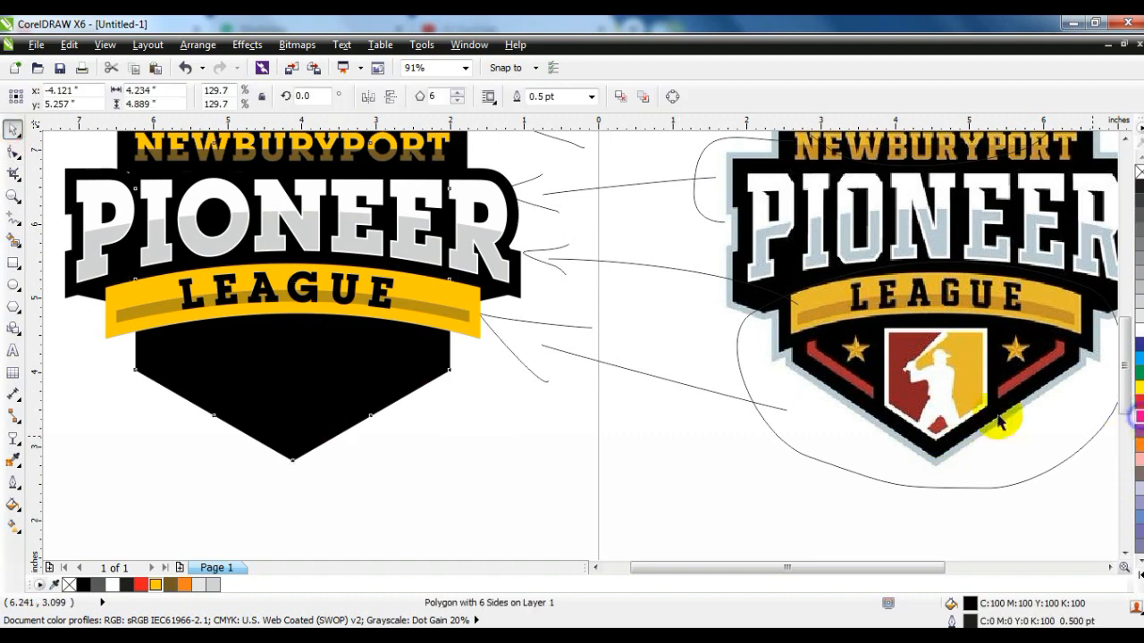
Apply an inward contour to the black hexagon with 3 steps and an offset of about 0.157 inches
click(21, 449)
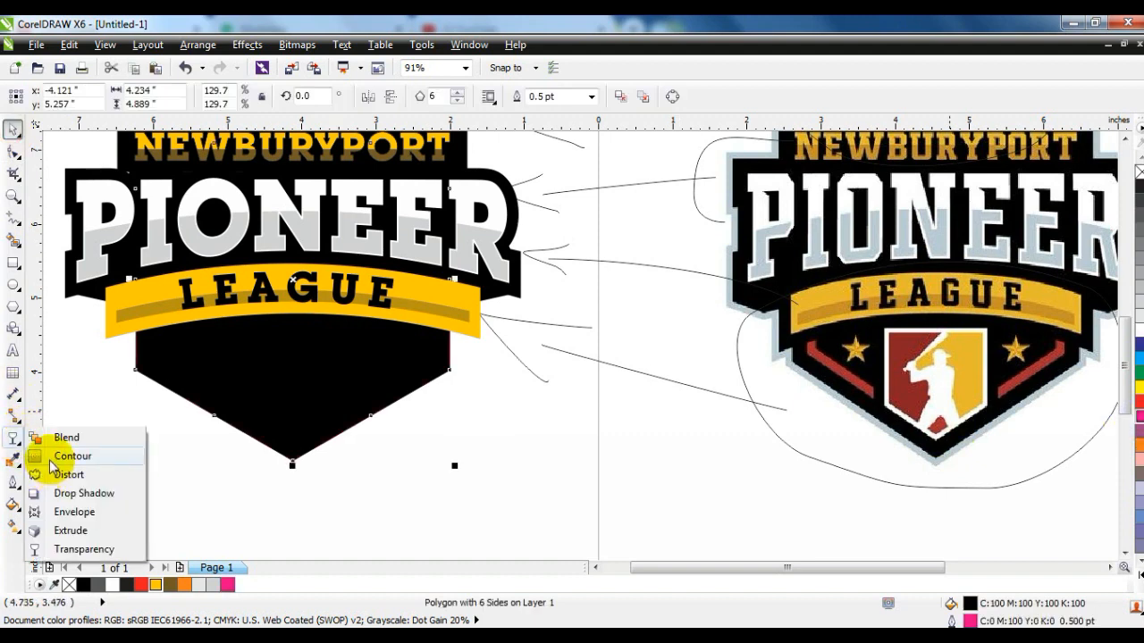
click(51, 459)
drag(293, 465, 292, 455)
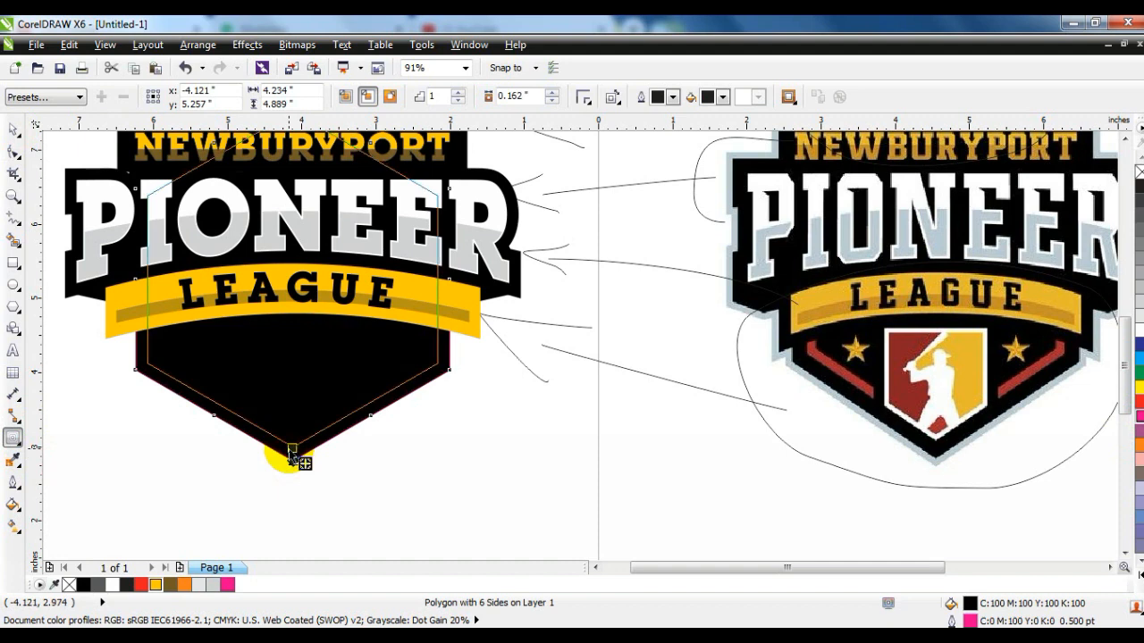
drag(292, 456, 292, 438)
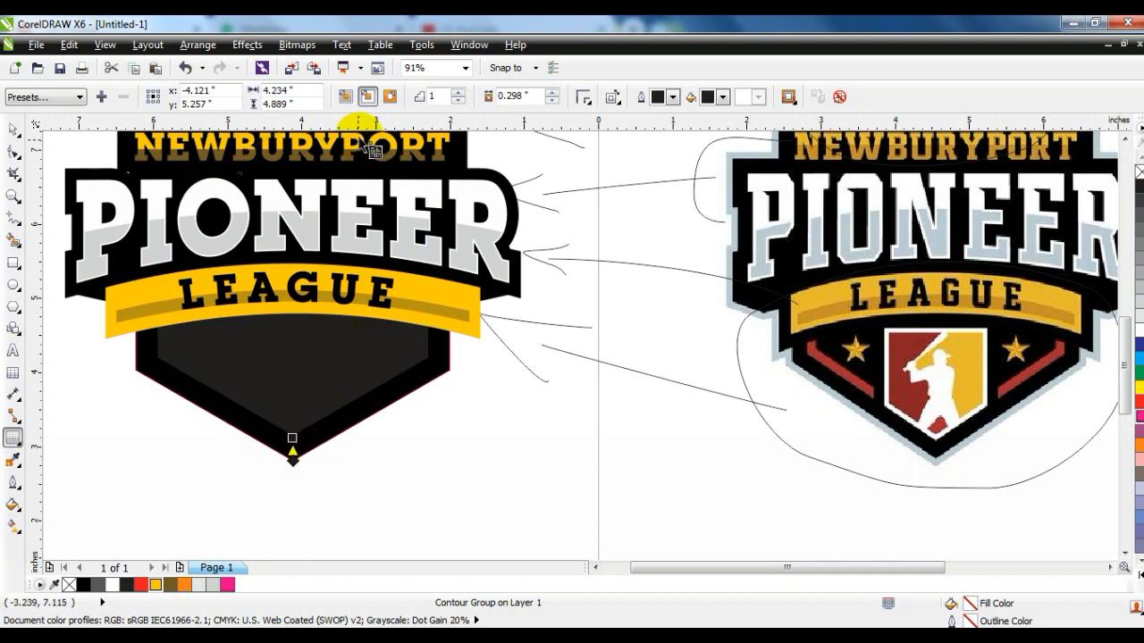
click(457, 93)
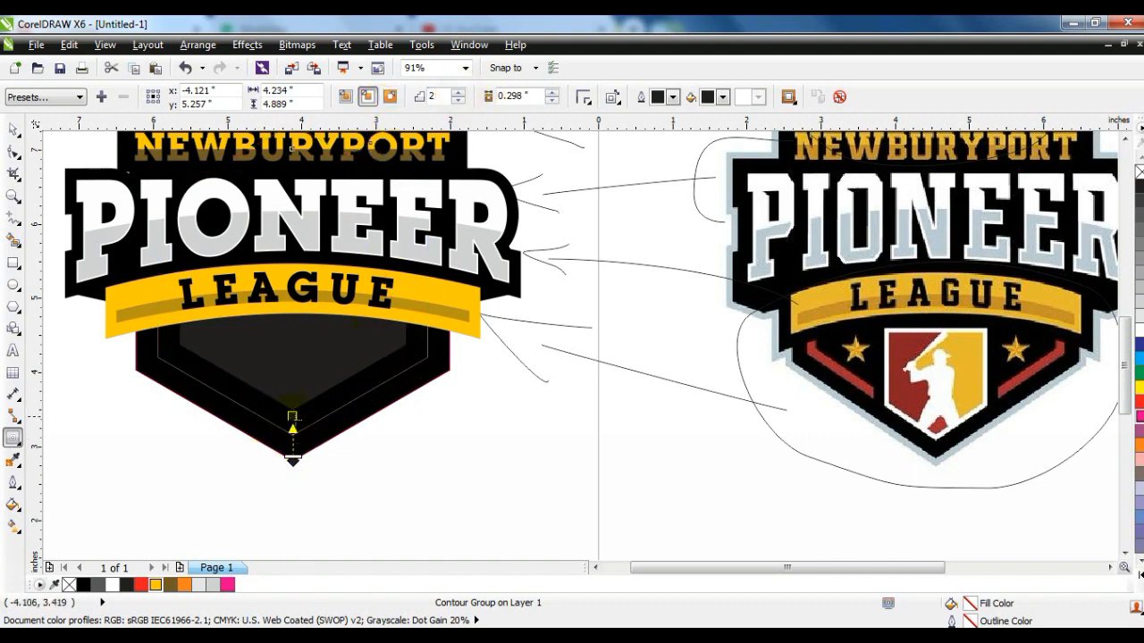
drag(294, 447, 294, 448)
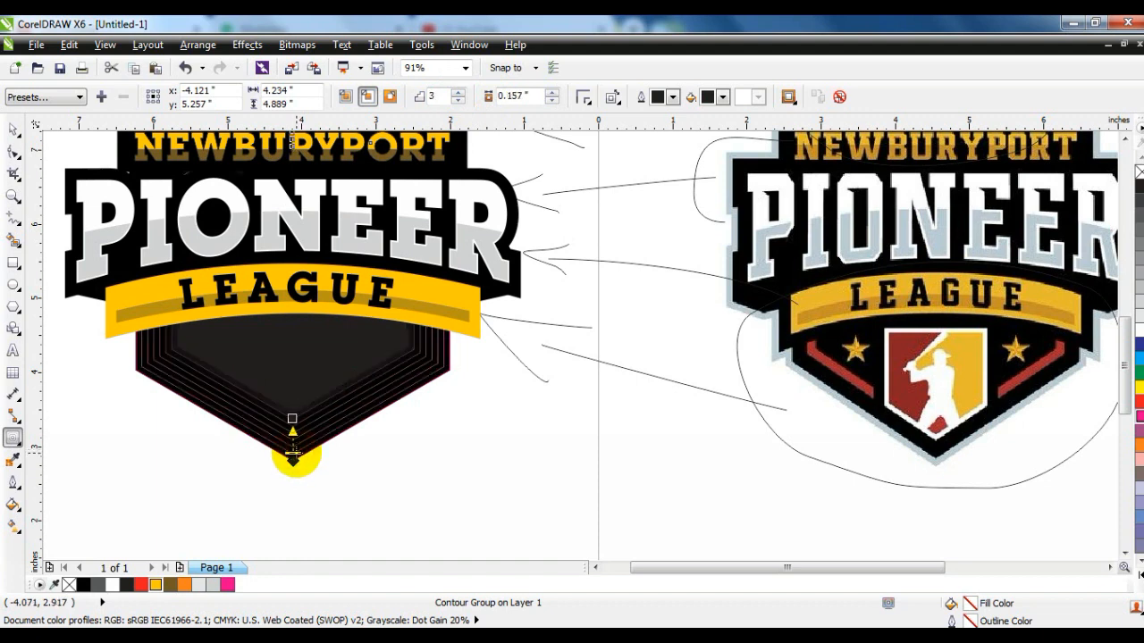
Break the contour group apart, ungroup it and delete the innermost hexagon
click(197, 45)
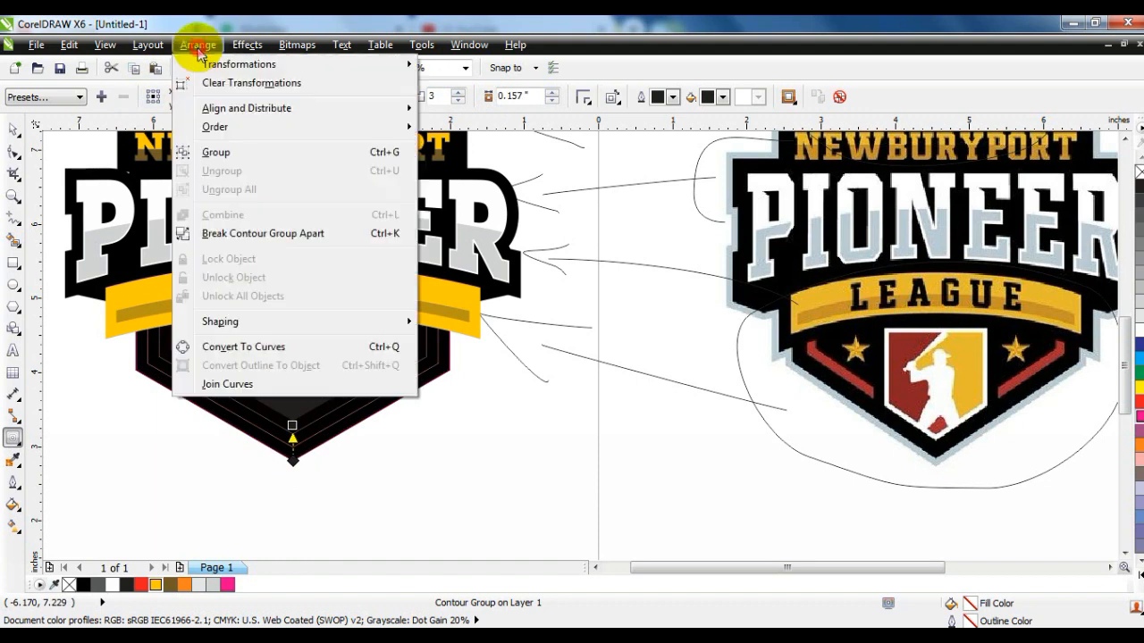
click(224, 229)
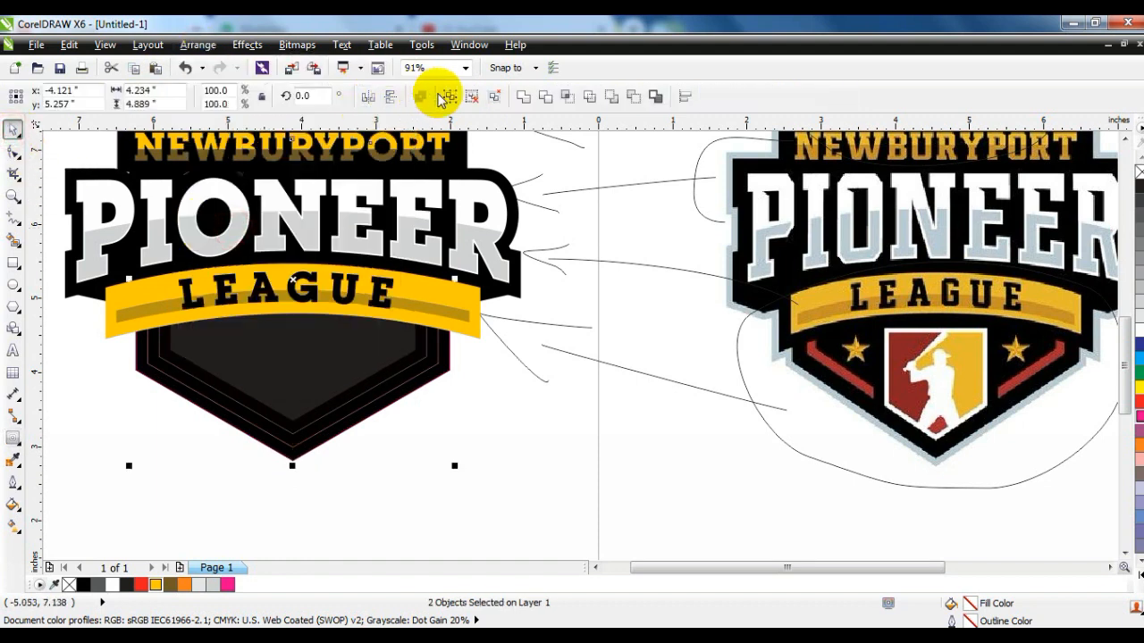
click(479, 422)
click(366, 362)
key(Delete)
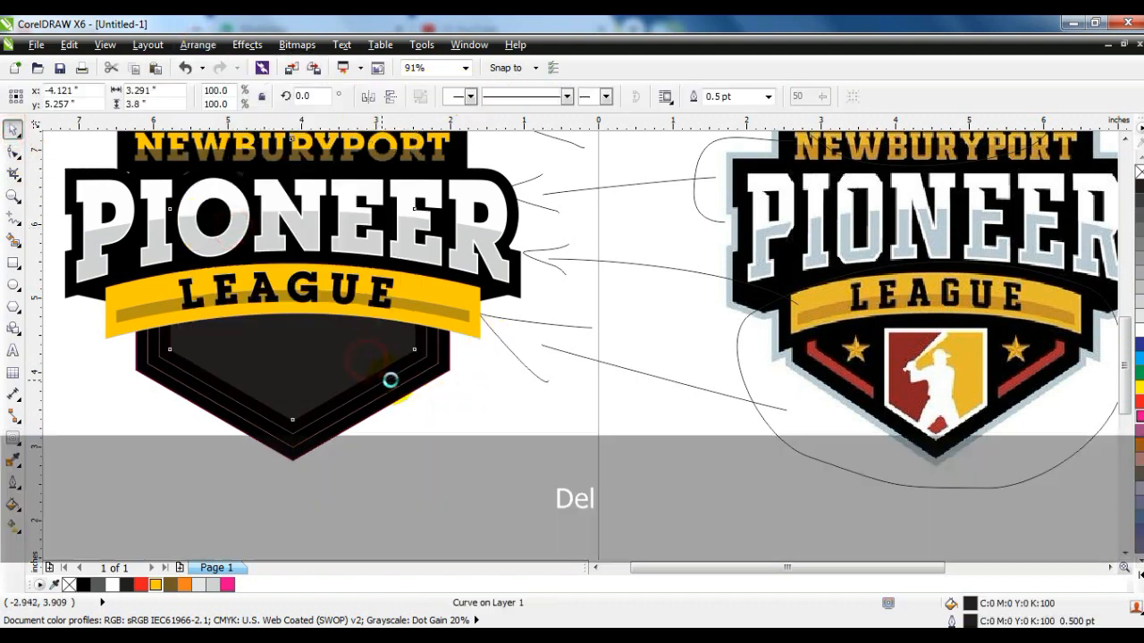
Combine the two remaining inner hexagons into one band and fill it red without an outline
click(407, 399)
shift+click(398, 356)
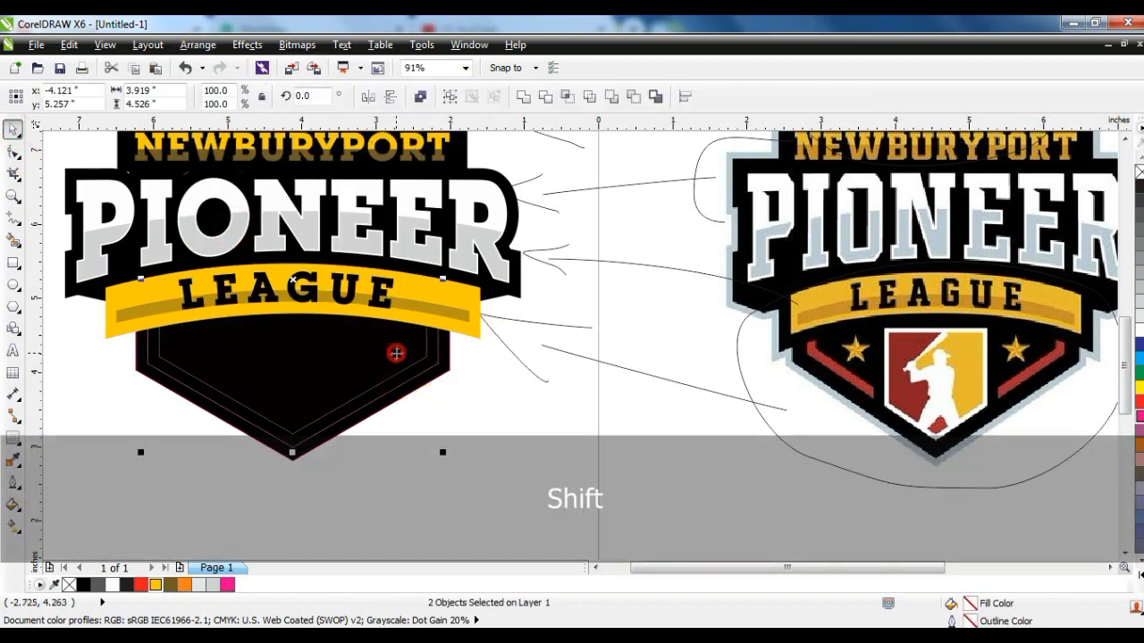
click(420, 97)
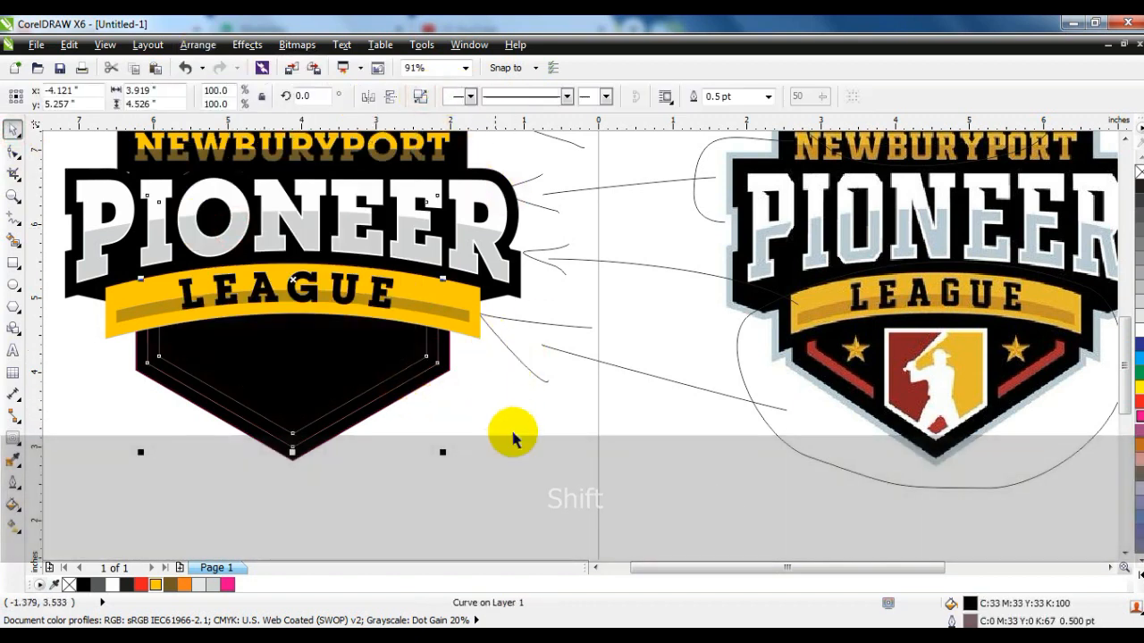
click(1128, 199)
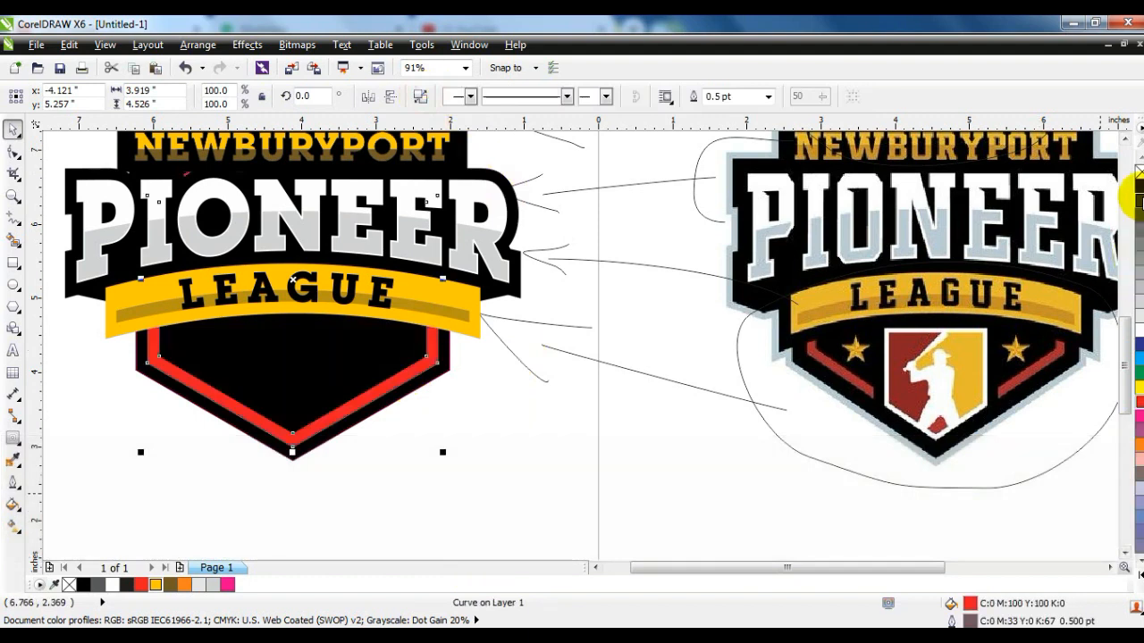
click(140, 439)
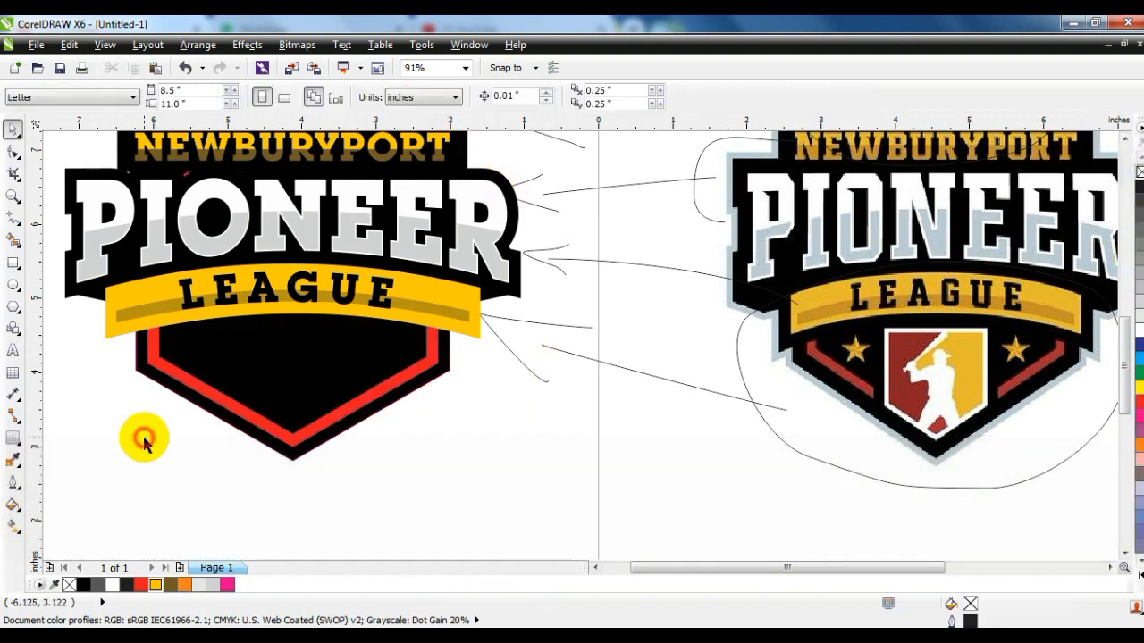
Draw a rectangle about 1.49 by 1.65 inches over the hexagon's lower tip, centre it and trim the red band with it
click(13, 263)
drag(245, 343, 348, 466)
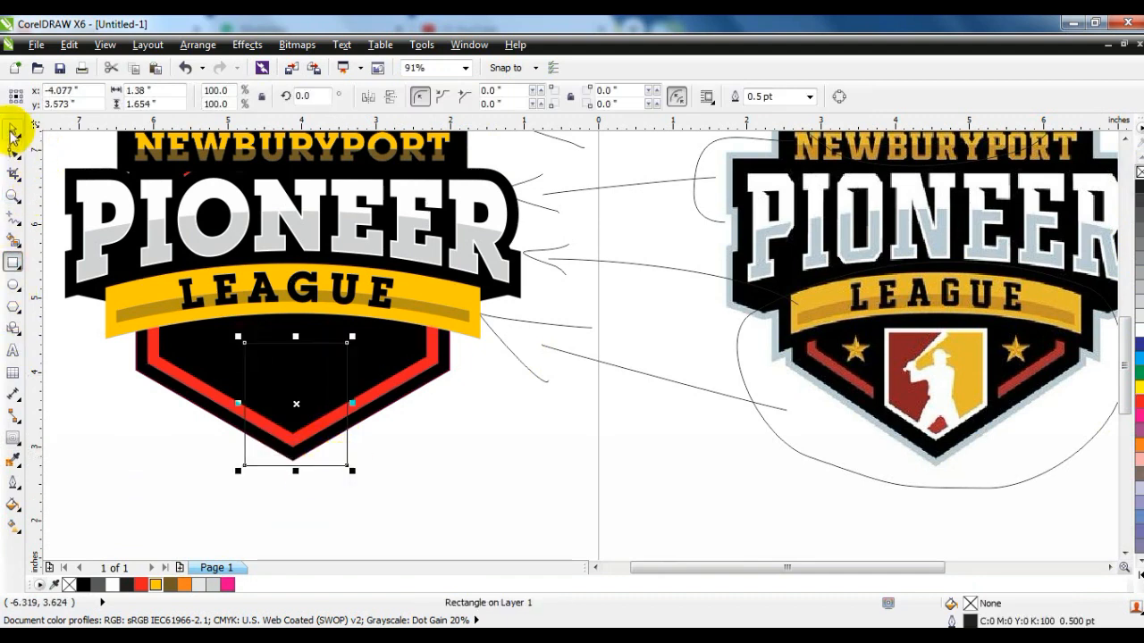
shift+click(389, 380)
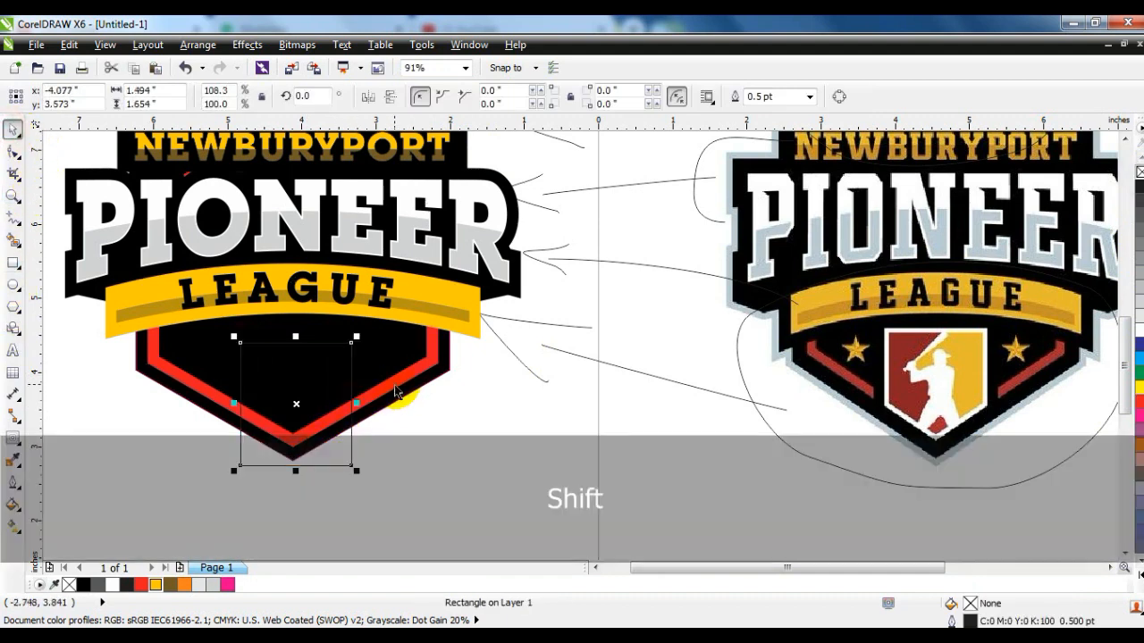
click(546, 97)
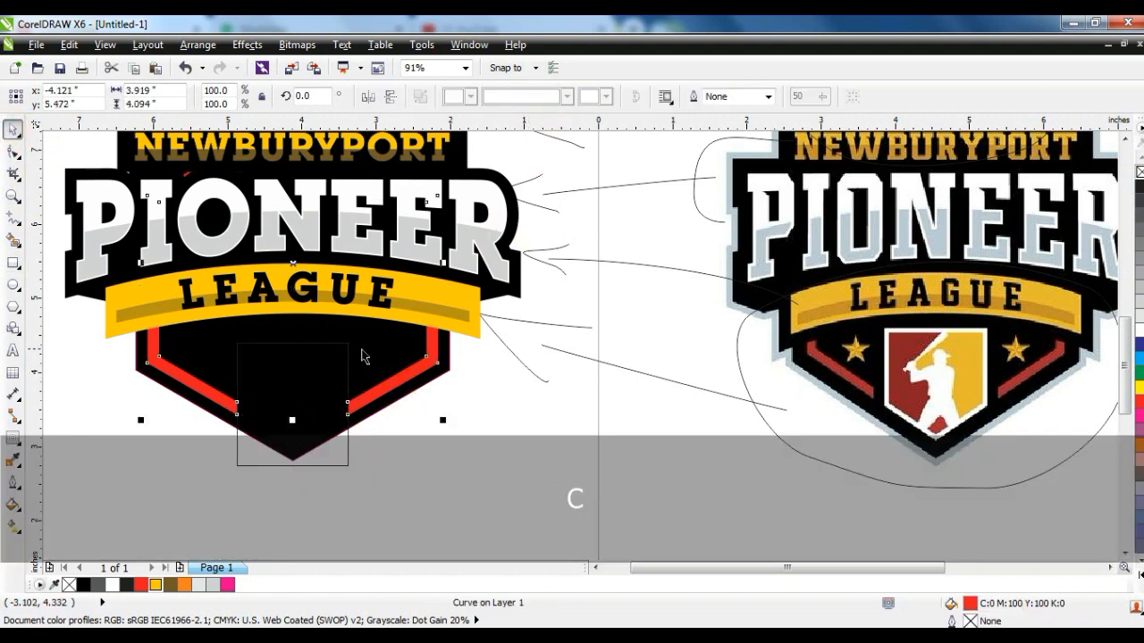
Delete the rectangle that was used to trim the red band at the hexagon's lower tip
key(Escape)
click(347, 356)
key(Delete)
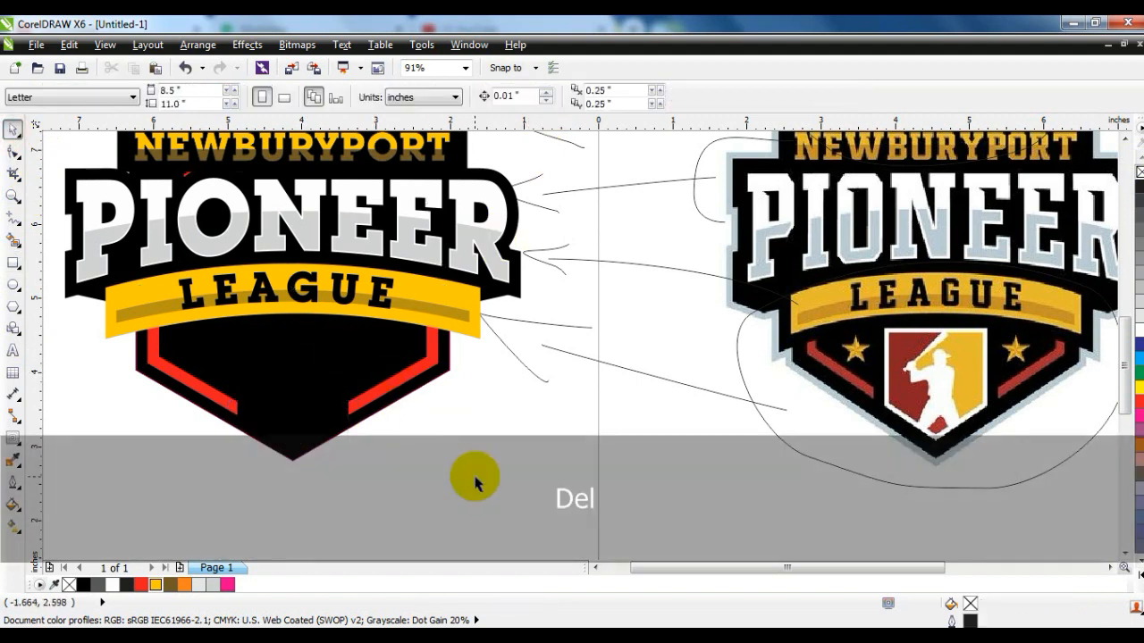
Draw a square about 1.19 inches wide in the lower hexagon, fill it white and centre it horizontally on the hexagon
click(12, 191)
drag(147, 290, 548, 473)
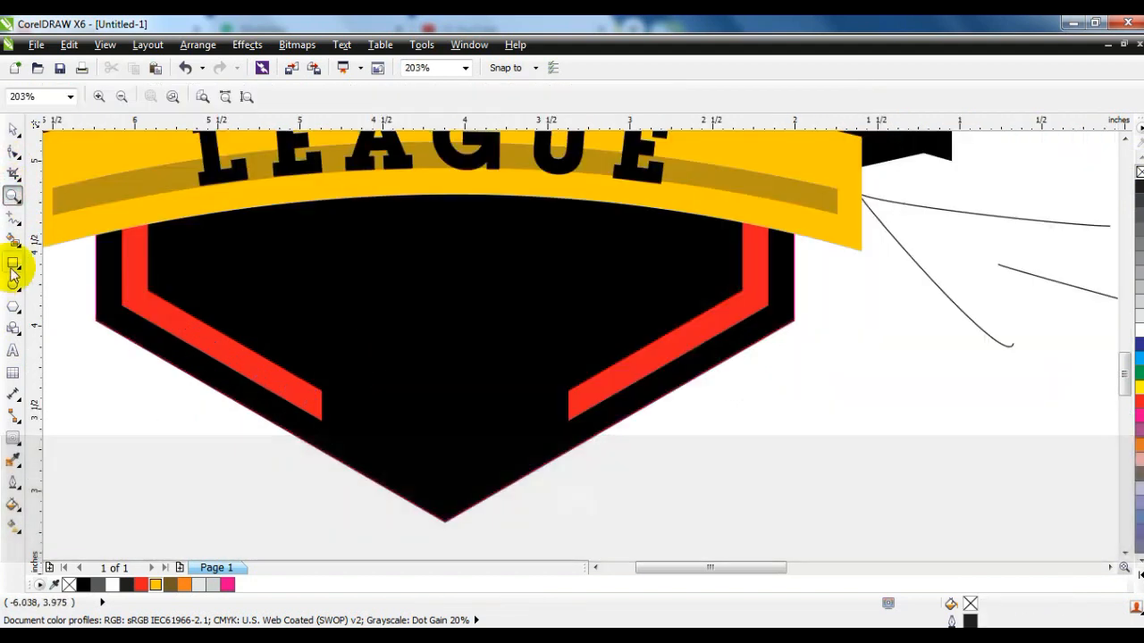
click(13, 263)
drag(354, 227, 440, 420)
click(12, 130)
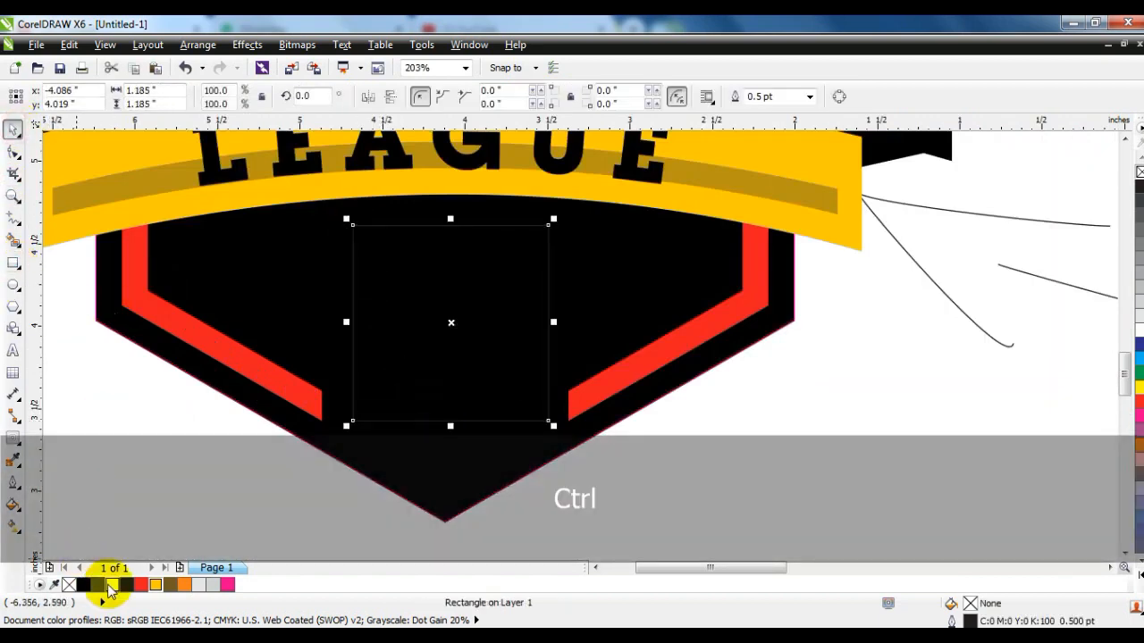
click(112, 585)
shift+click(471, 495)
key(c)
click(286, 498)
Convert the white square to curves, pull its lower edge's midpoint down into a point and lower its top edge, forming a shield about 1.41 inches high
key(F3)
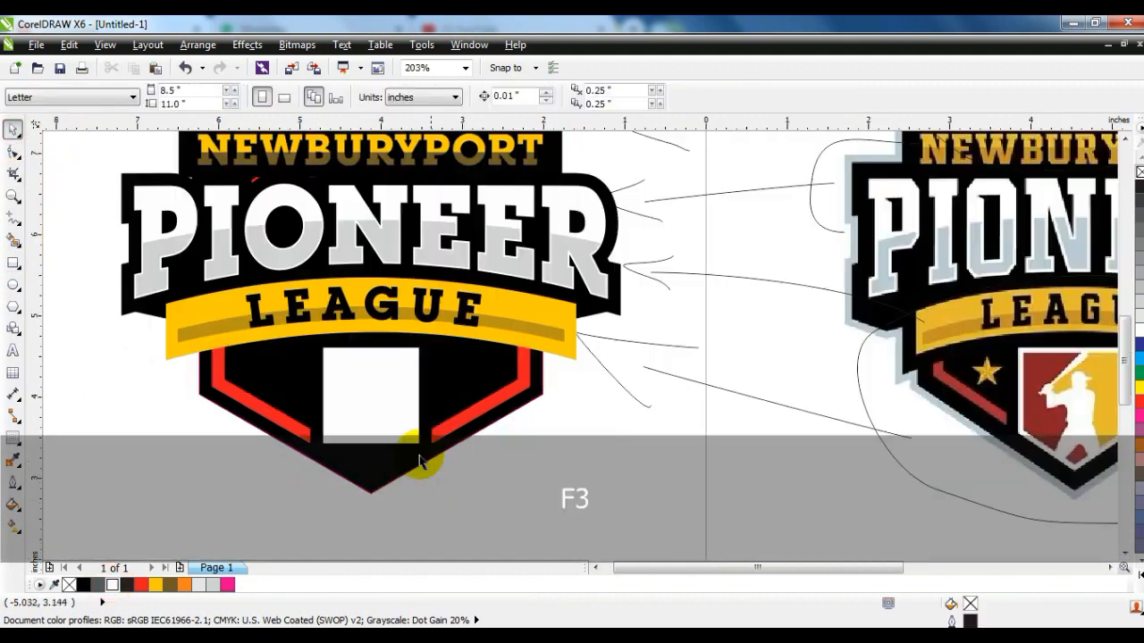
click(362, 416)
click(13, 152)
key(ctrl+q)
drag(410, 448, 416, 445)
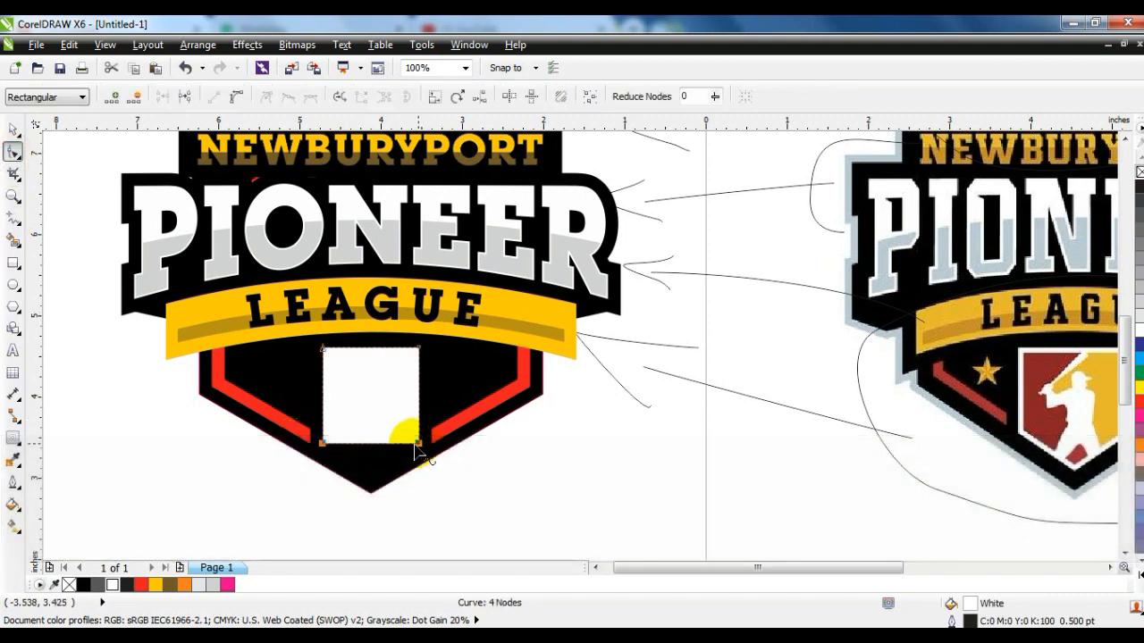
drag(371, 448, 378, 454)
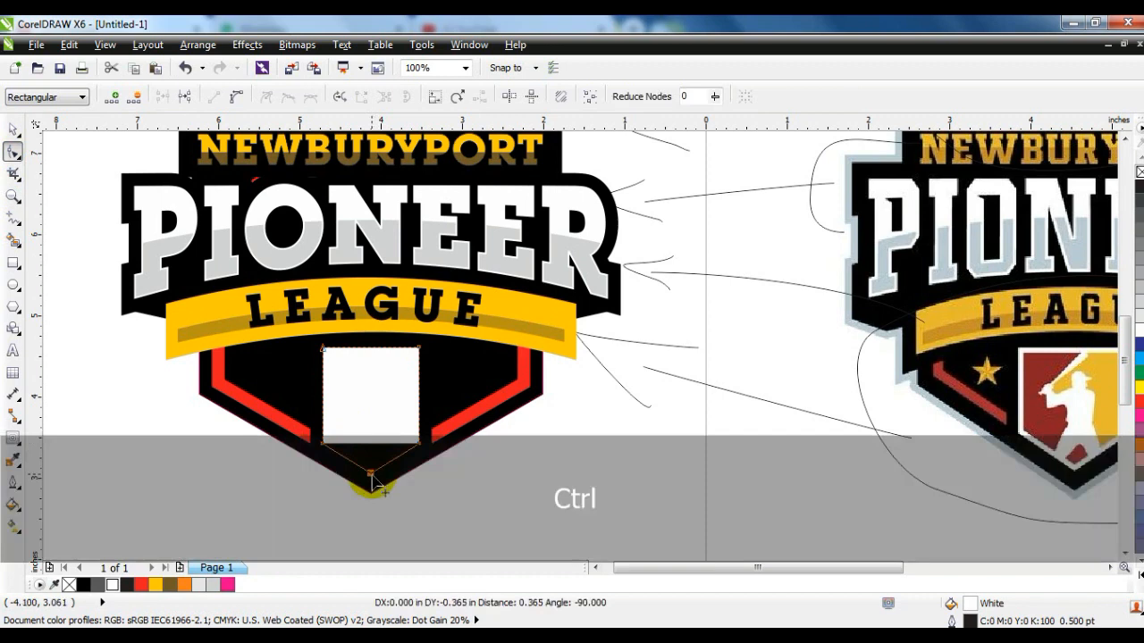
drag(374, 483, 374, 482)
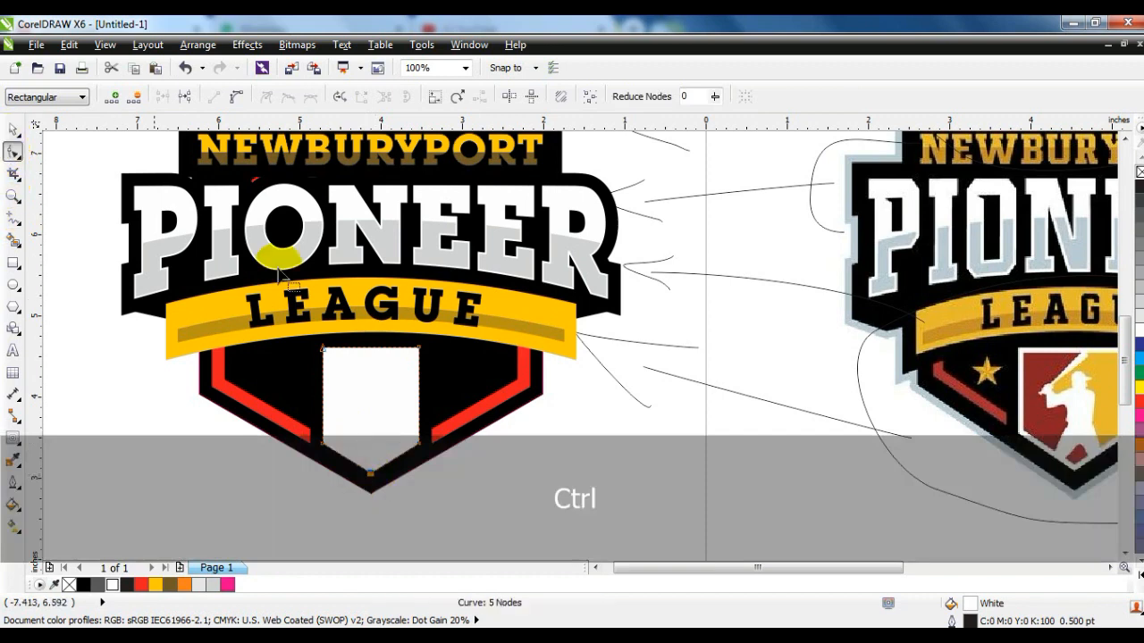
drag(395, 360, 429, 376)
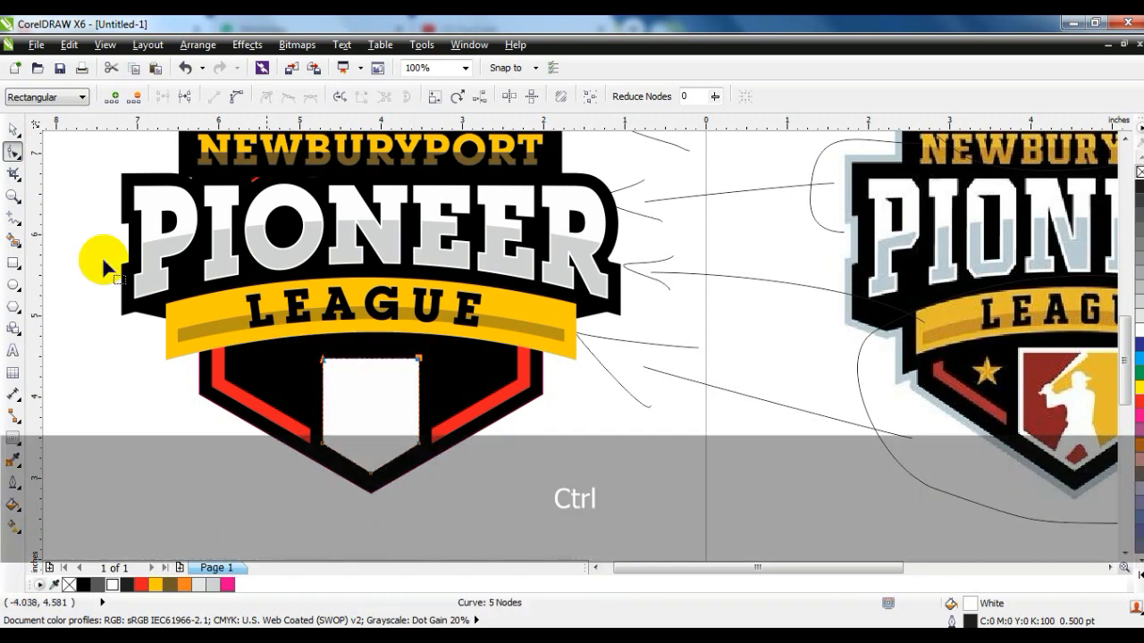
Apply an inward contour to the white shield with 2 steps and an offset of about 0.028 inches
key(shift+F2)
click(12, 128)
click(12, 436)
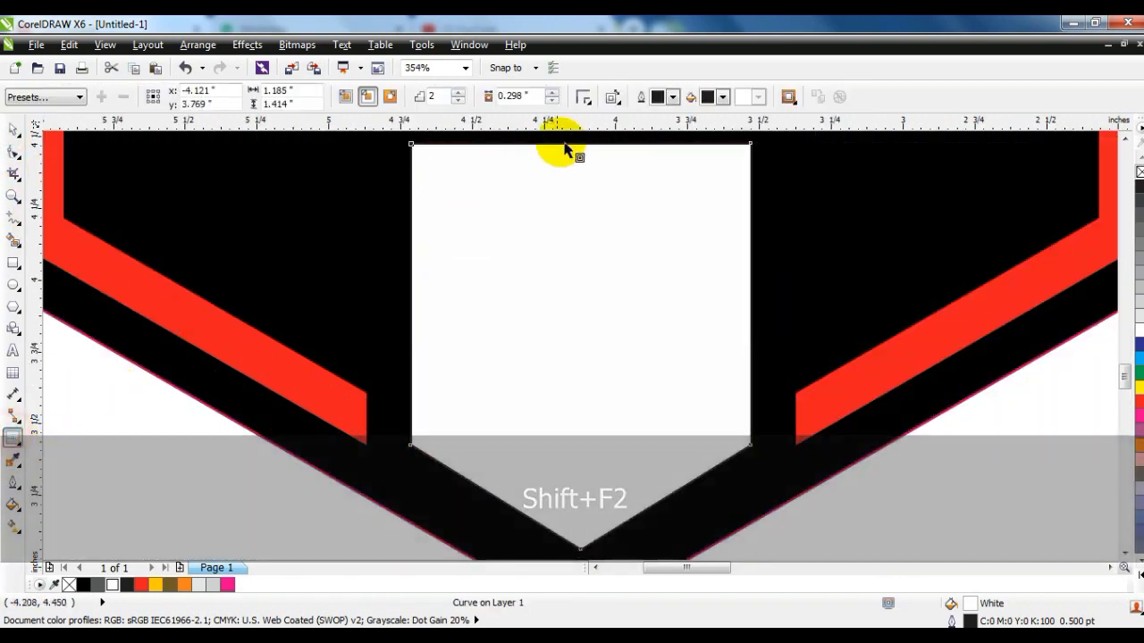
drag(565, 151, 579, 158)
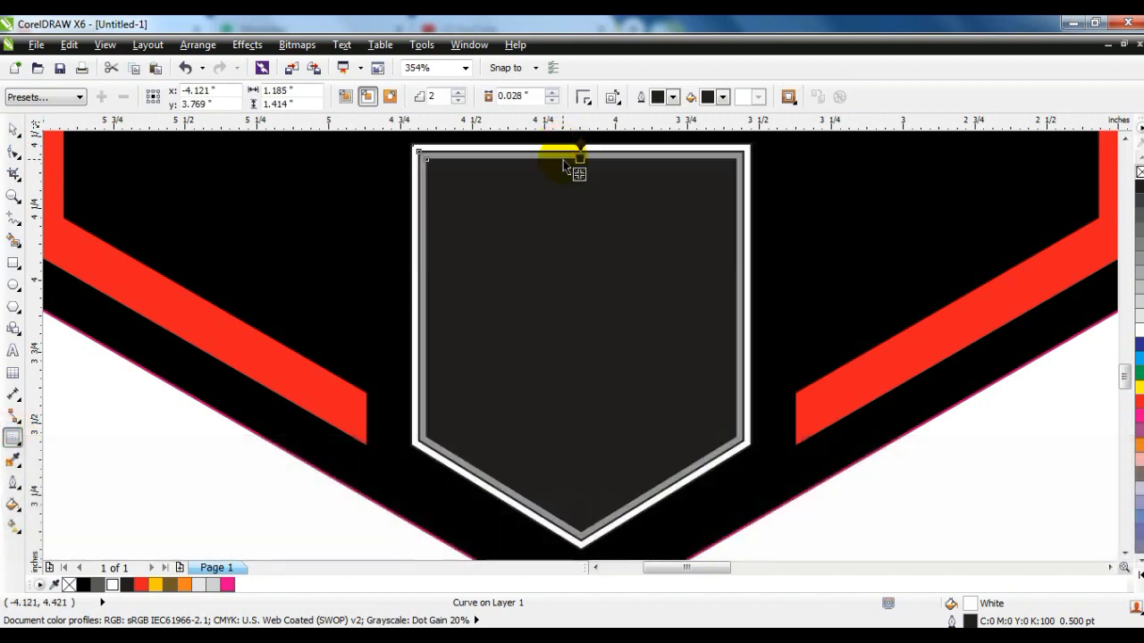
Break the shield's contour group apart, ungroup it and delete the middle grey shield
click(16, 132)
click(197, 45)
click(241, 232)
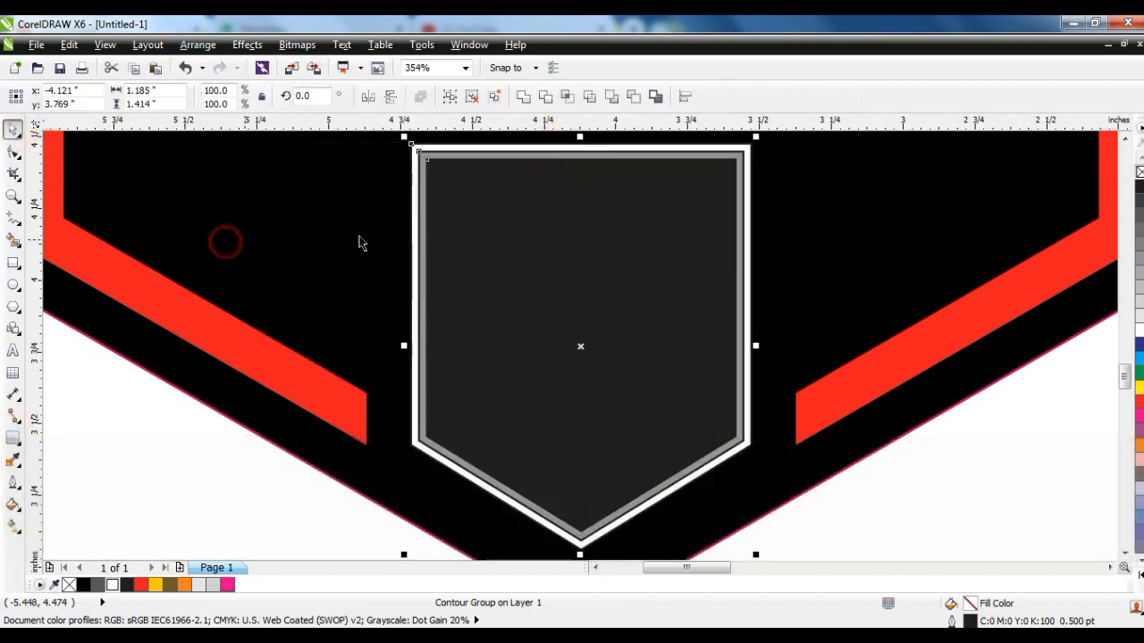
key(Escape)
click(464, 207)
click(423, 95)
key(Escape)
click(430, 157)
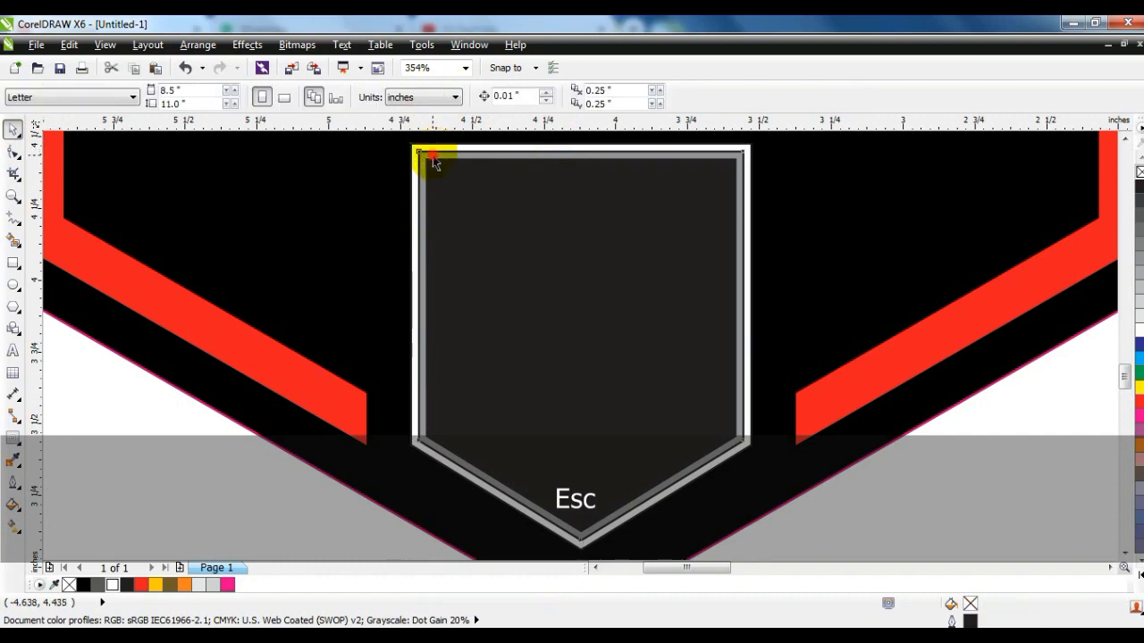
key(Delete)
Fill the inner shield red and remove the outlines from the inner and outer shields
click(448, 171)
key(F3)
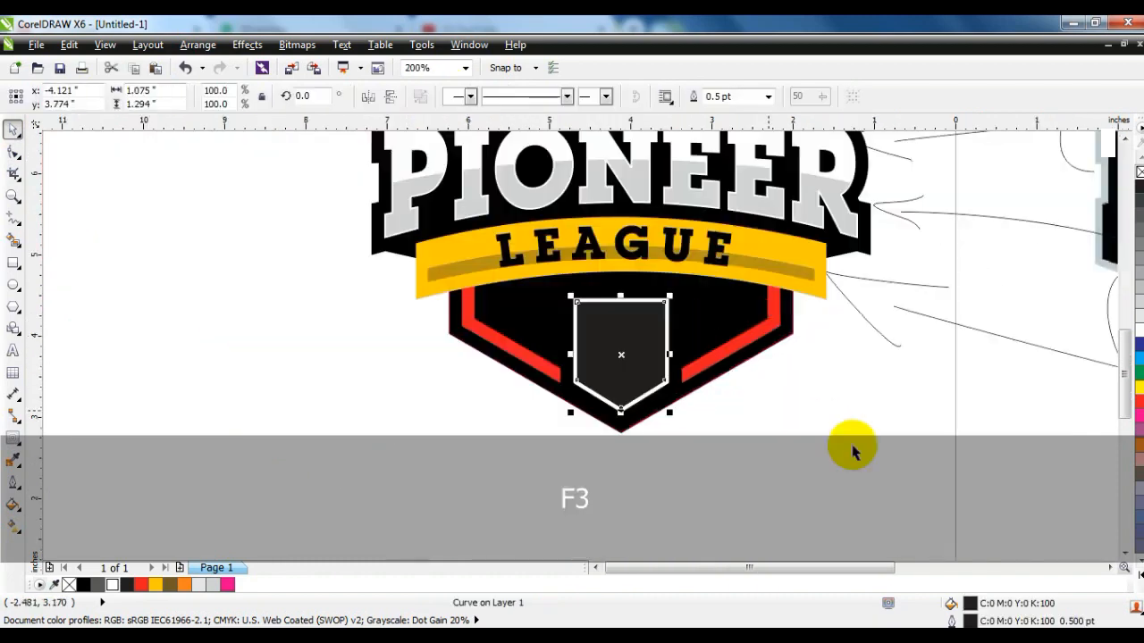
click(1110, 568)
click(1109, 567)
click(1110, 567)
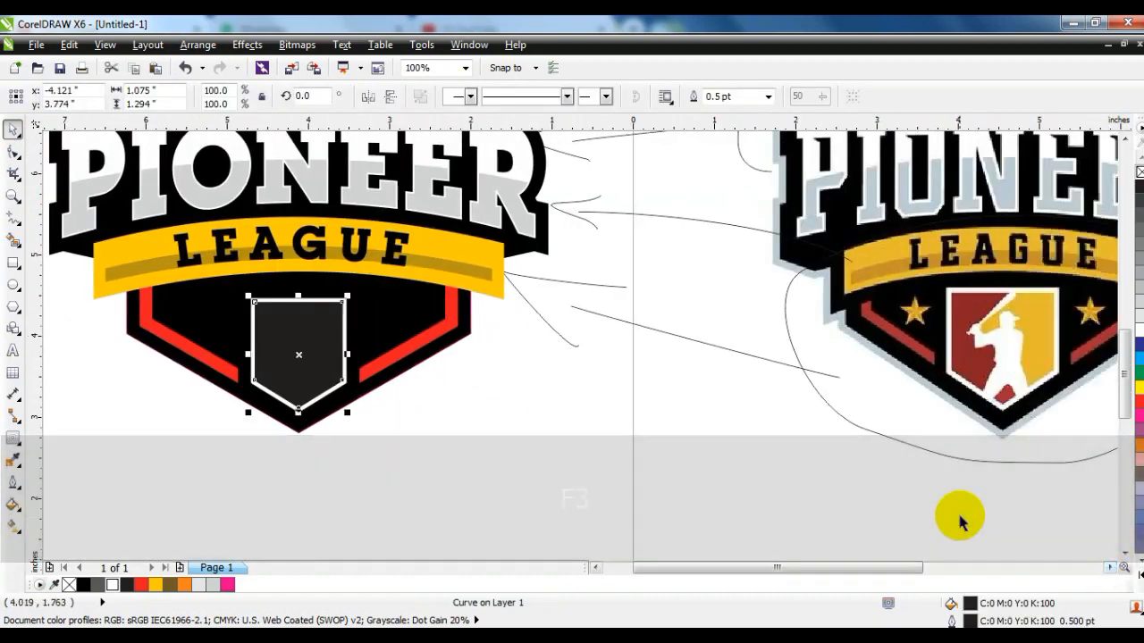
drag(1139, 402, 338, 348)
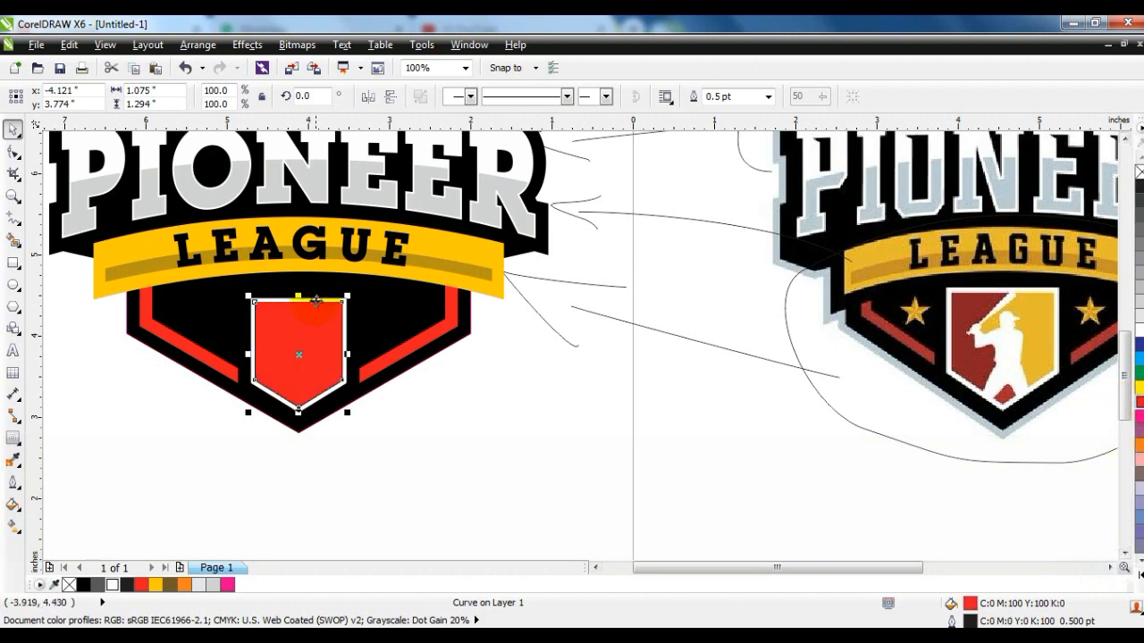
drag(384, 428, 234, 288)
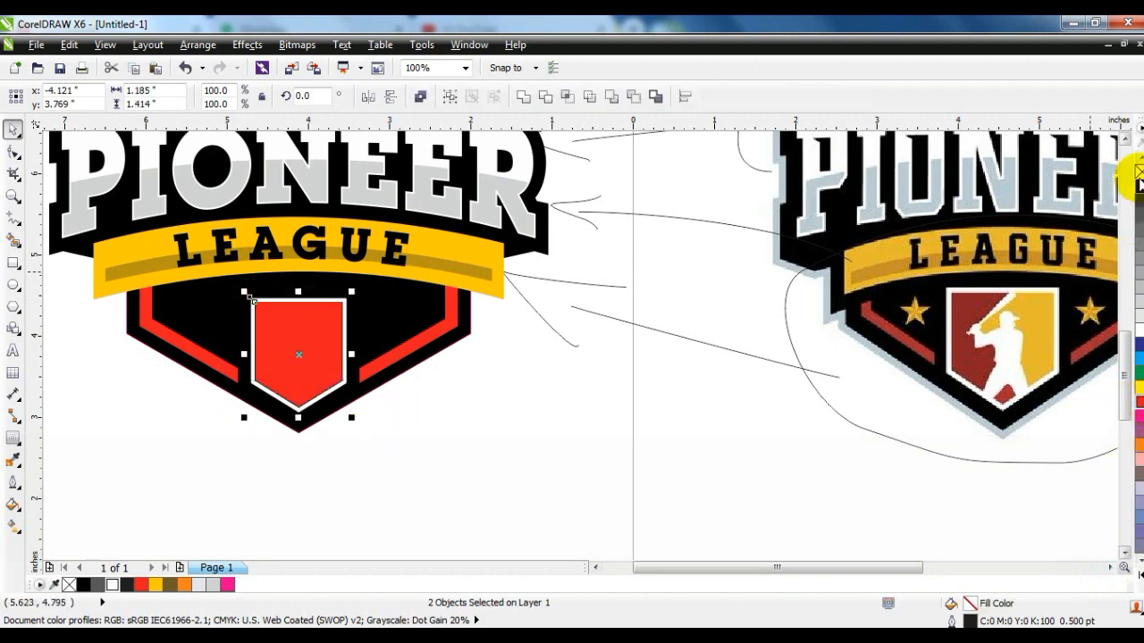
Delete the red band's upper nodes to remove the stray red fragment between the NEWBURYPORT and PIONEER lettering
key(F3)
key(F3)
key(Escape)
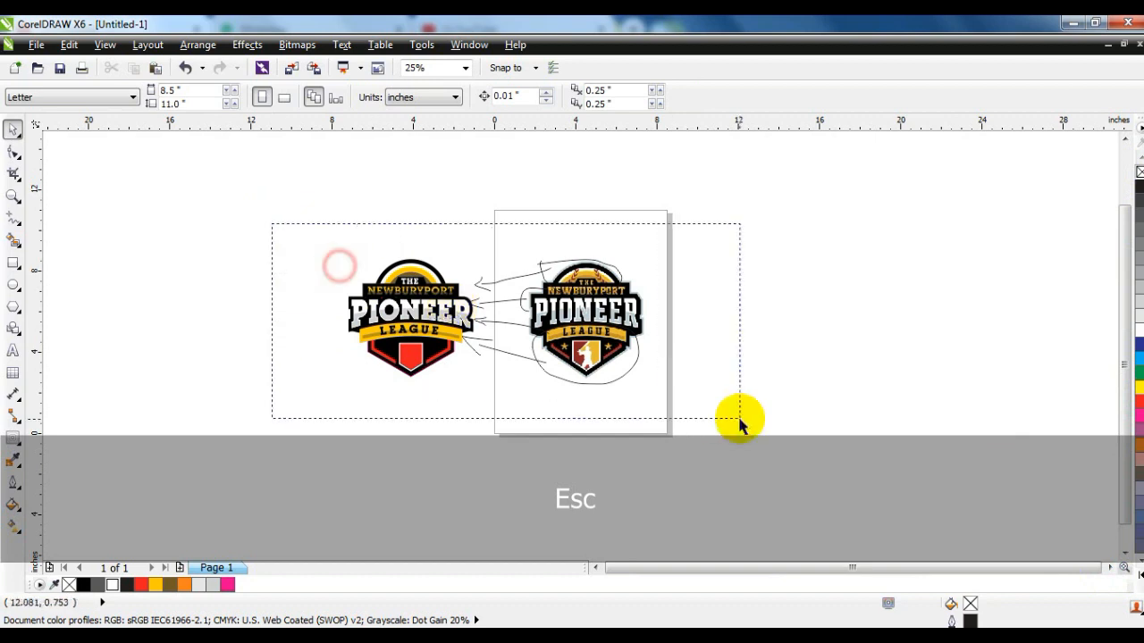
key(ctrl+a)
key(shift+F2)
key(Escape)
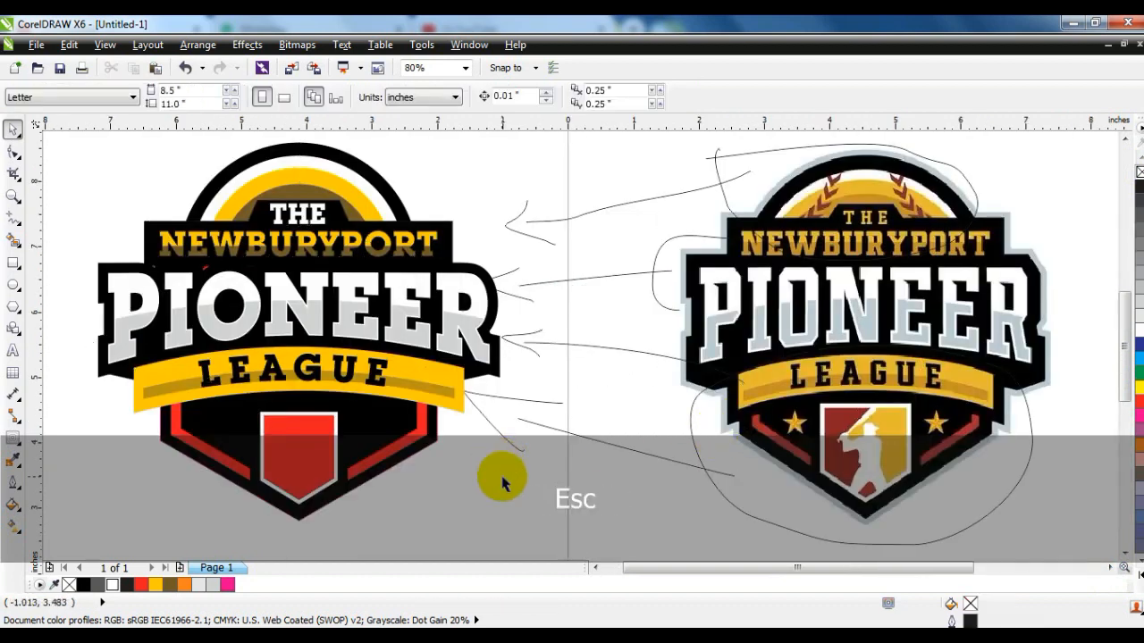
click(205, 277)
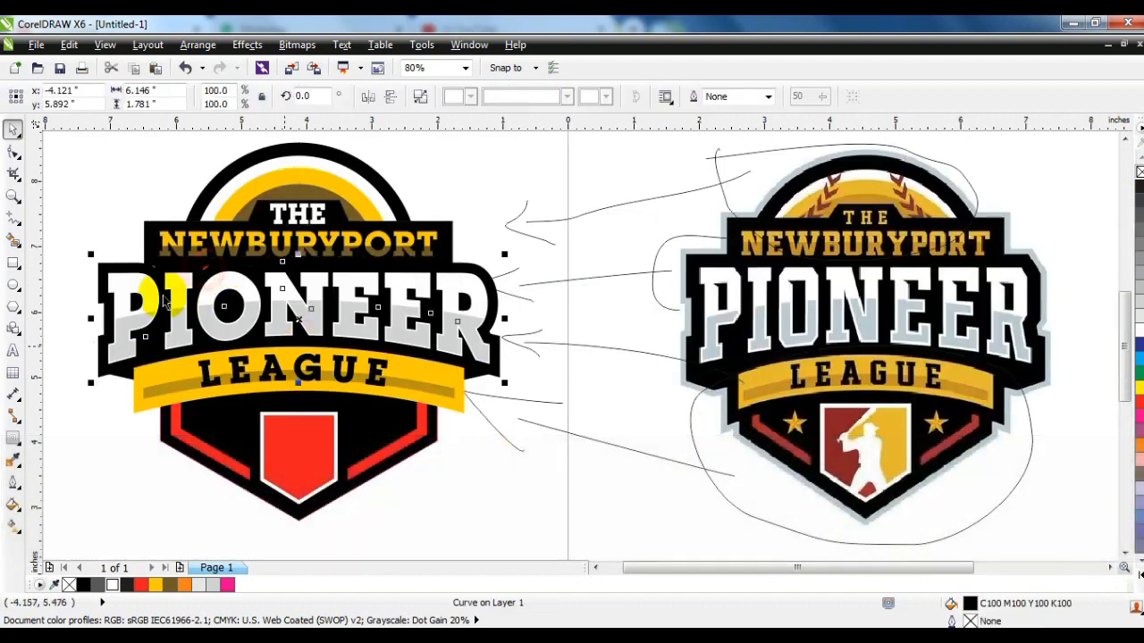
click(13, 152)
drag(121, 237, 324, 289)
click(401, 442)
drag(127, 206, 457, 334)
key(Delete)
click(15, 130)
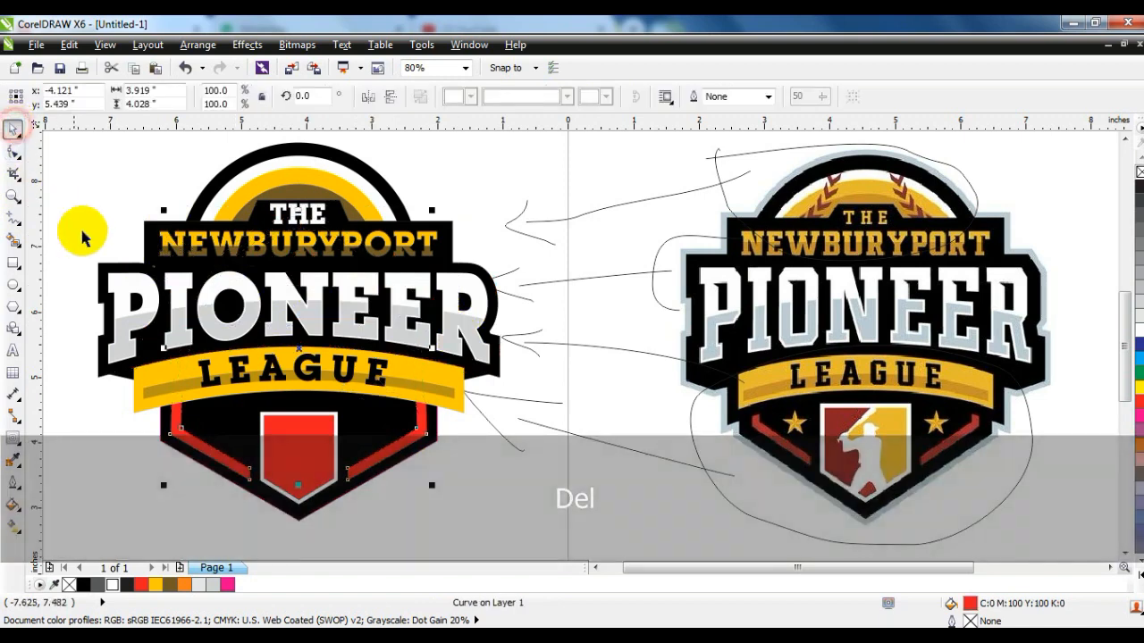
click(468, 186)
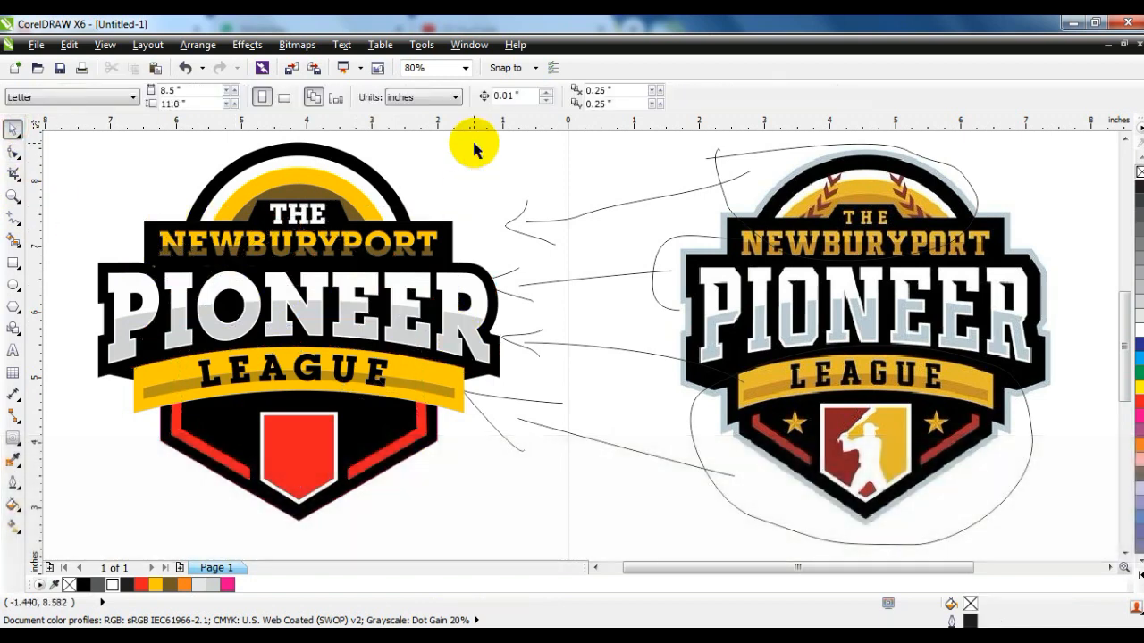
Compare the recreated badge with the reference logo in a full-screen preview
key(F3)
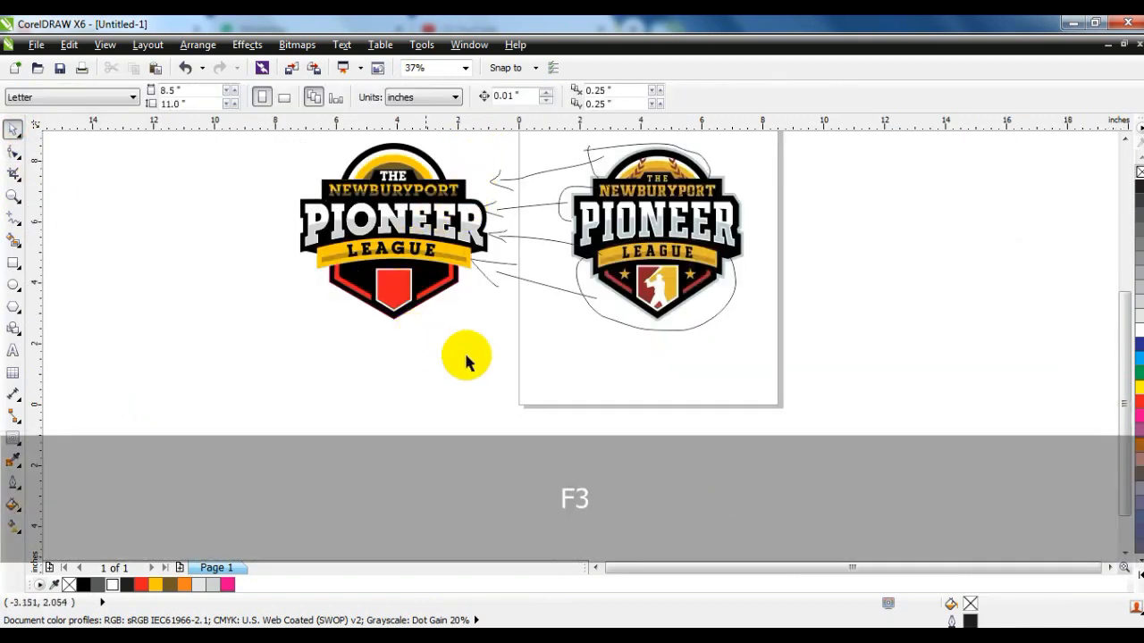
drag(772, 378, 248, 135)
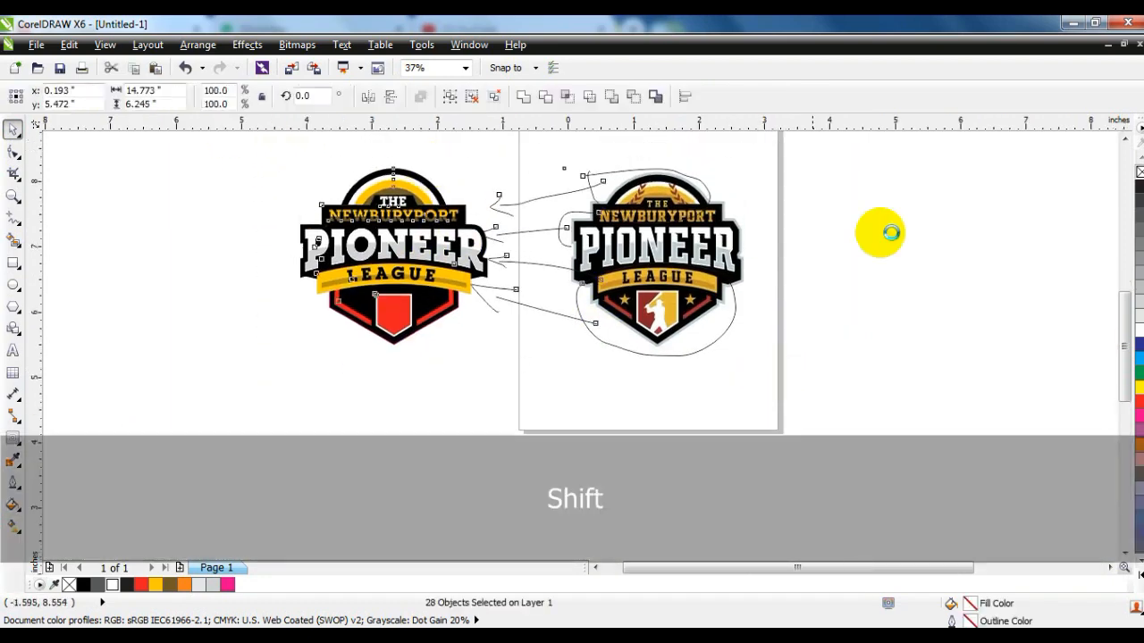
key(shift+F2)
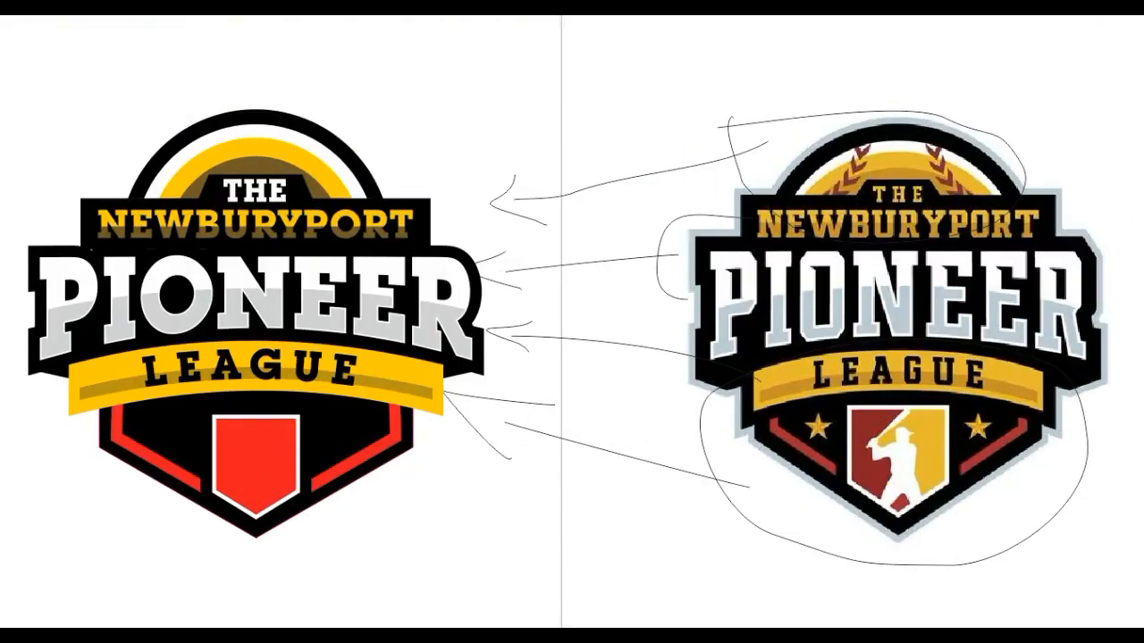